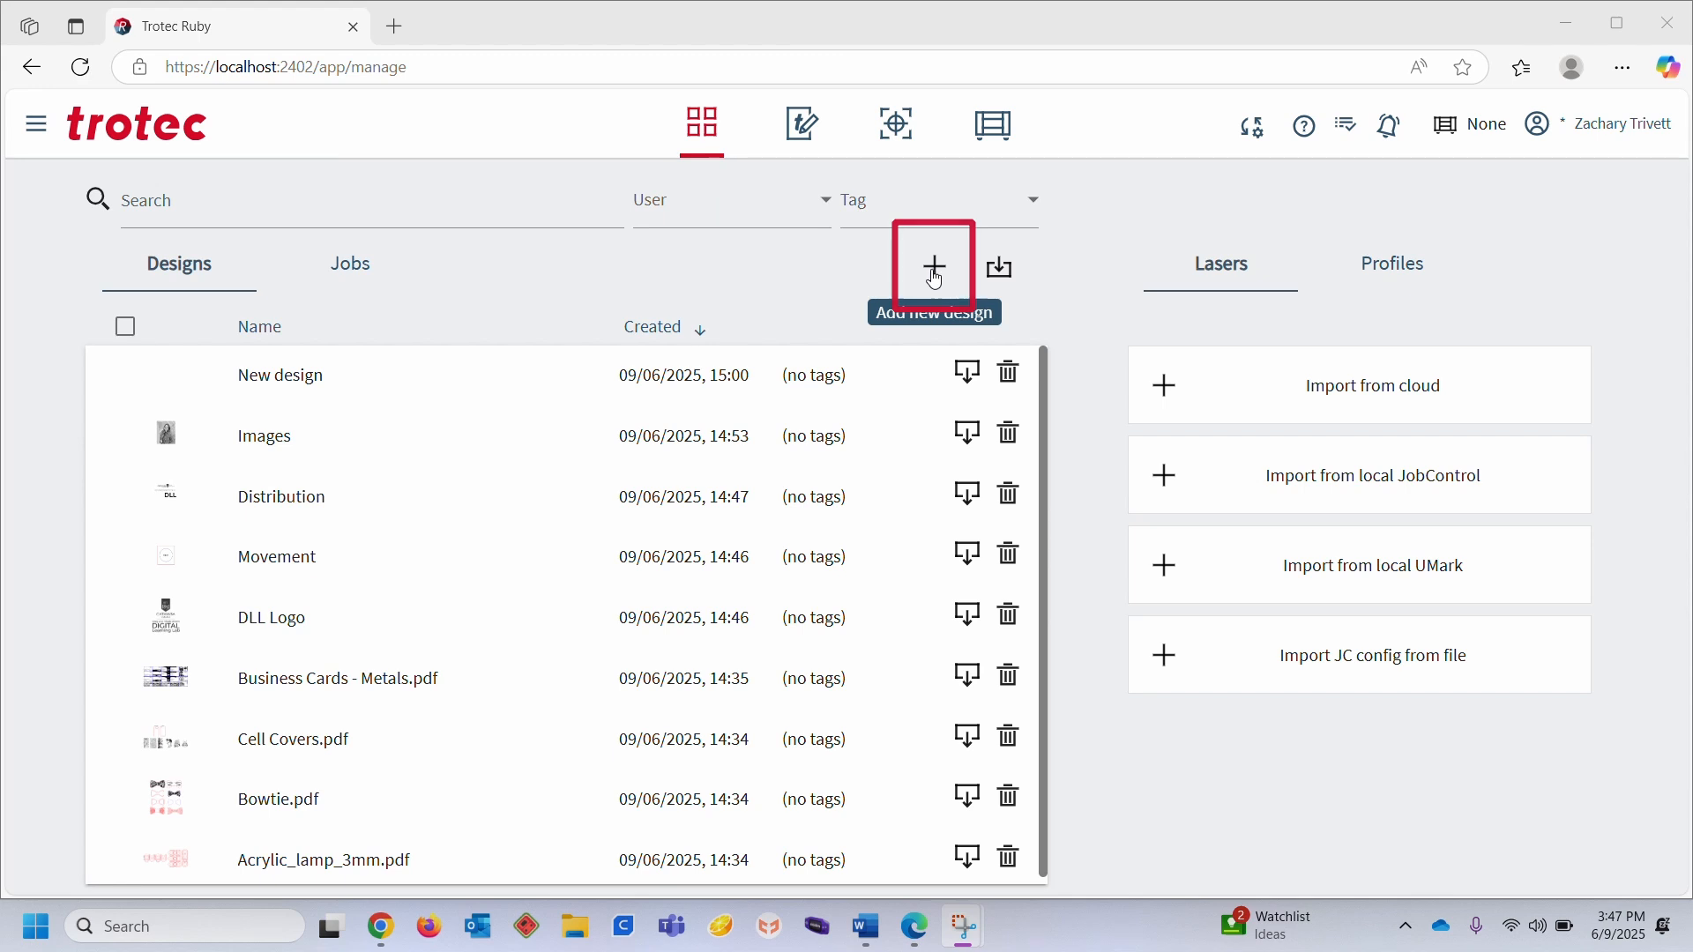
# - Open the existing design named New design and create another blank design
pyautogui.click(398, 381)
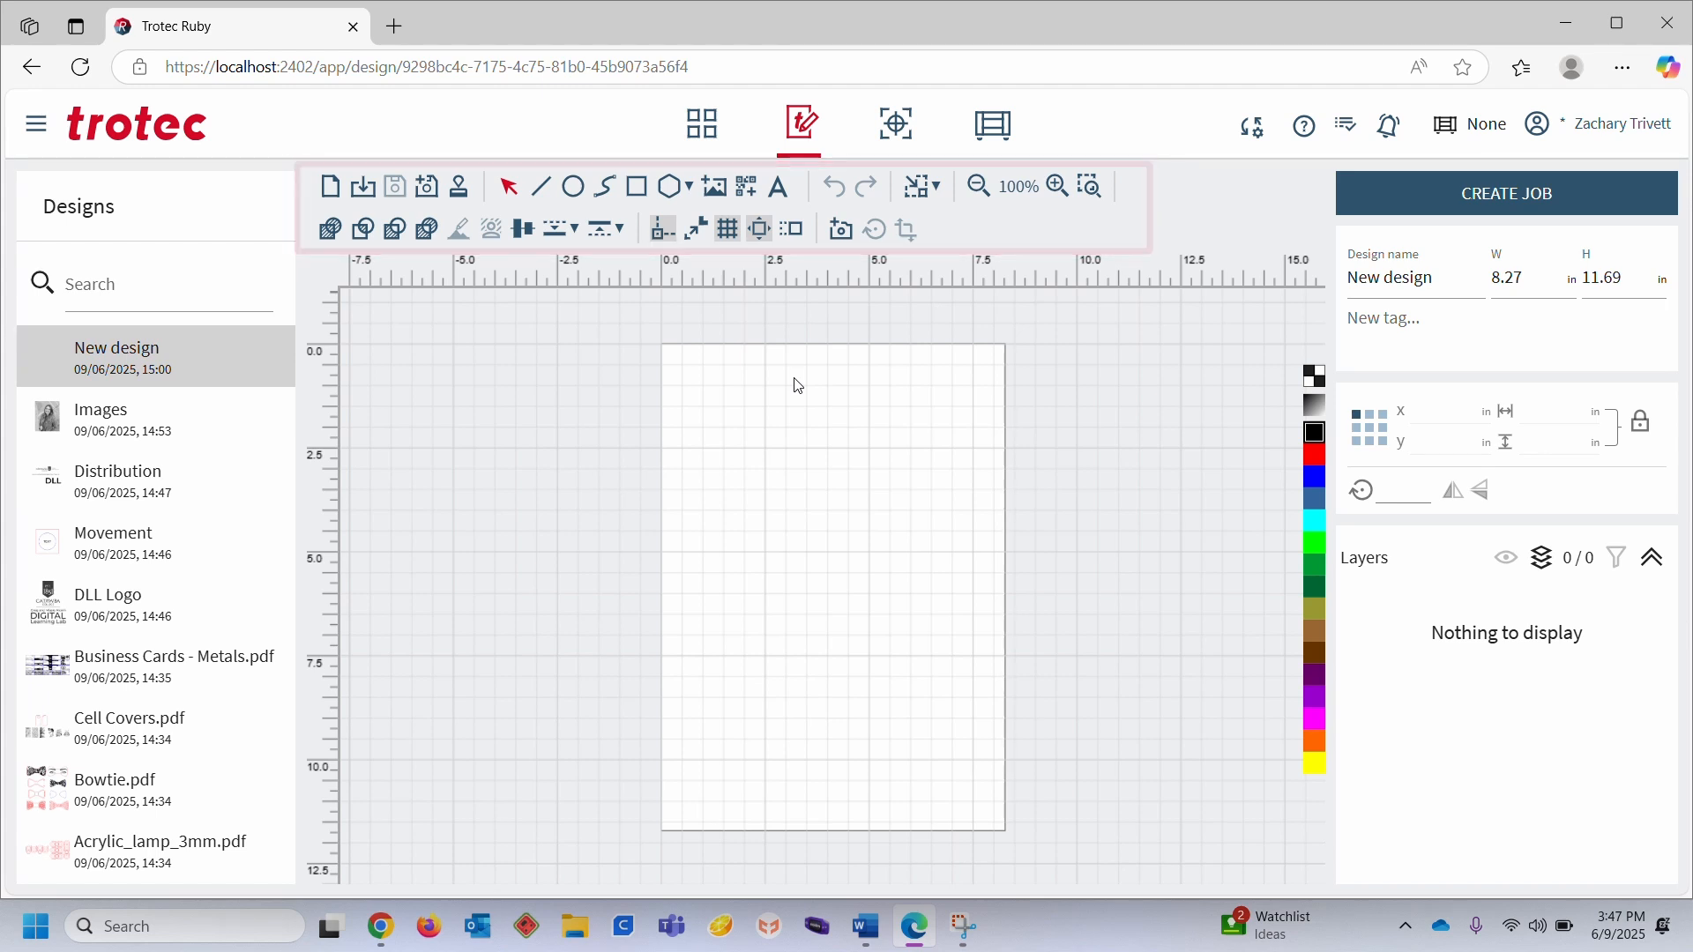
pyautogui.click(331, 189)
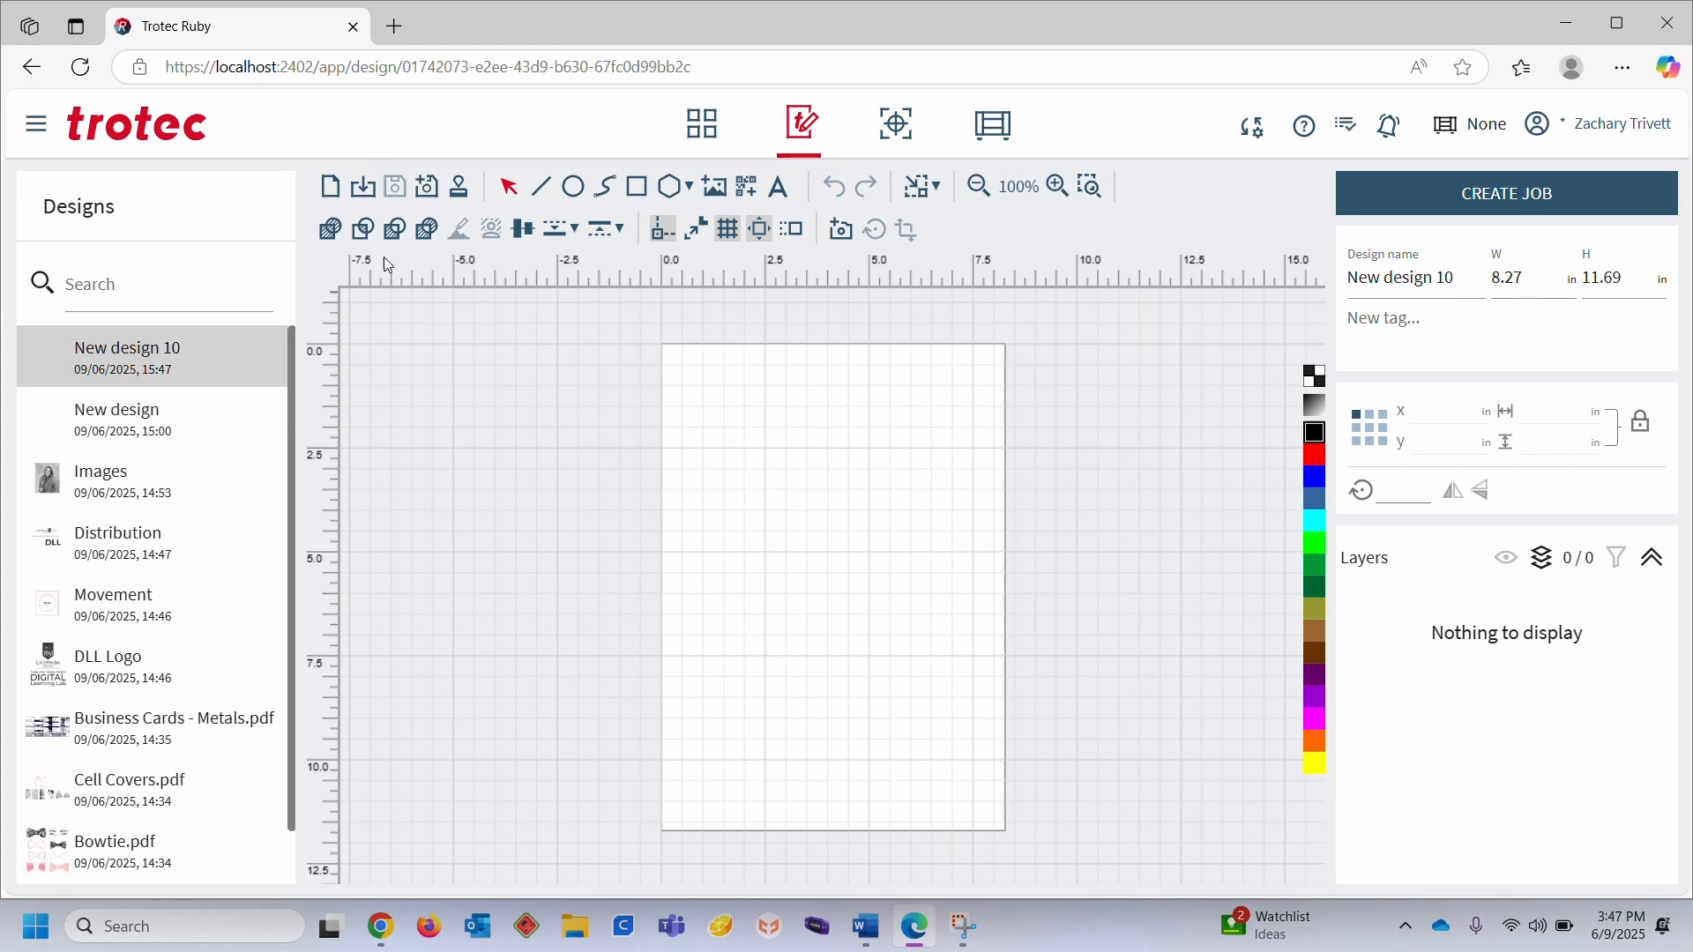
# - Import the Bowtie PDF from the Downloads folder into the design list
pyautogui.click(366, 189)
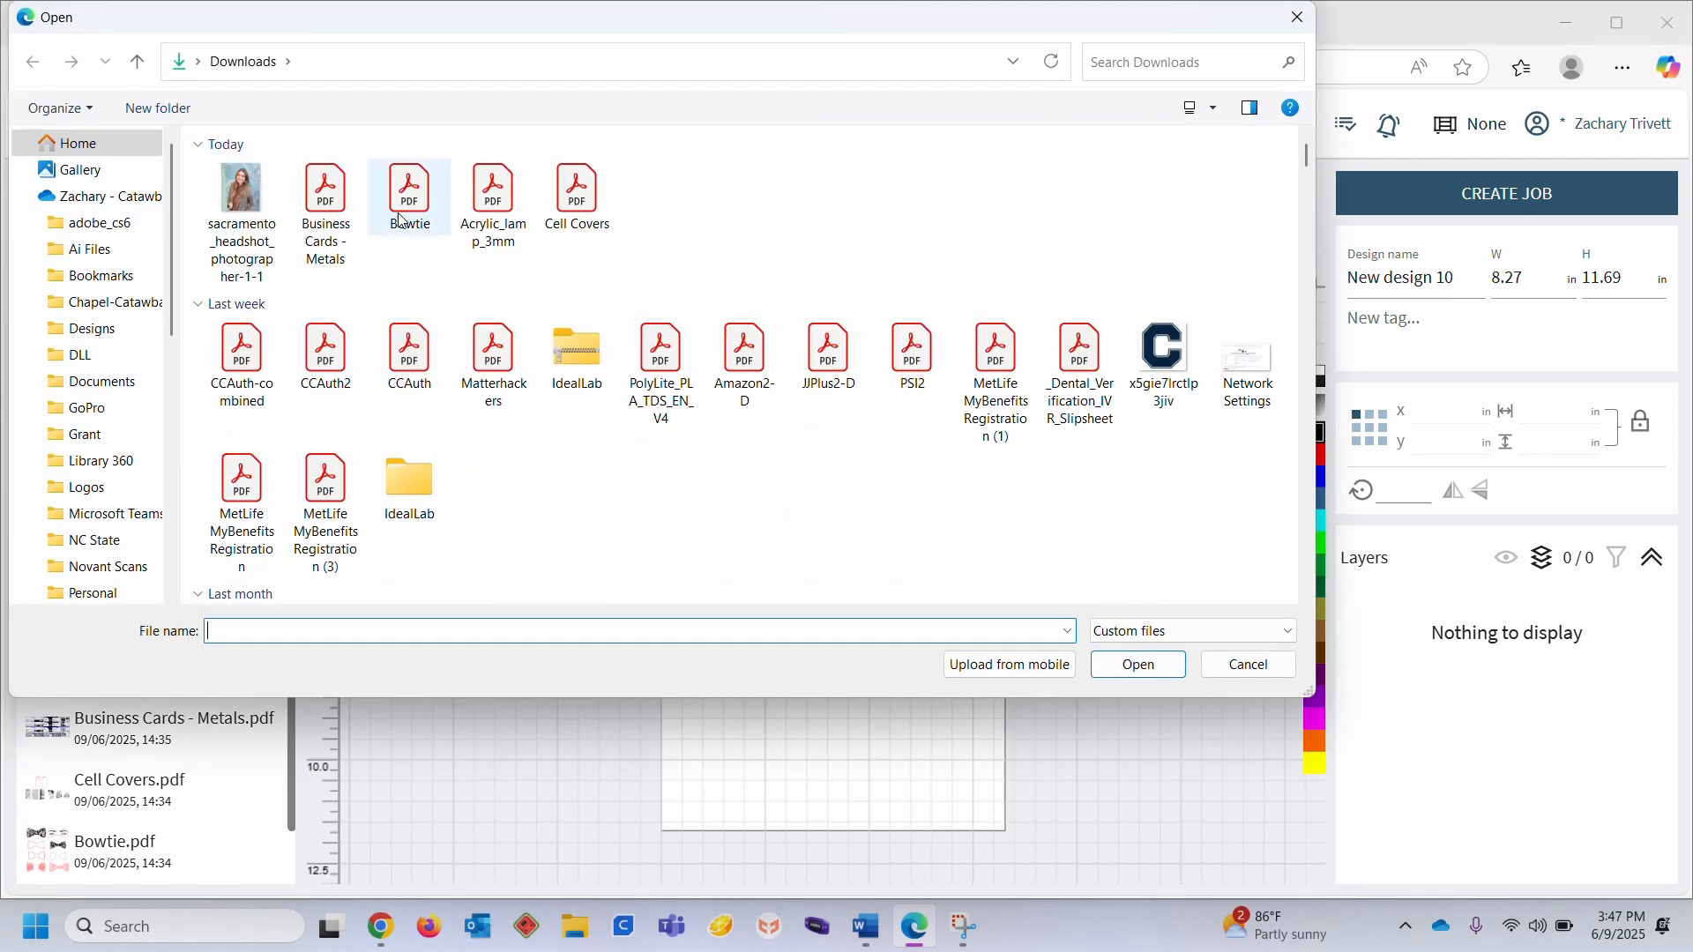
pyautogui.click(405, 210)
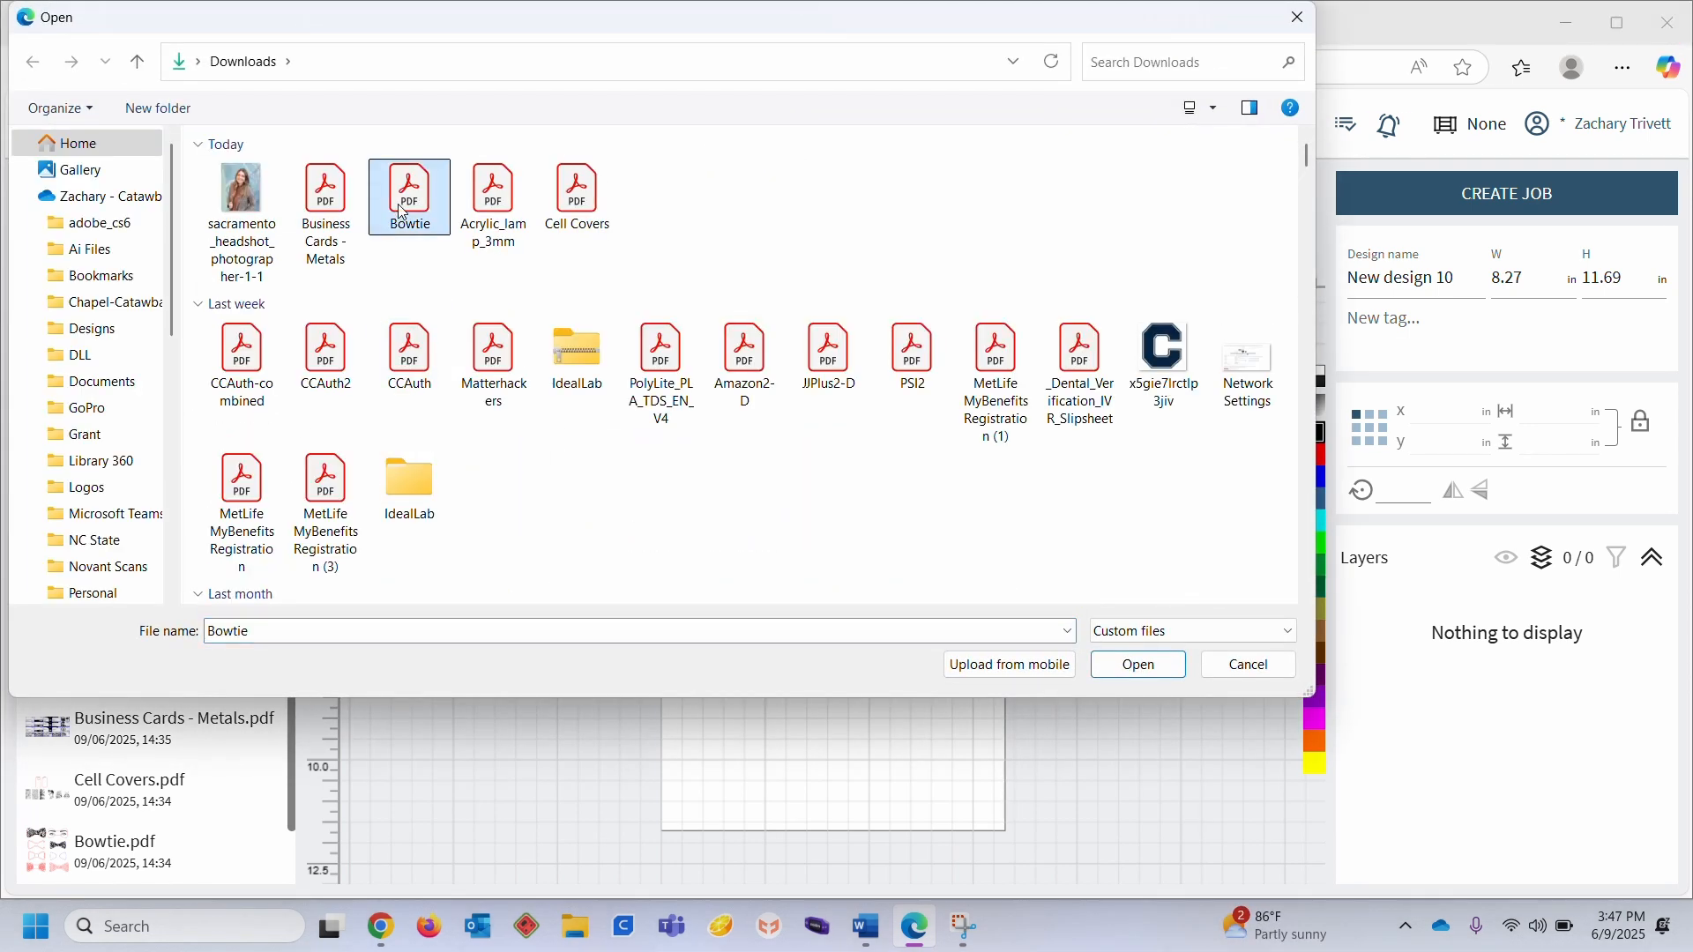
pyautogui.click(1137, 667)
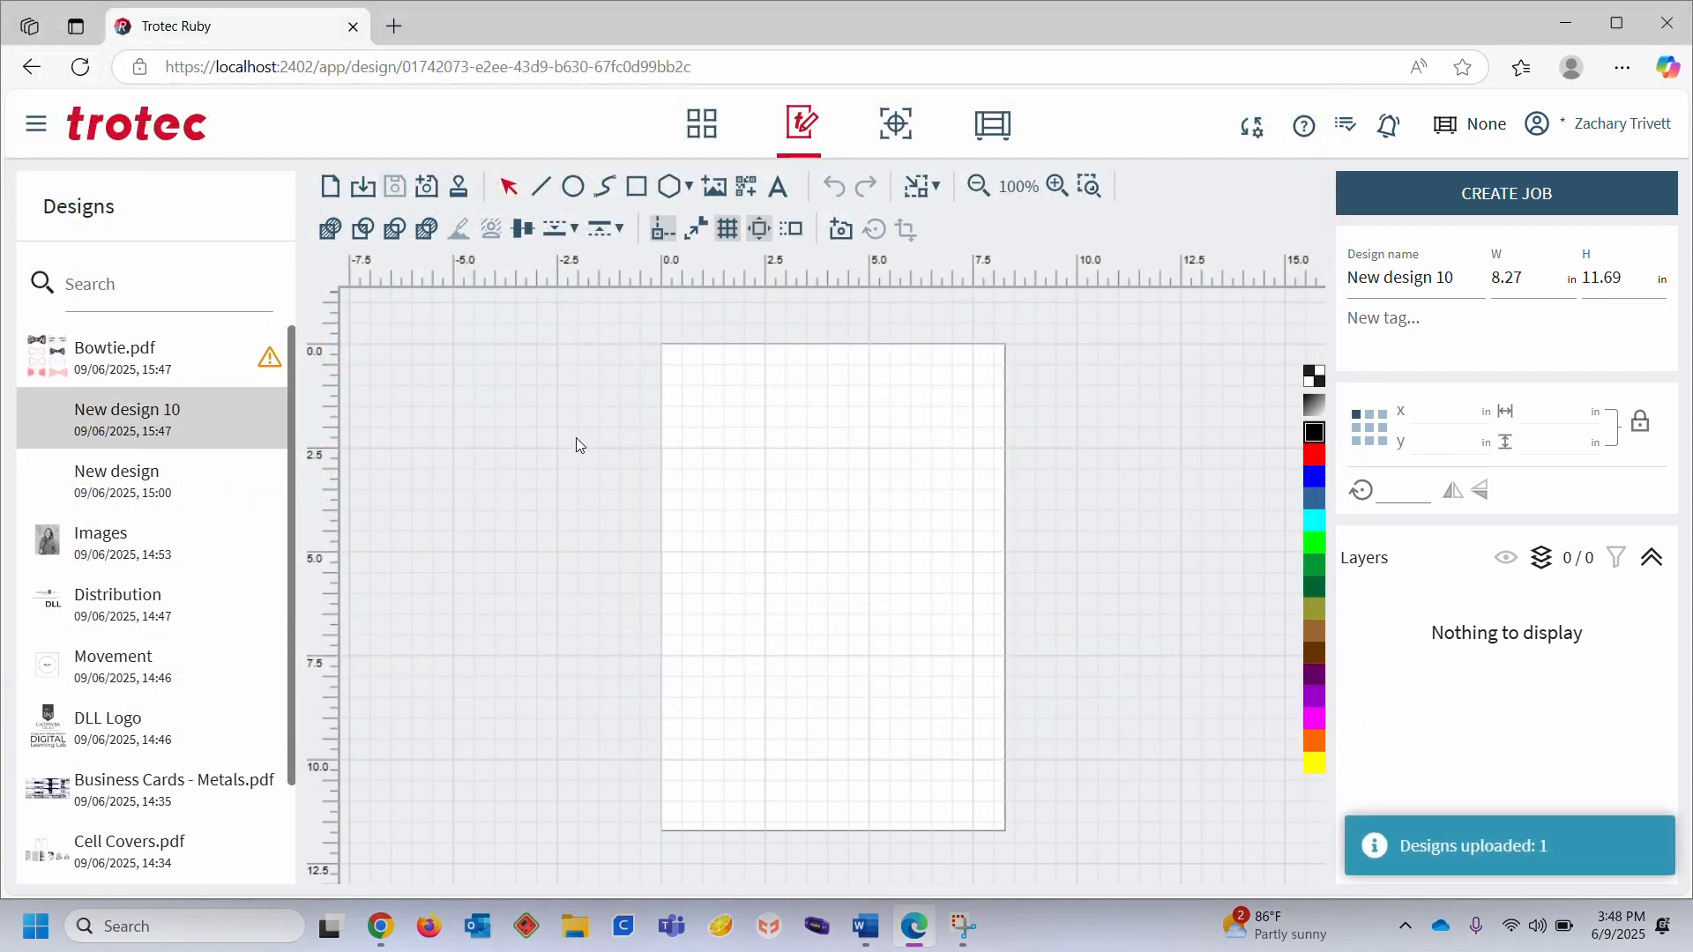
# - Open the Movement design, select the red rectangle and blue circle individually, and use a selection window around all its objects
pyautogui.click(134, 548)
pyautogui.click(139, 488)
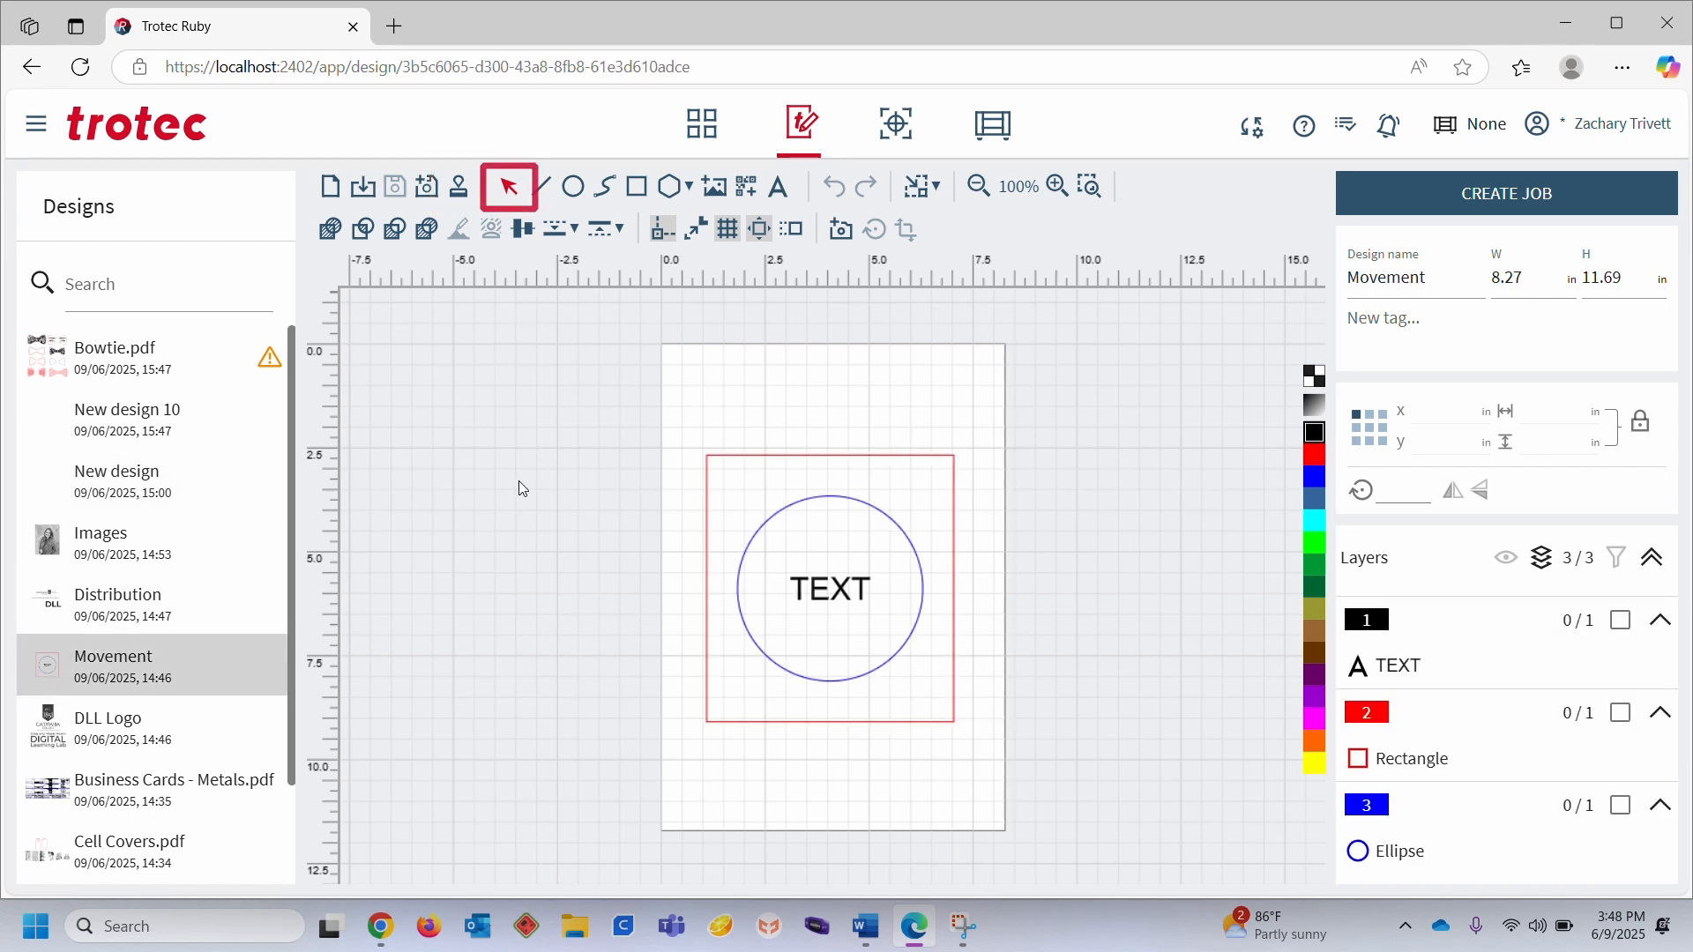
pyautogui.click(706, 482)
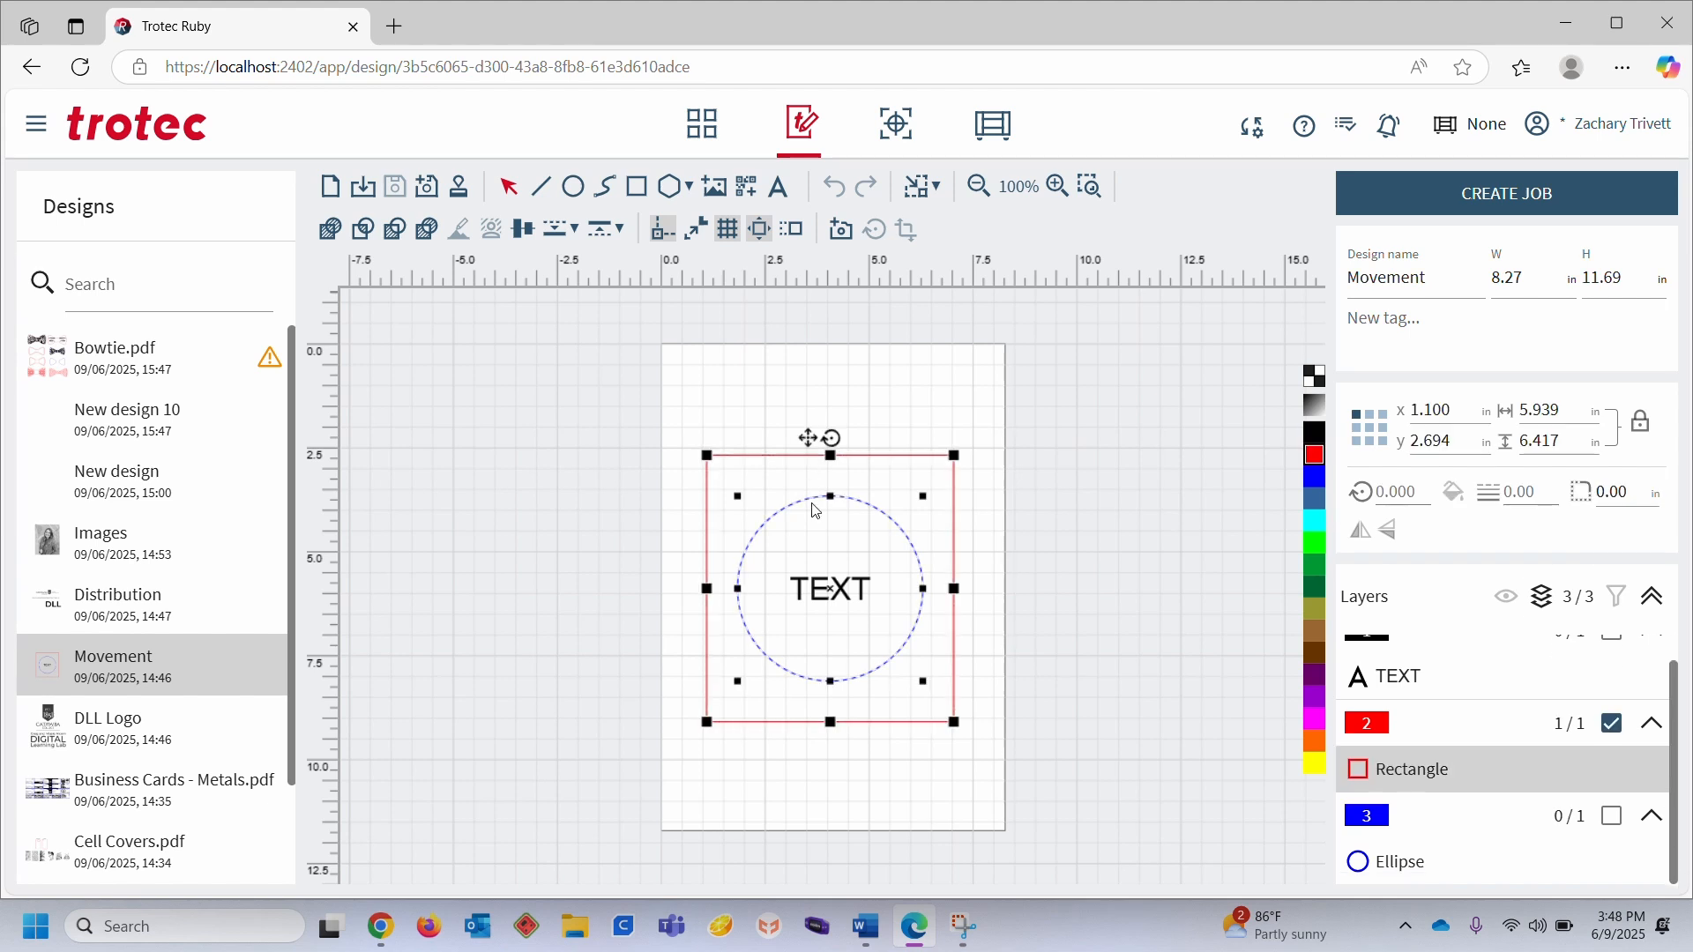
pyautogui.click(816, 512)
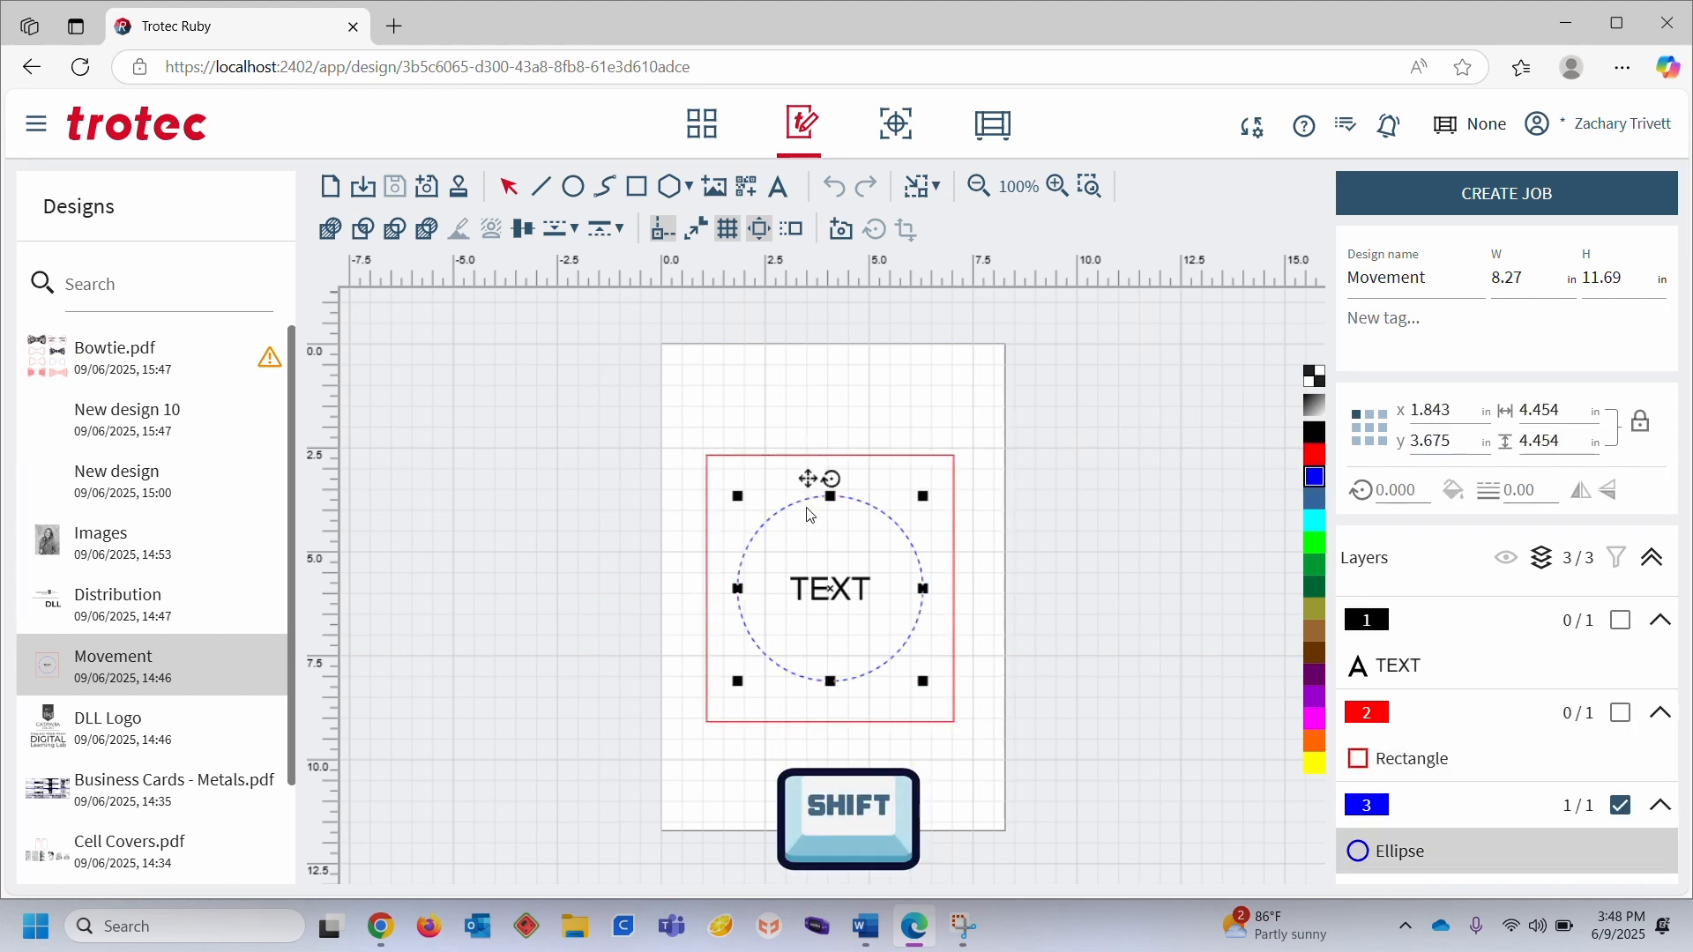
pyautogui.keyDown('shift'); pyautogui.click(765, 463); pyautogui.keyUp('shift')
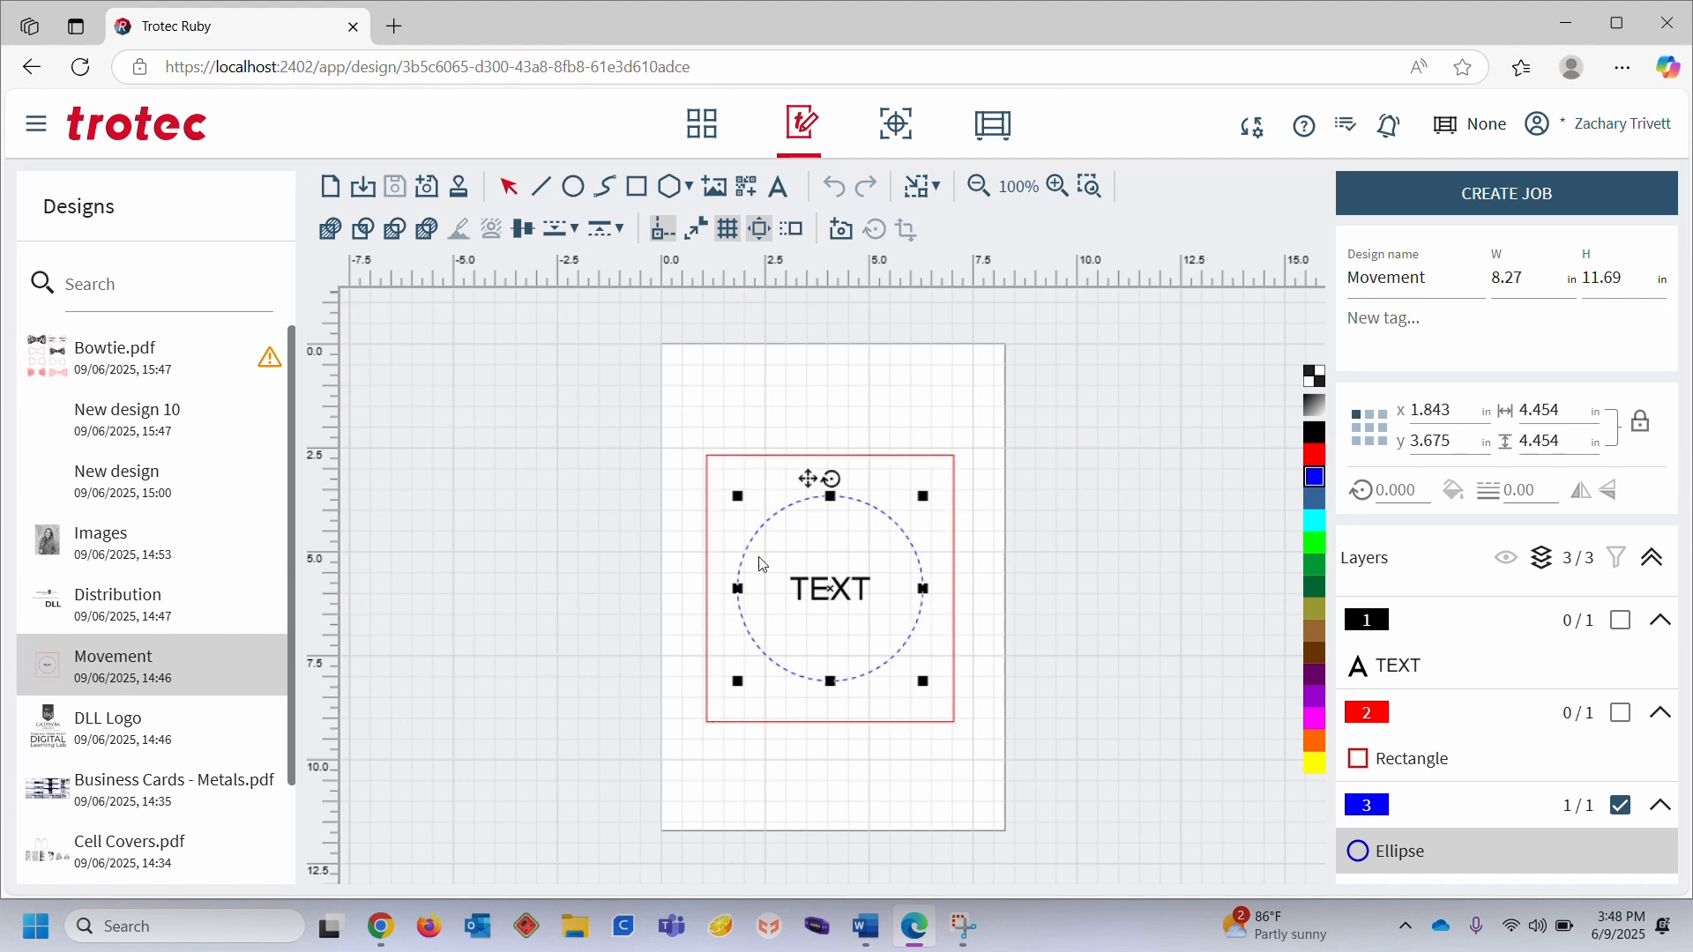
pyautogui.moveTo(619, 345); pyautogui.dragTo(1071, 798)
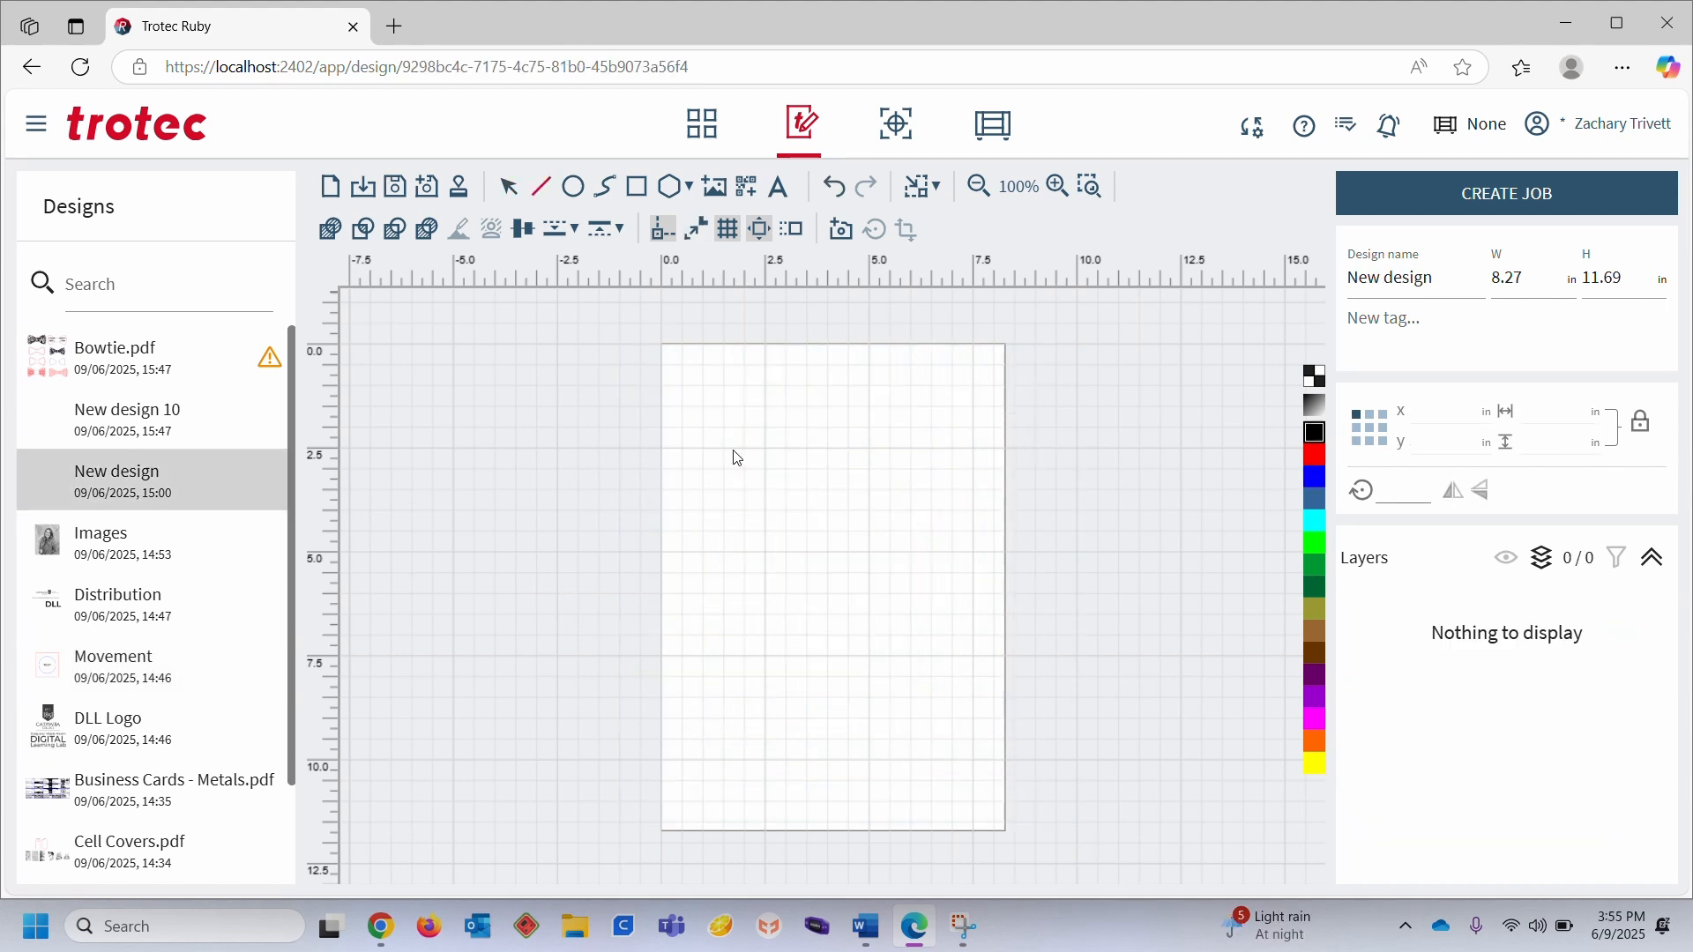
# - Draw three separate slanted lines on the New design page, the first about 1.22 in wide and 4.30 in high
pyautogui.moveTo(723, 440); pyautogui.dragTo(774, 618)
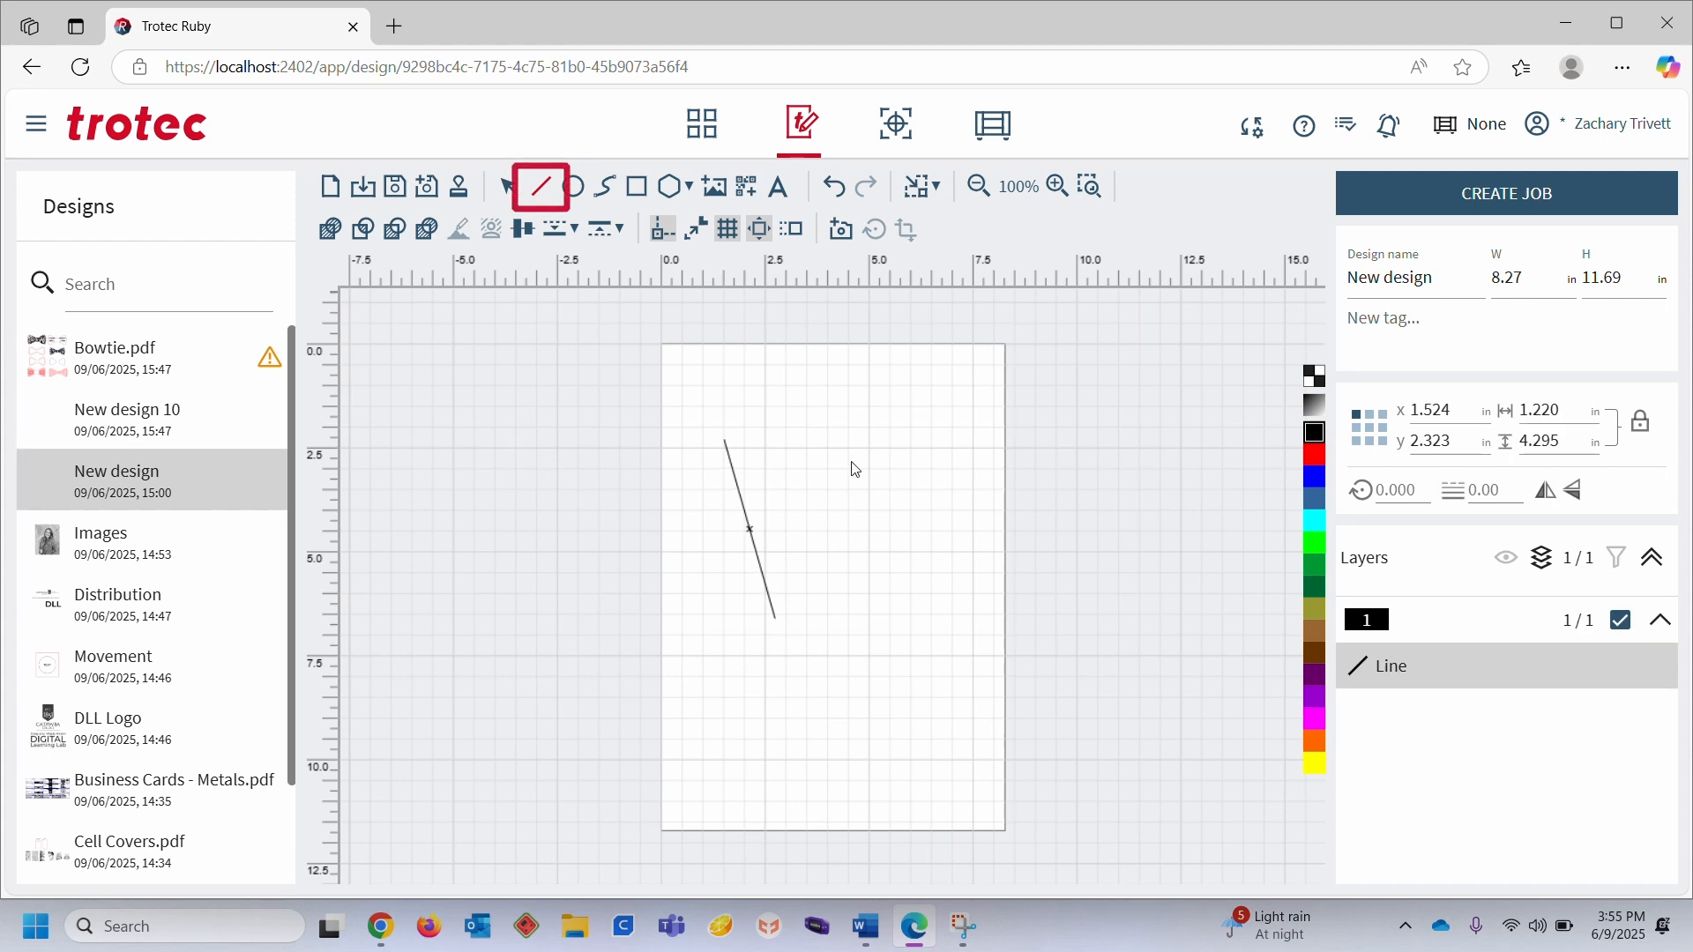
pyautogui.moveTo(870, 446); pyautogui.dragTo(856, 568)
pyautogui.moveTo(931, 477); pyautogui.dragTo(988, 607)
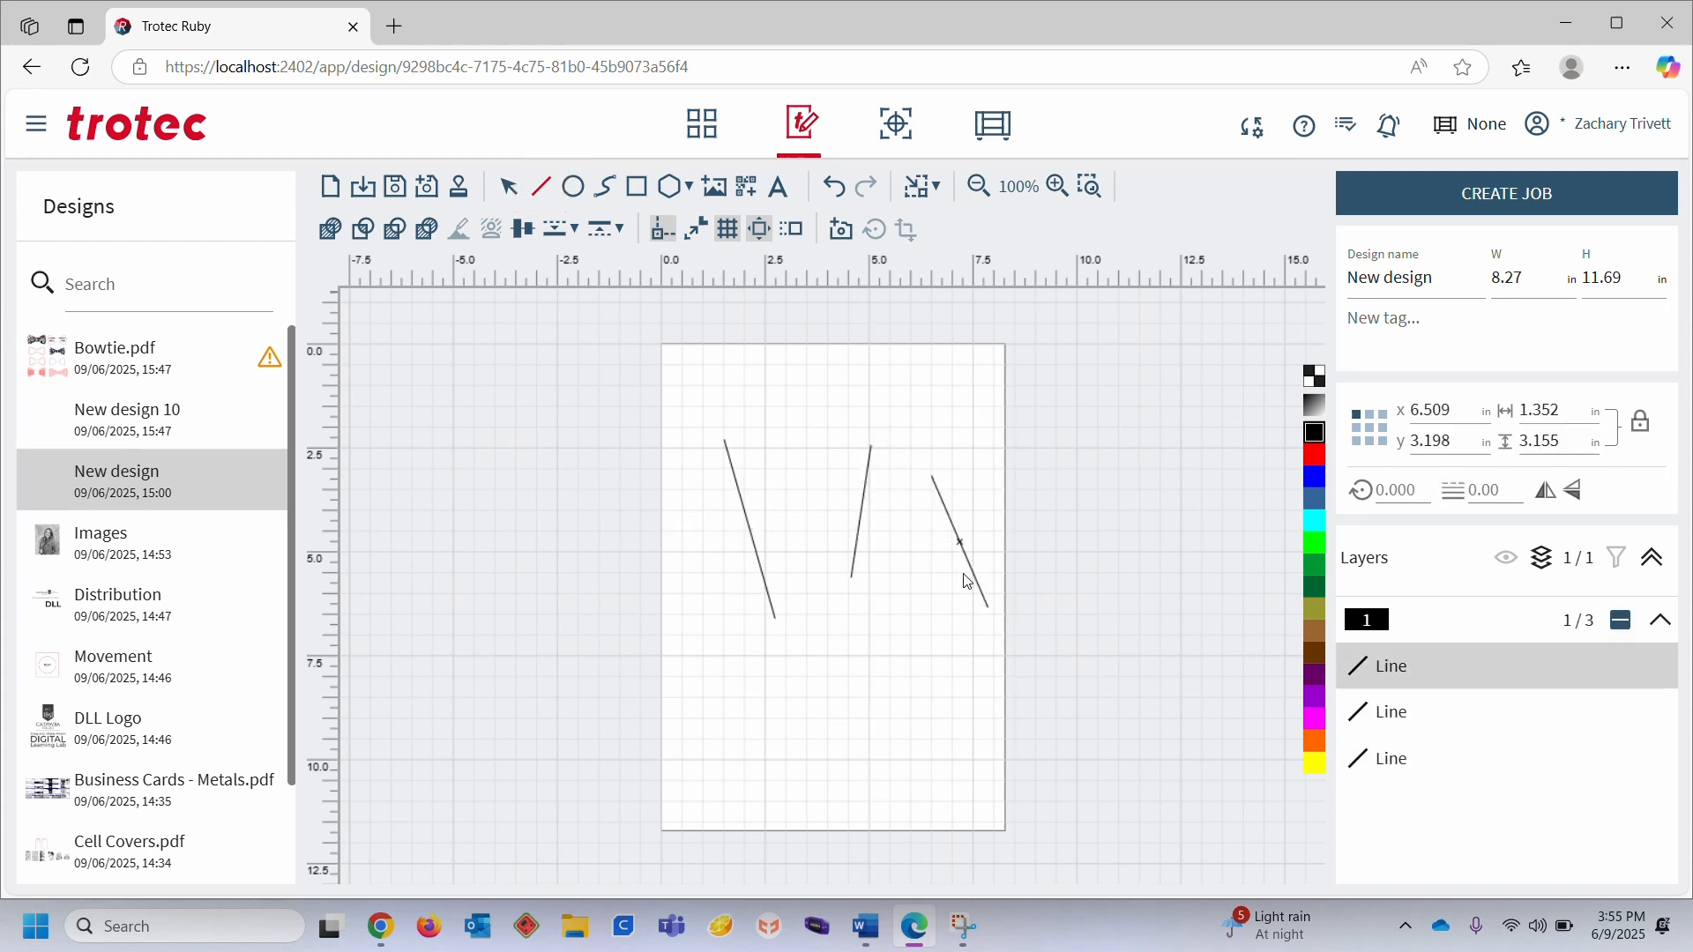
# - Draw two ellipses side by side below the lines, the first about 2.73 in wide and 3.21 in high
pyautogui.click(573, 187)
pyautogui.moveTo(685, 611); pyautogui.dragTo(801, 738)
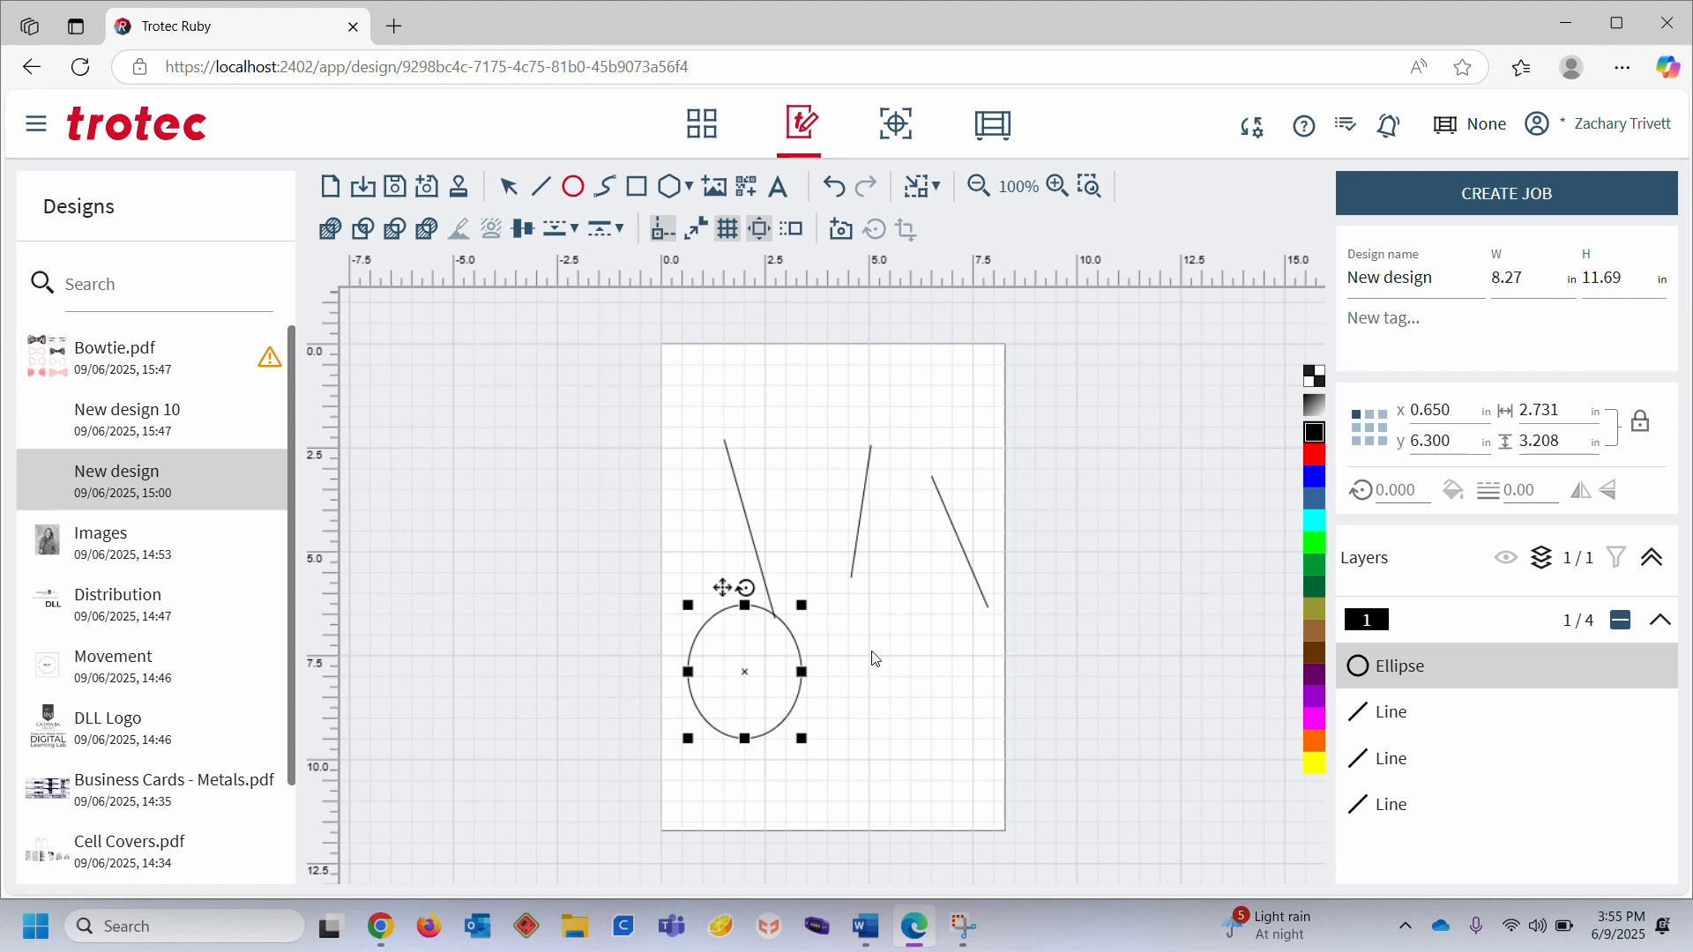
pyautogui.moveTo(874, 634); pyautogui.dragTo(1004, 748)
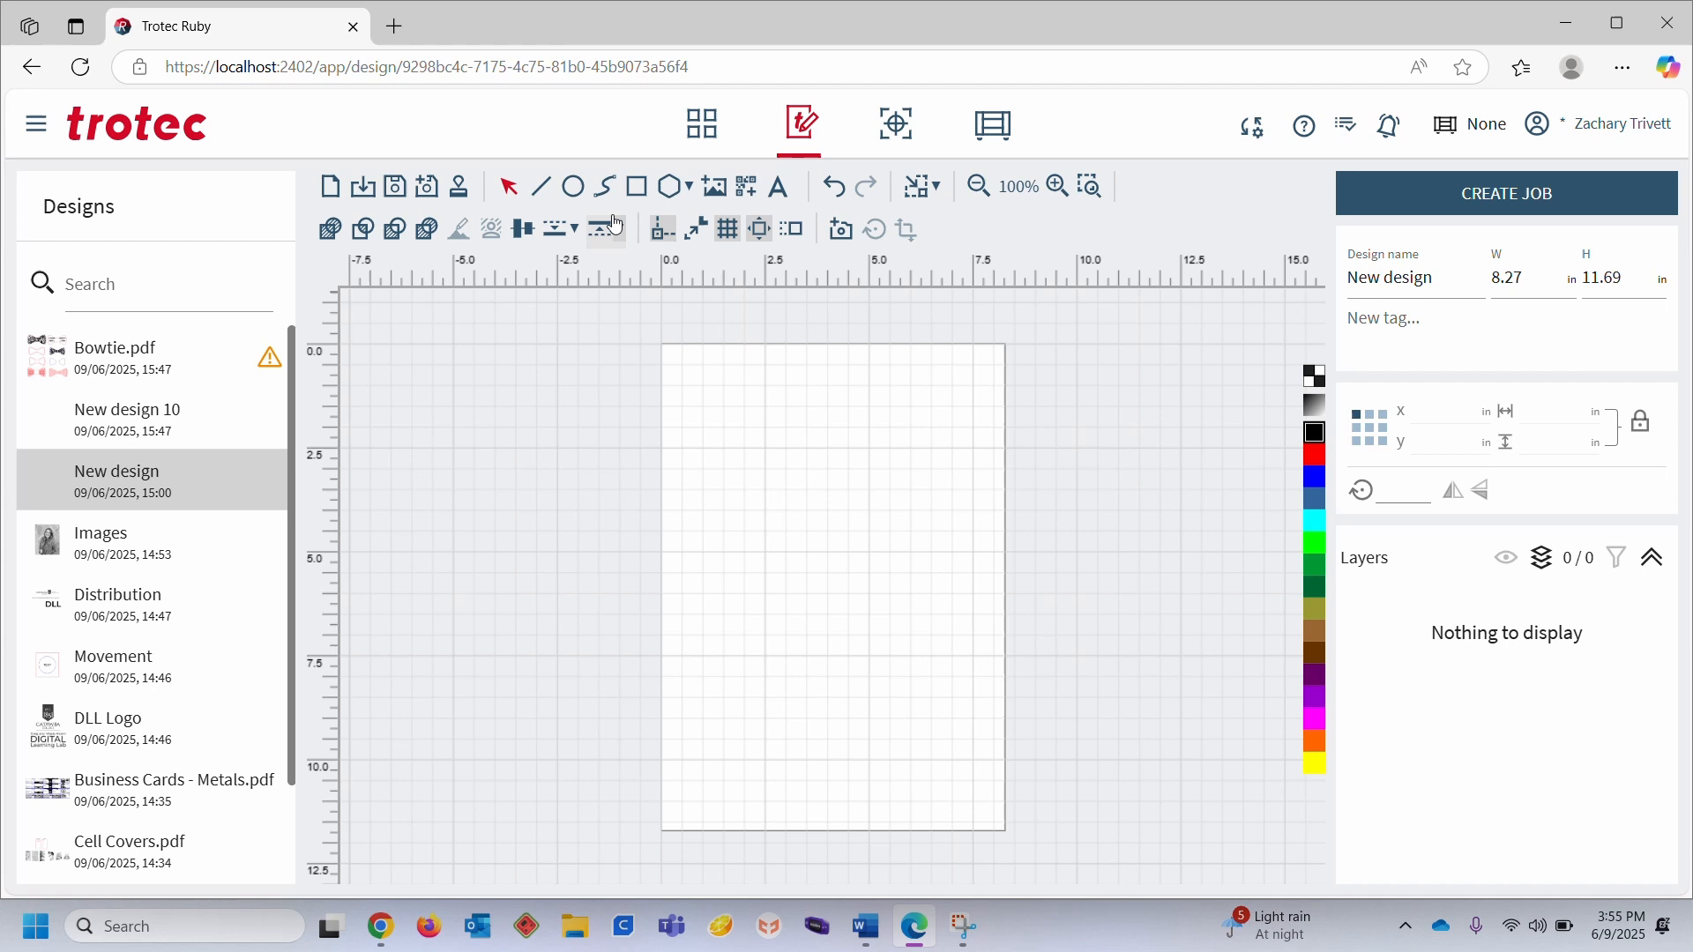
# - Draw an open path of three straight segments followed by curved segments, about 8.28 in wide and 8.51 in high overall
pyautogui.click(605, 188)
pyautogui.click(824, 699)
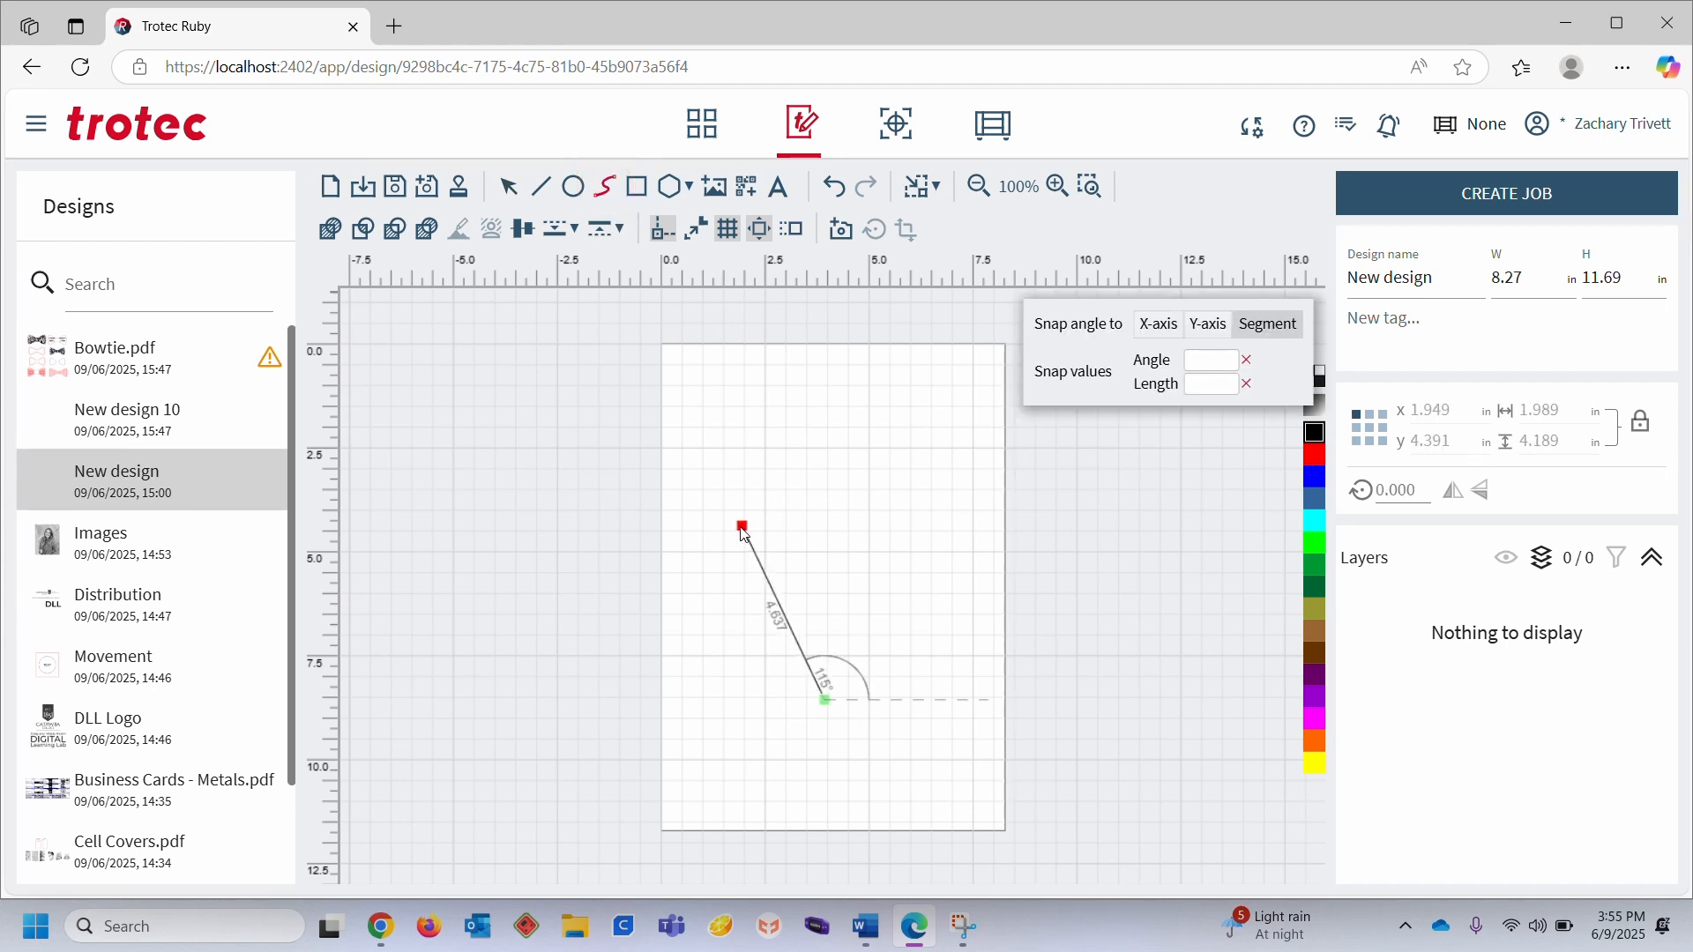
pyautogui.click(736, 524)
pyautogui.click(824, 459)
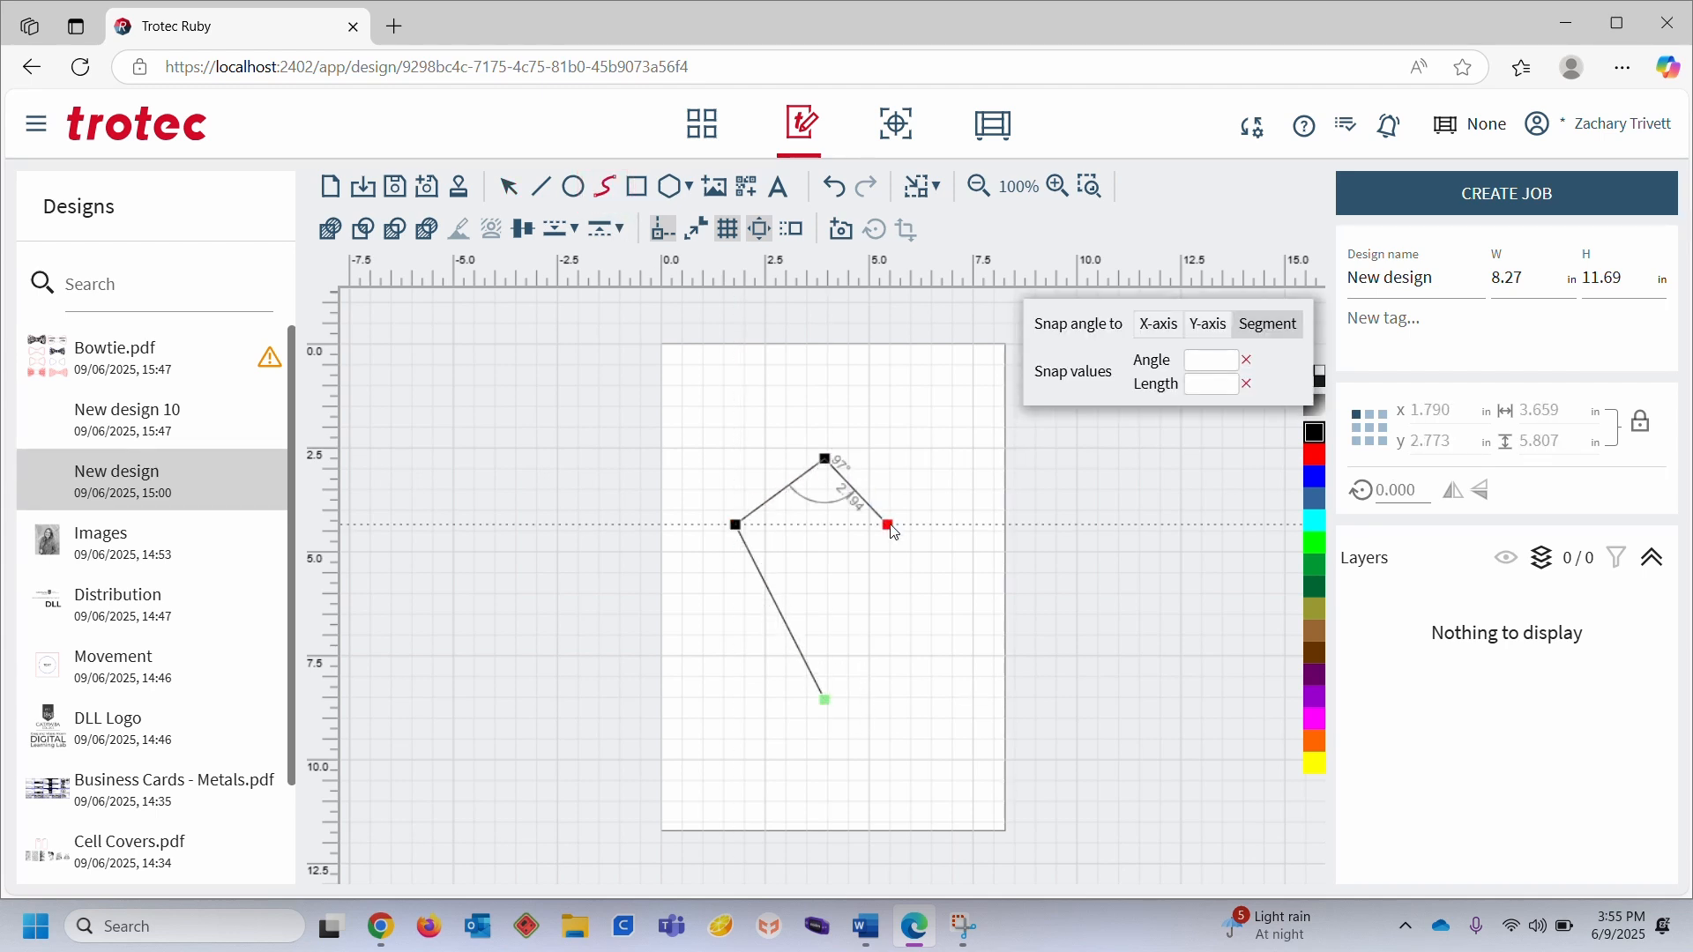
pyautogui.click(910, 538)
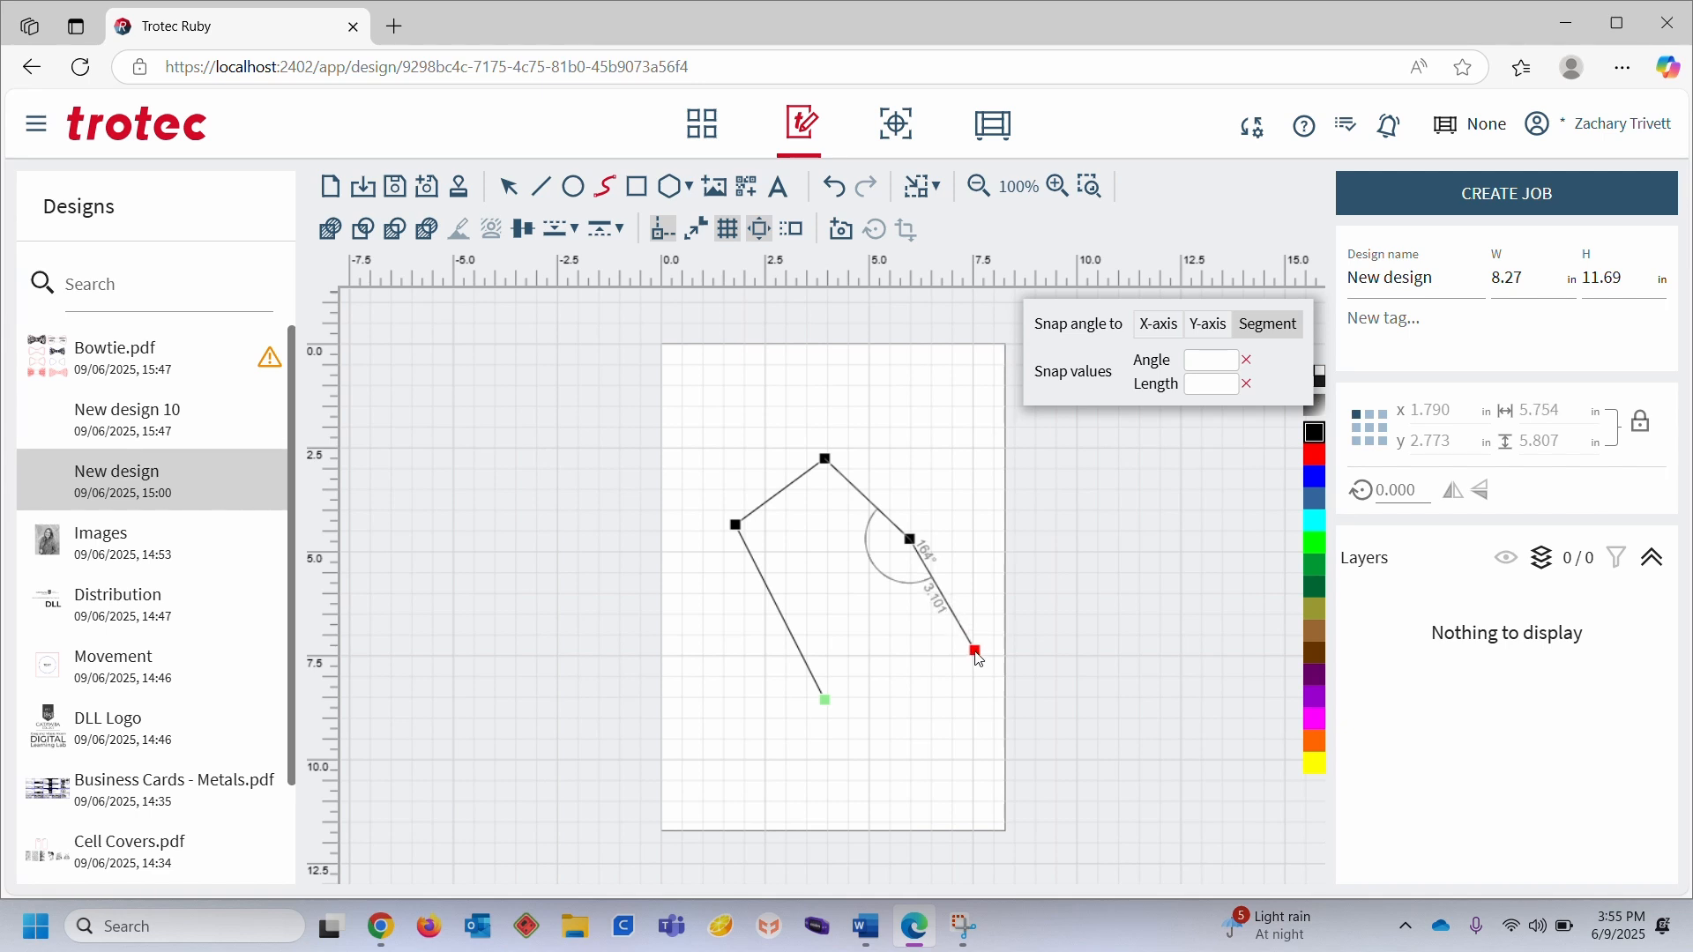
pyautogui.moveTo(975, 650); pyautogui.dragTo(927, 761)
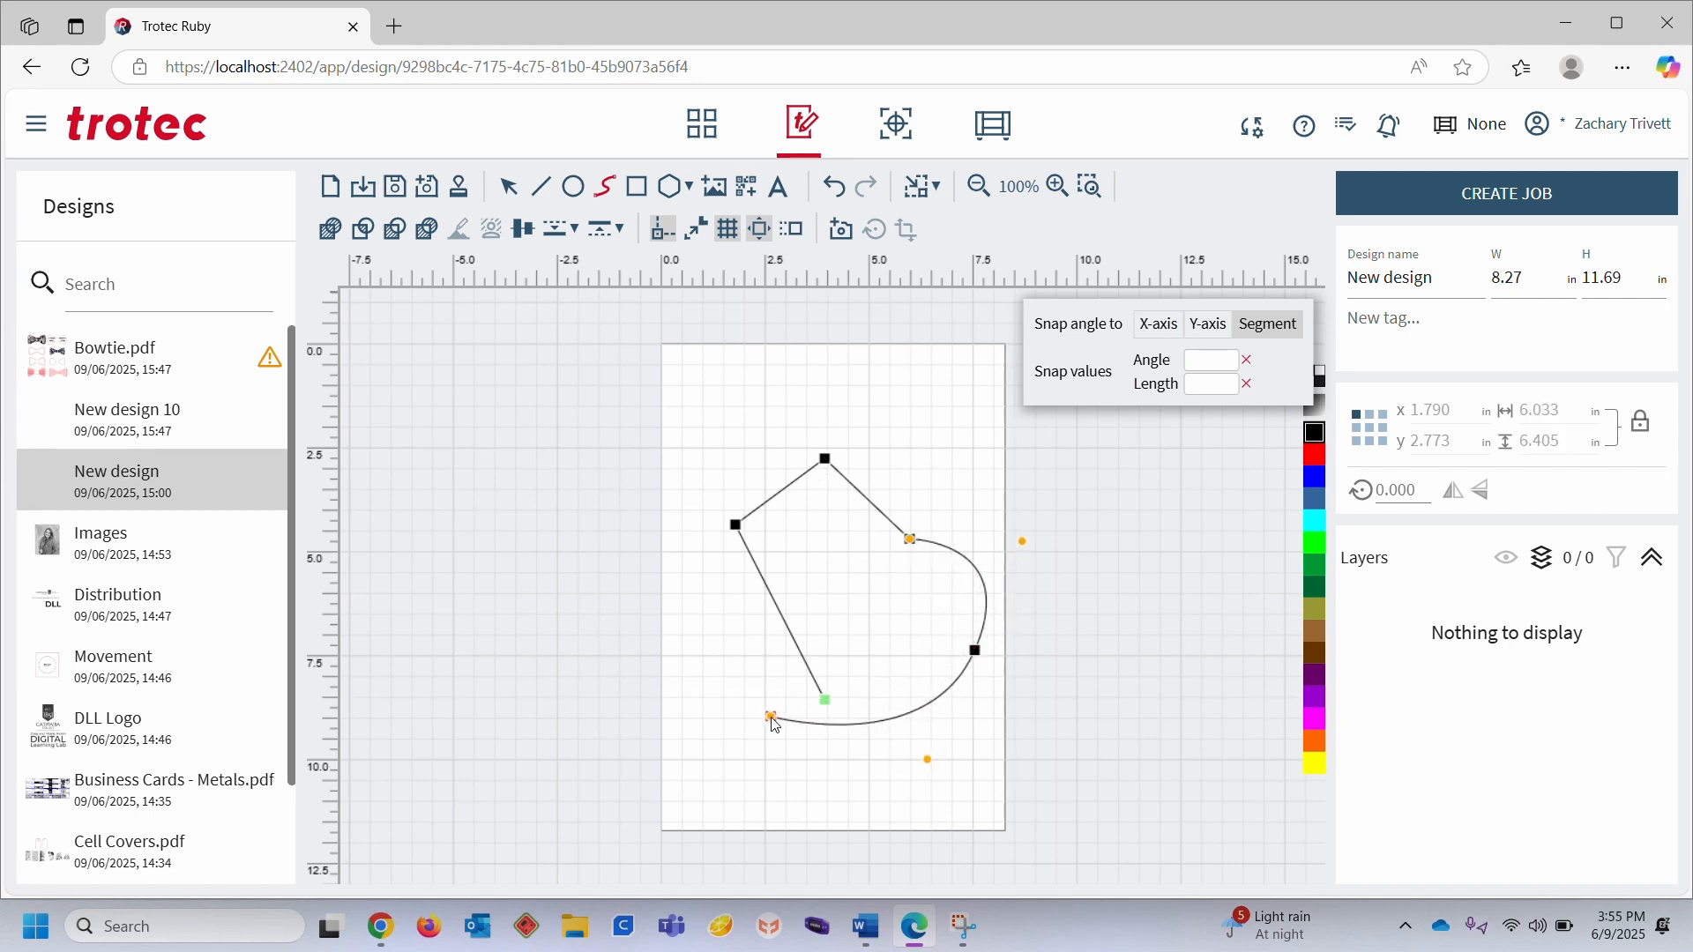
pyautogui.moveTo(771, 716); pyautogui.dragTo(662, 585)
pyautogui.moveTo(710, 428); pyautogui.dragTo(941, 425)
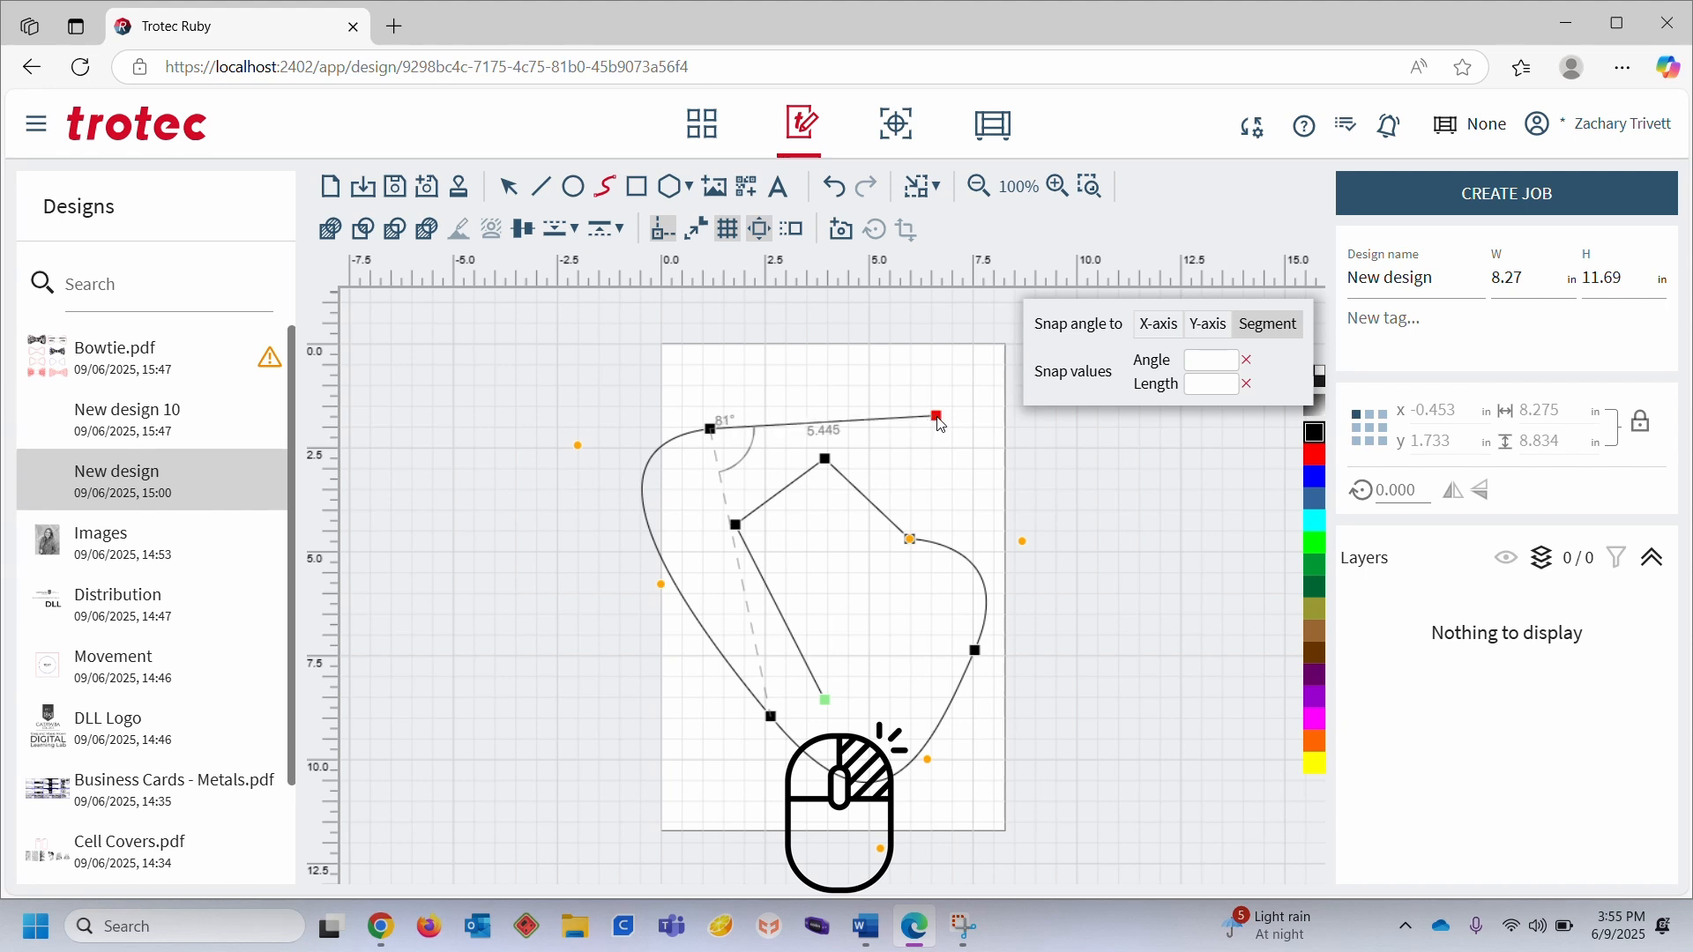
pyautogui.press('Escape')
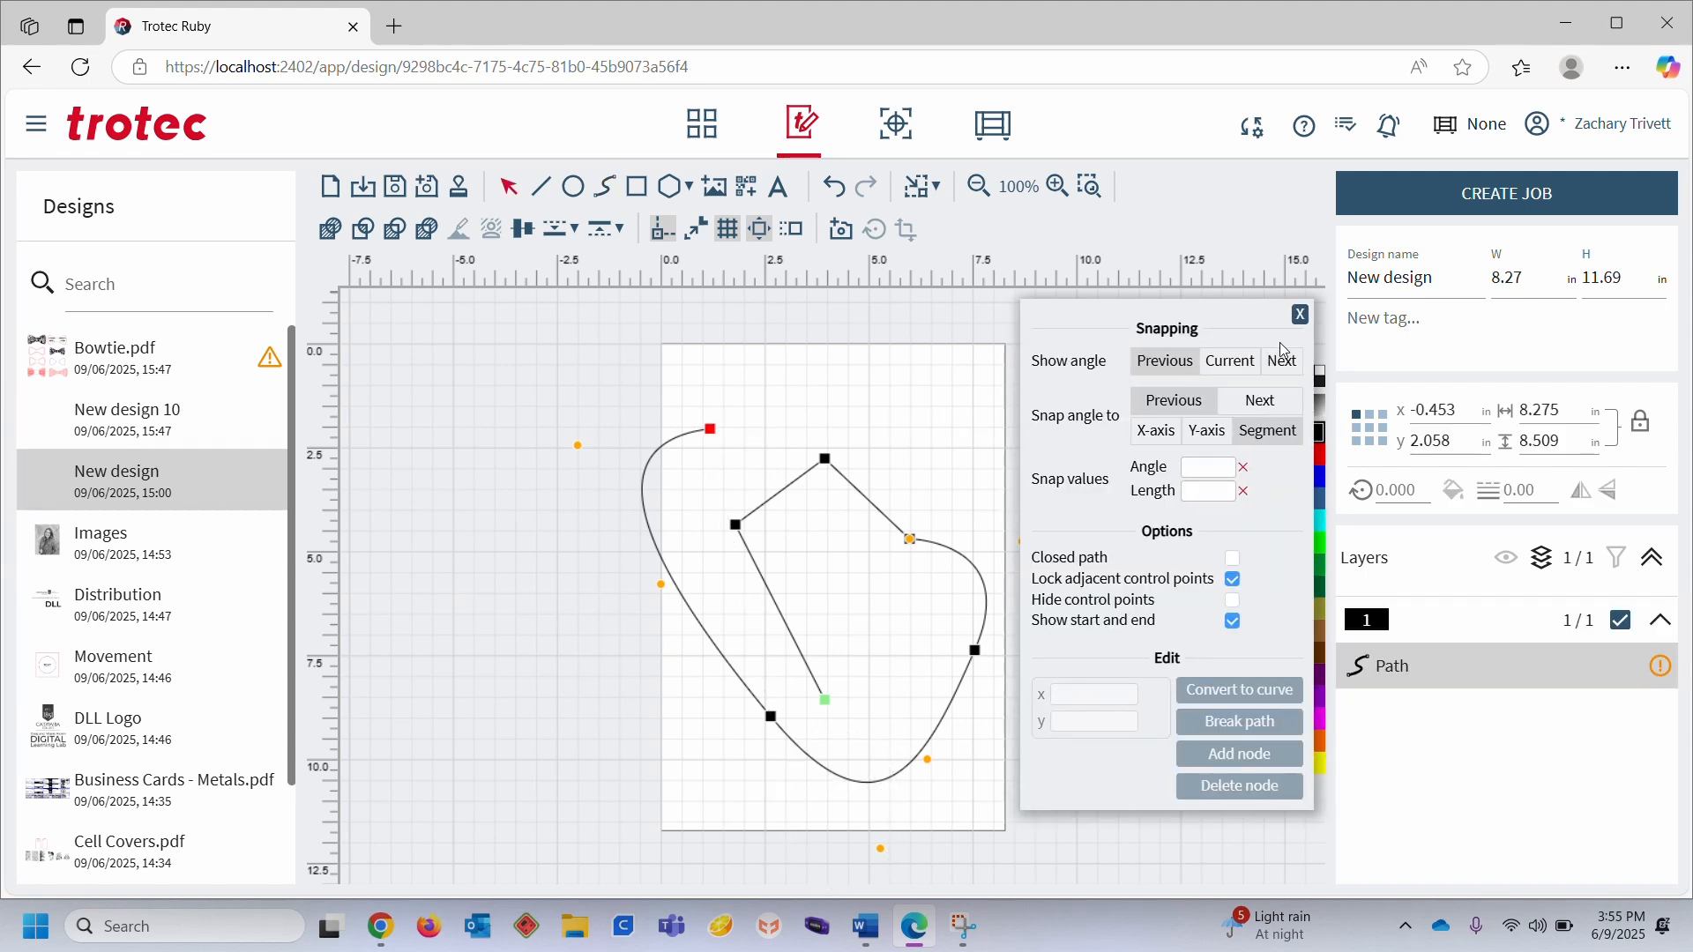
# - Leave path editing and delete the open path from the page
pyautogui.click(1300, 315)
pyautogui.press('Delete')
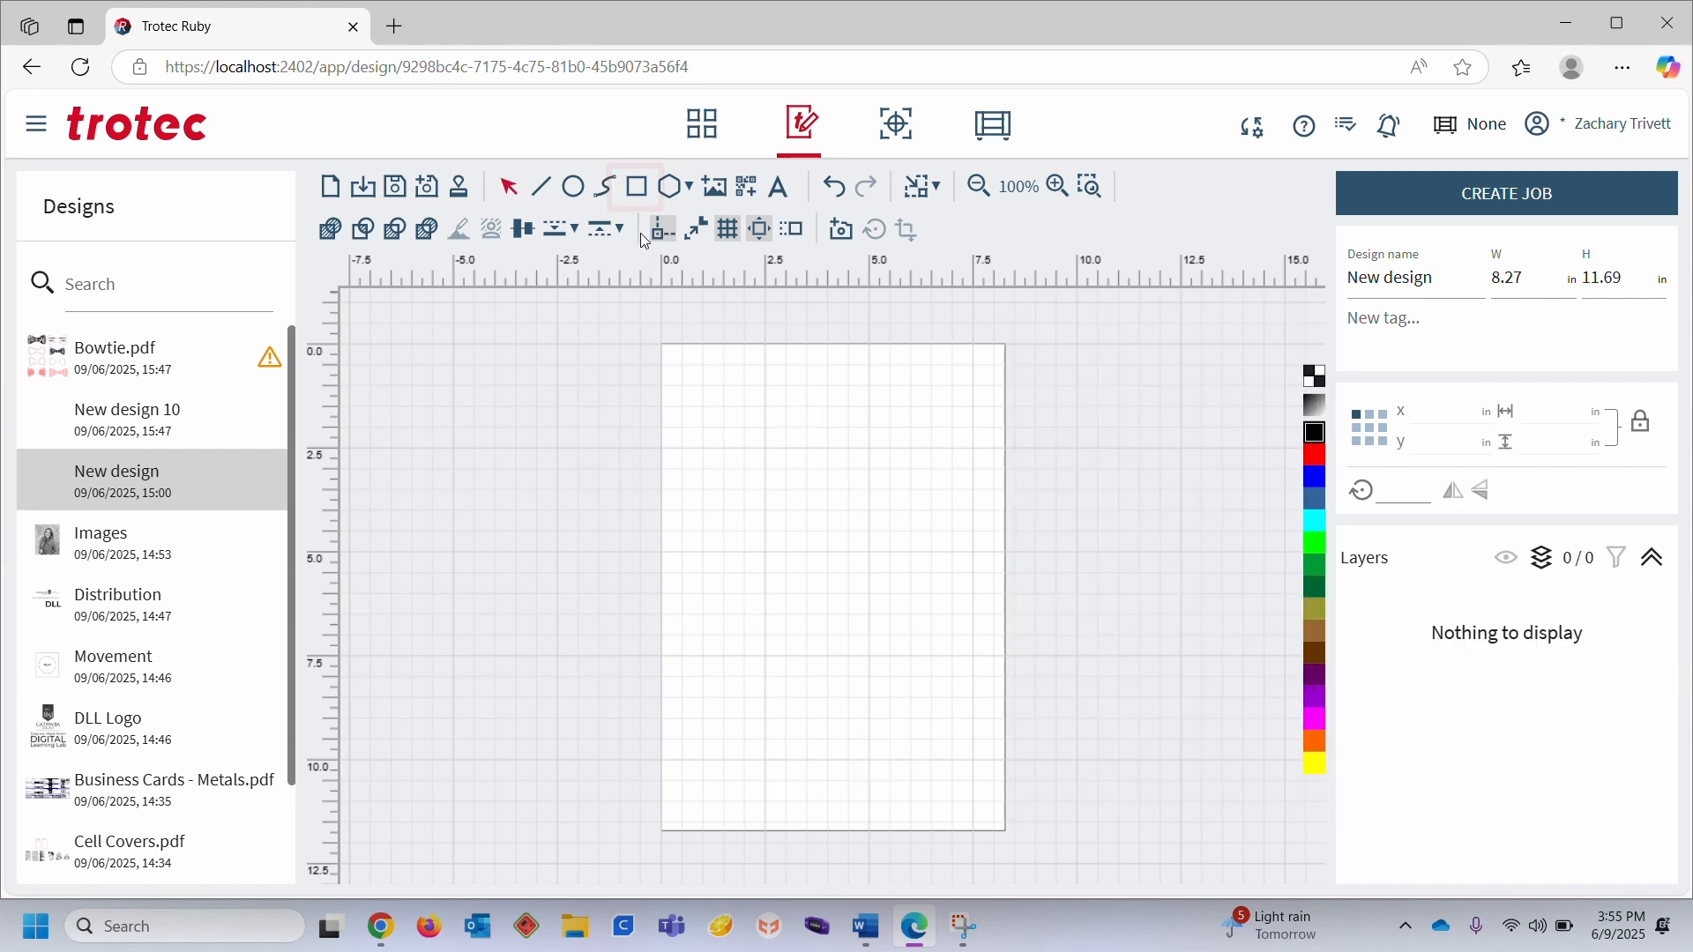
# - Draw a tall rectangle near the page's centre and, on the cleared page, a triangle about 4.11 in wide and 3.84 in high
pyautogui.click(636, 188)
pyautogui.moveTo(719, 447)
pyautogui.mouseDown()
pyautogui.moveTo(856, 615)
pyautogui.moveTo(782, 650)
pyautogui.moveTo(906, 769)
pyautogui.mouseUp()
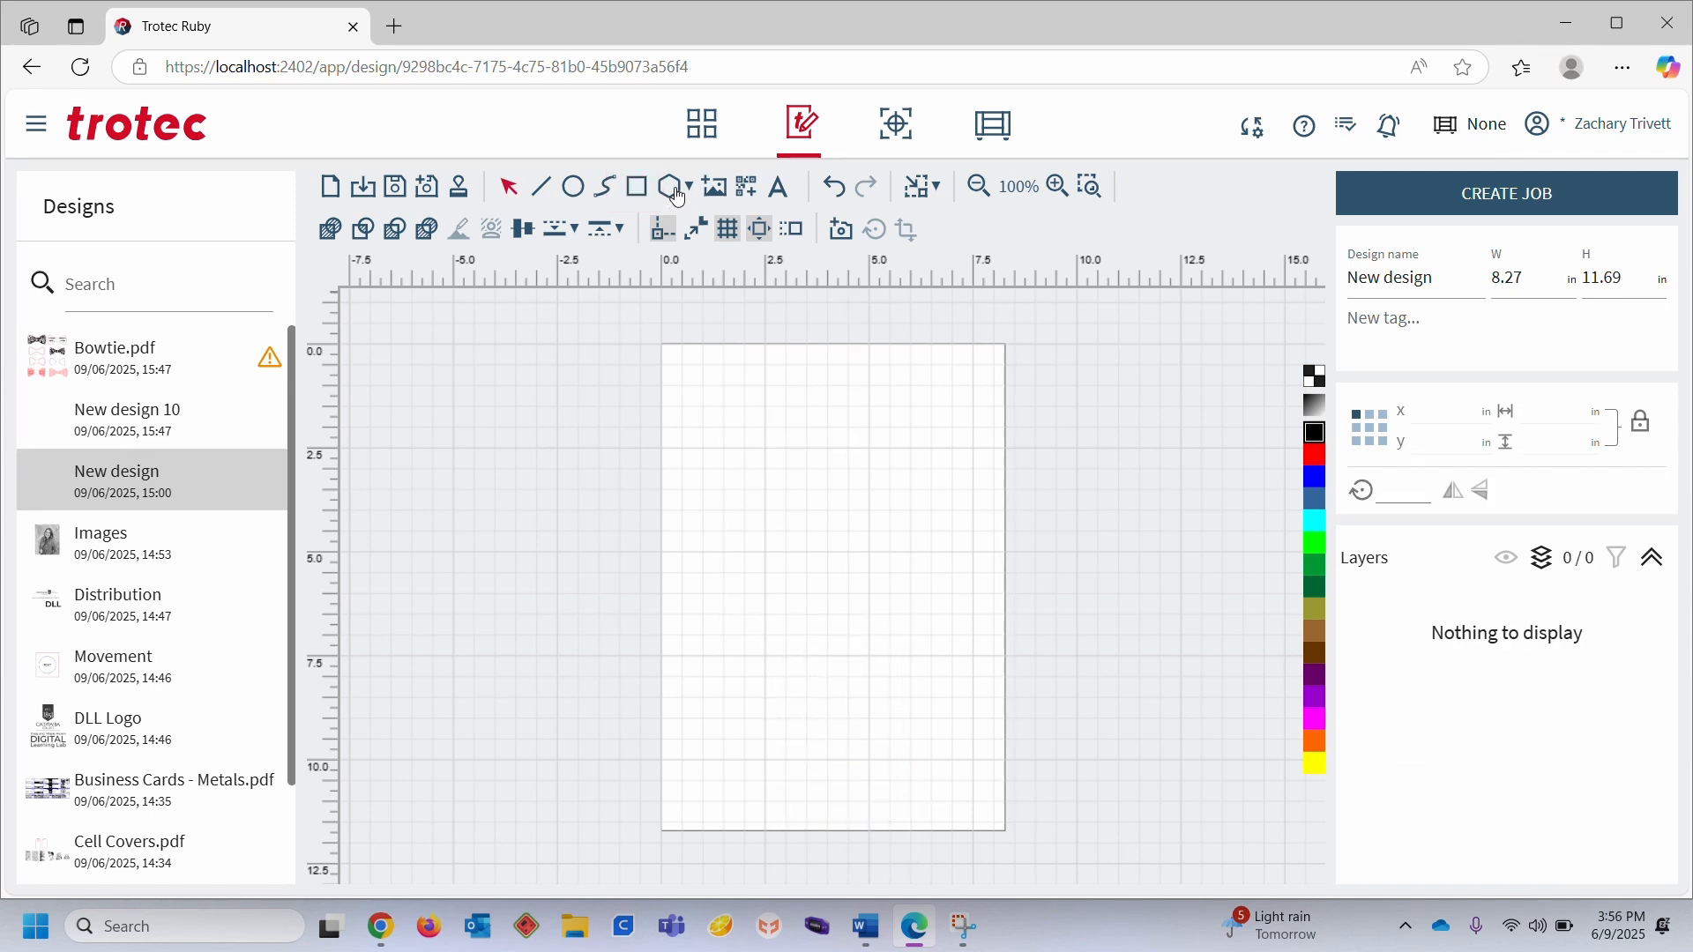
pyautogui.click(671, 188)
pyautogui.moveTo(735, 467); pyautogui.dragTo(907, 627)
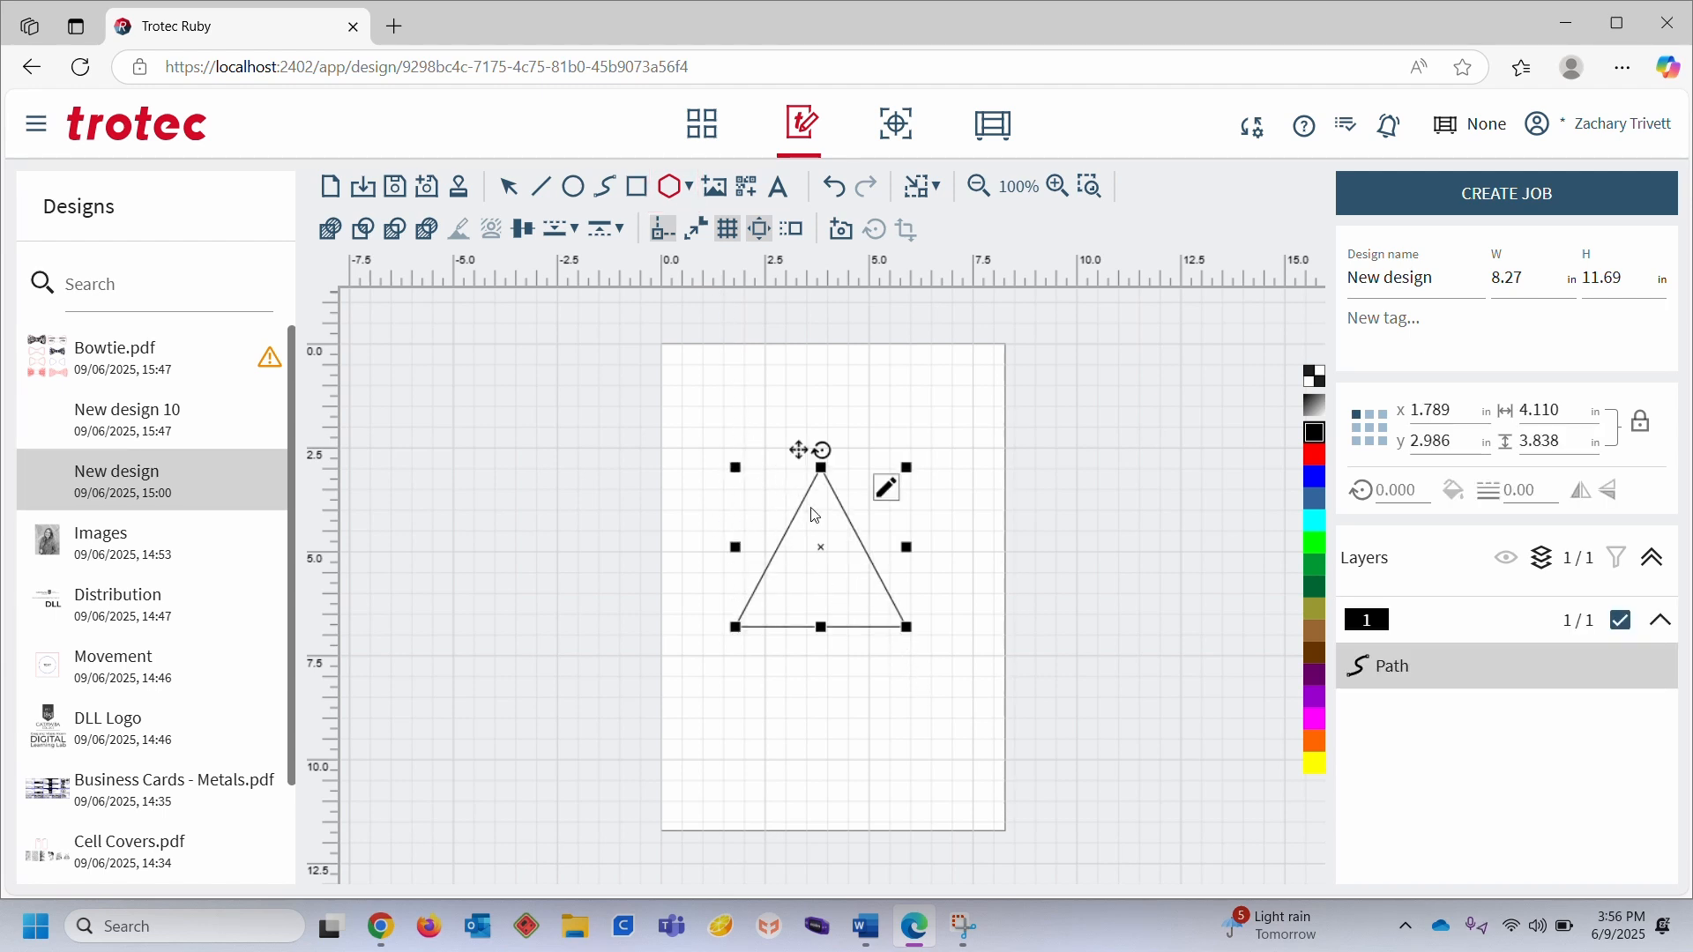
# - Set the polygon's vertices count to 6 and draw a hexagon about 3.49 in wide and 4.75 in high overlapping the triangle
pyautogui.click(690, 194)
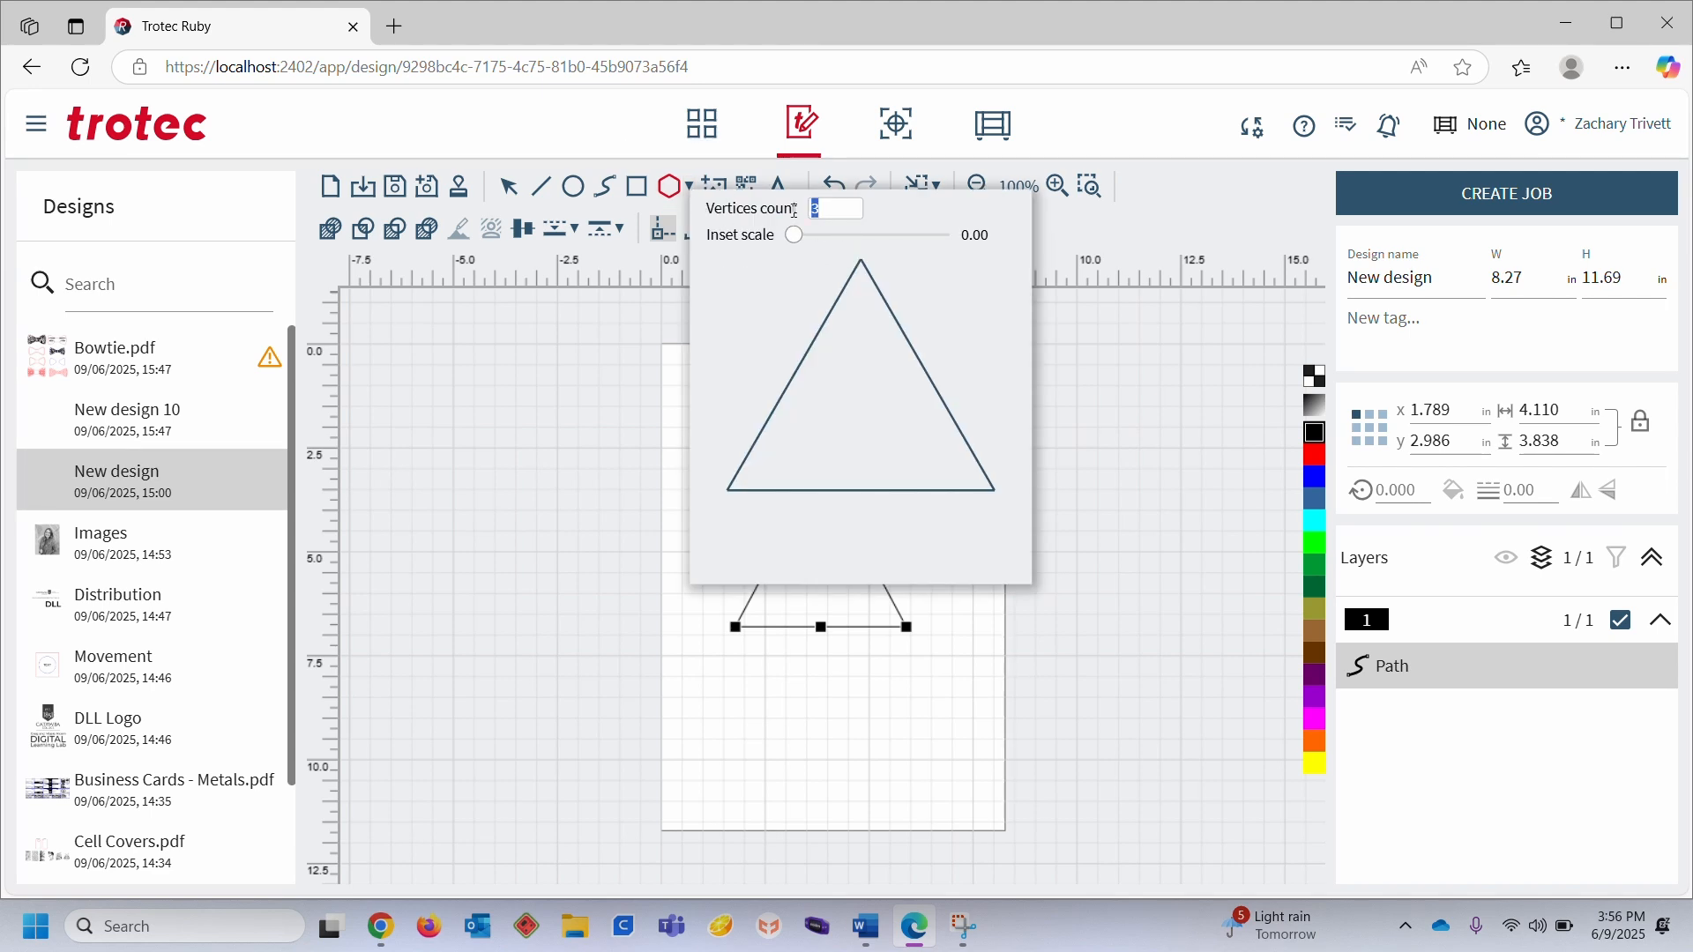
pyautogui.write('6')
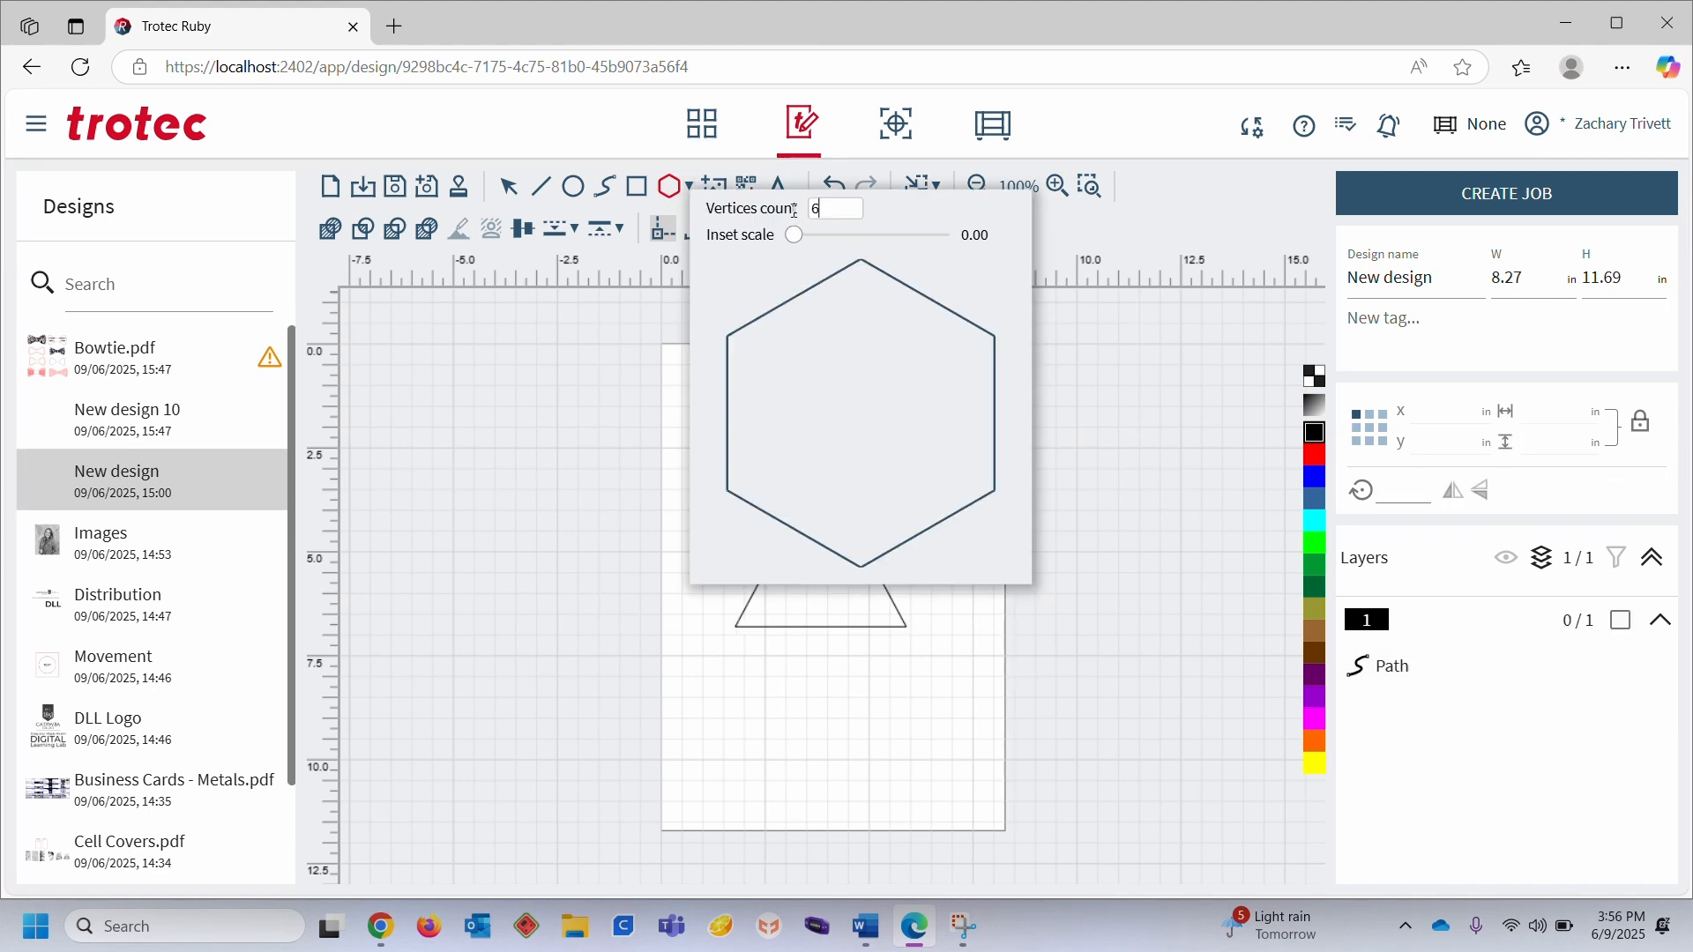
pyautogui.moveTo(728, 407); pyautogui.dragTo(893, 611)
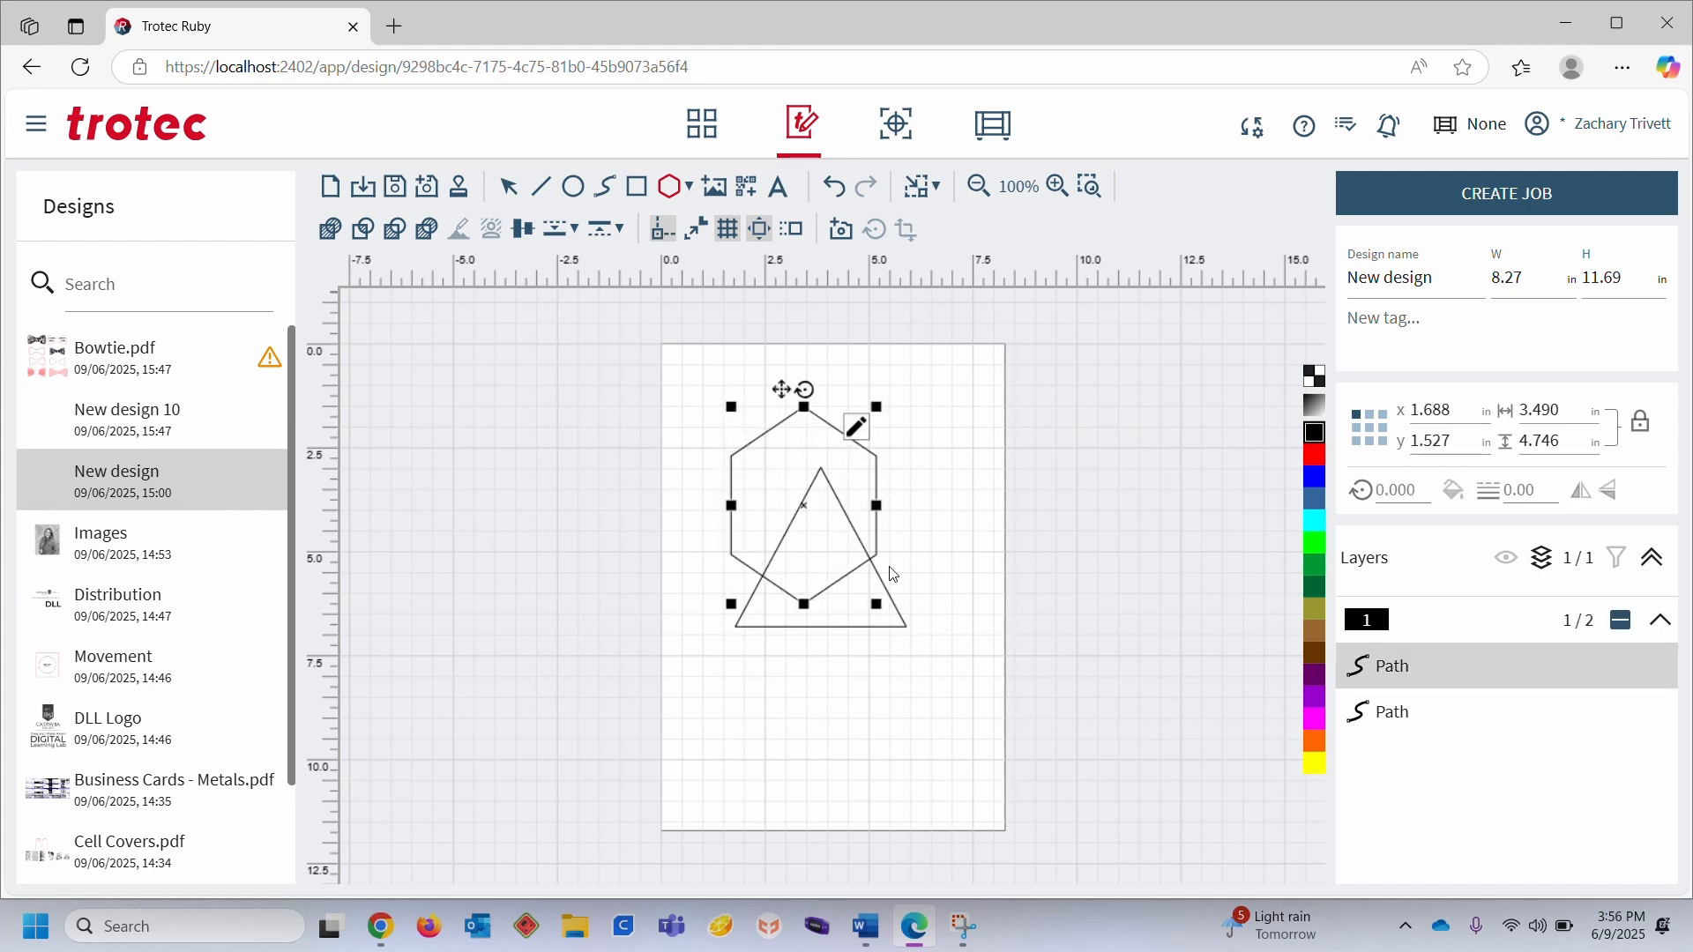
# - Set the polygon's inset scale to 0.43 and draw a six-pointed star on the lower half of the page
pyautogui.click(689, 188)
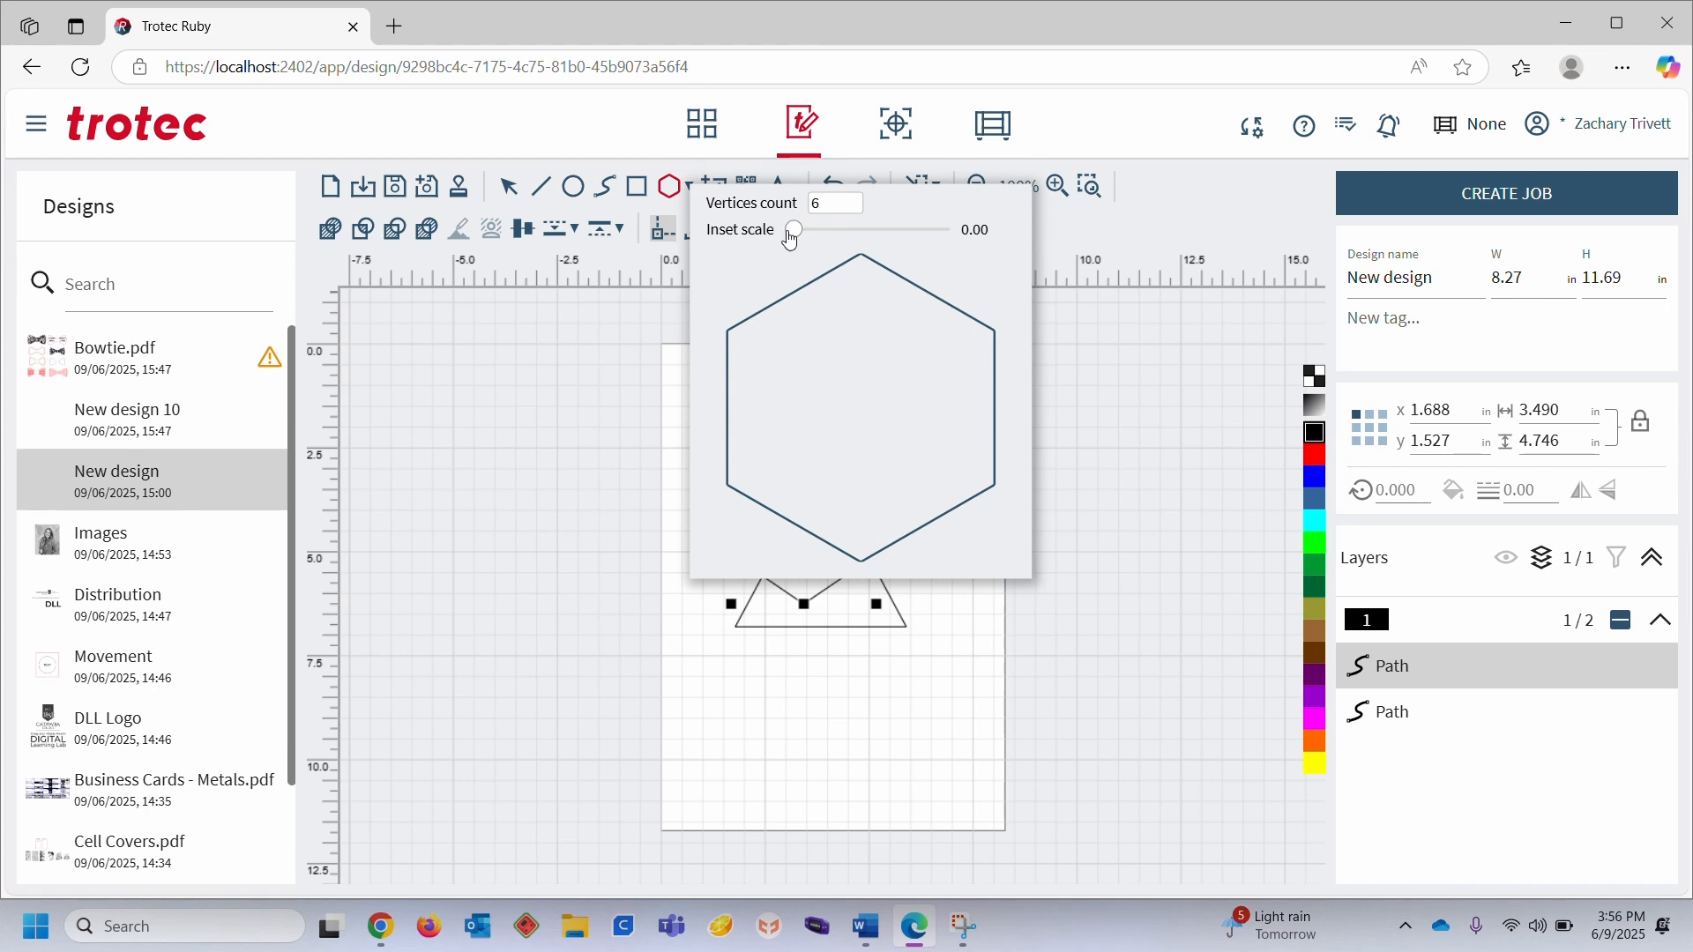
pyautogui.moveTo(795, 229); pyautogui.dragTo(857, 230)
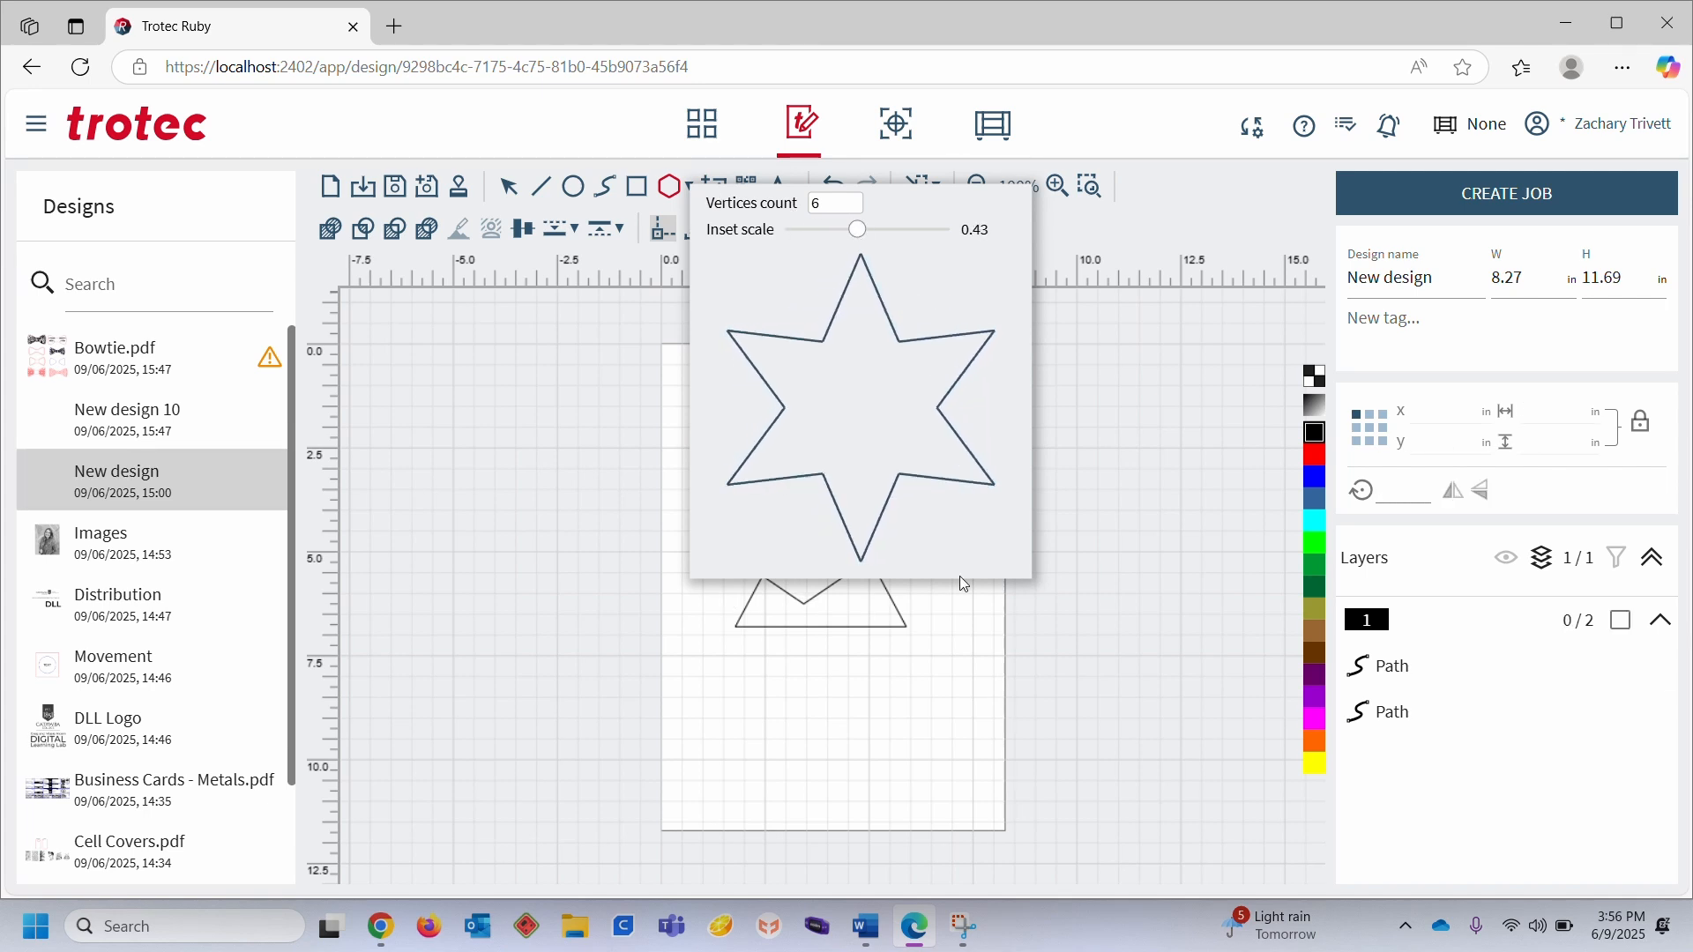
pyautogui.moveTo(723, 603); pyautogui.dragTo(887, 798)
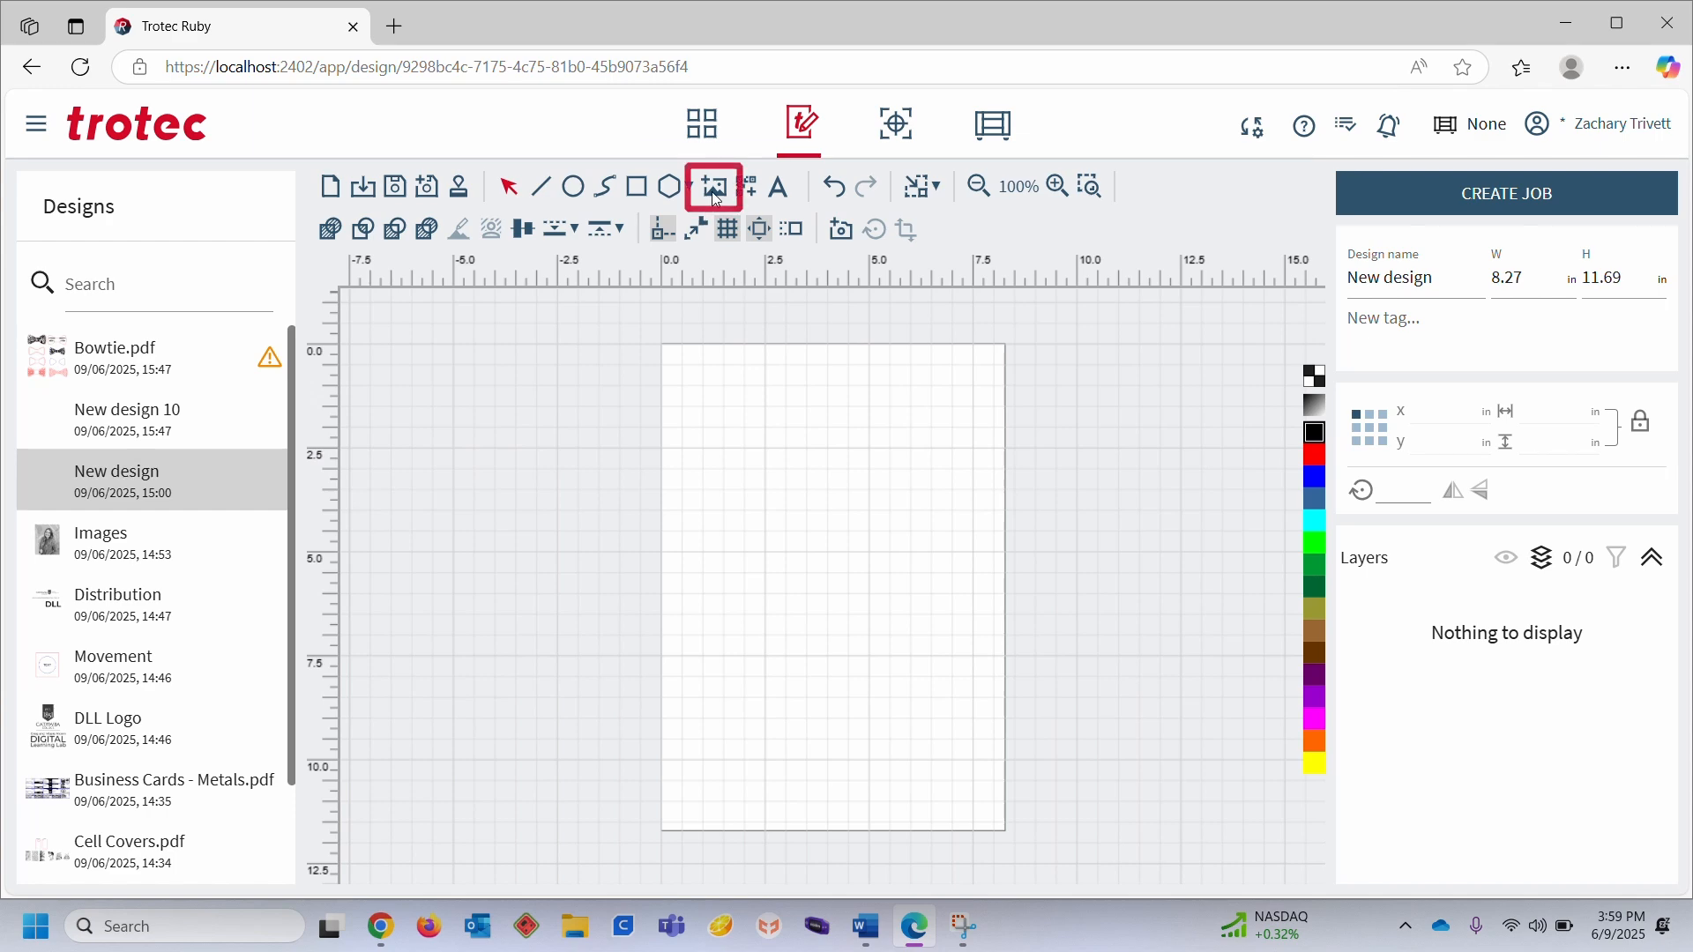
# - Insert the sacramento_headshot_photographer-1-1 image from the Downloads folder into the design
pyautogui.click(714, 186)
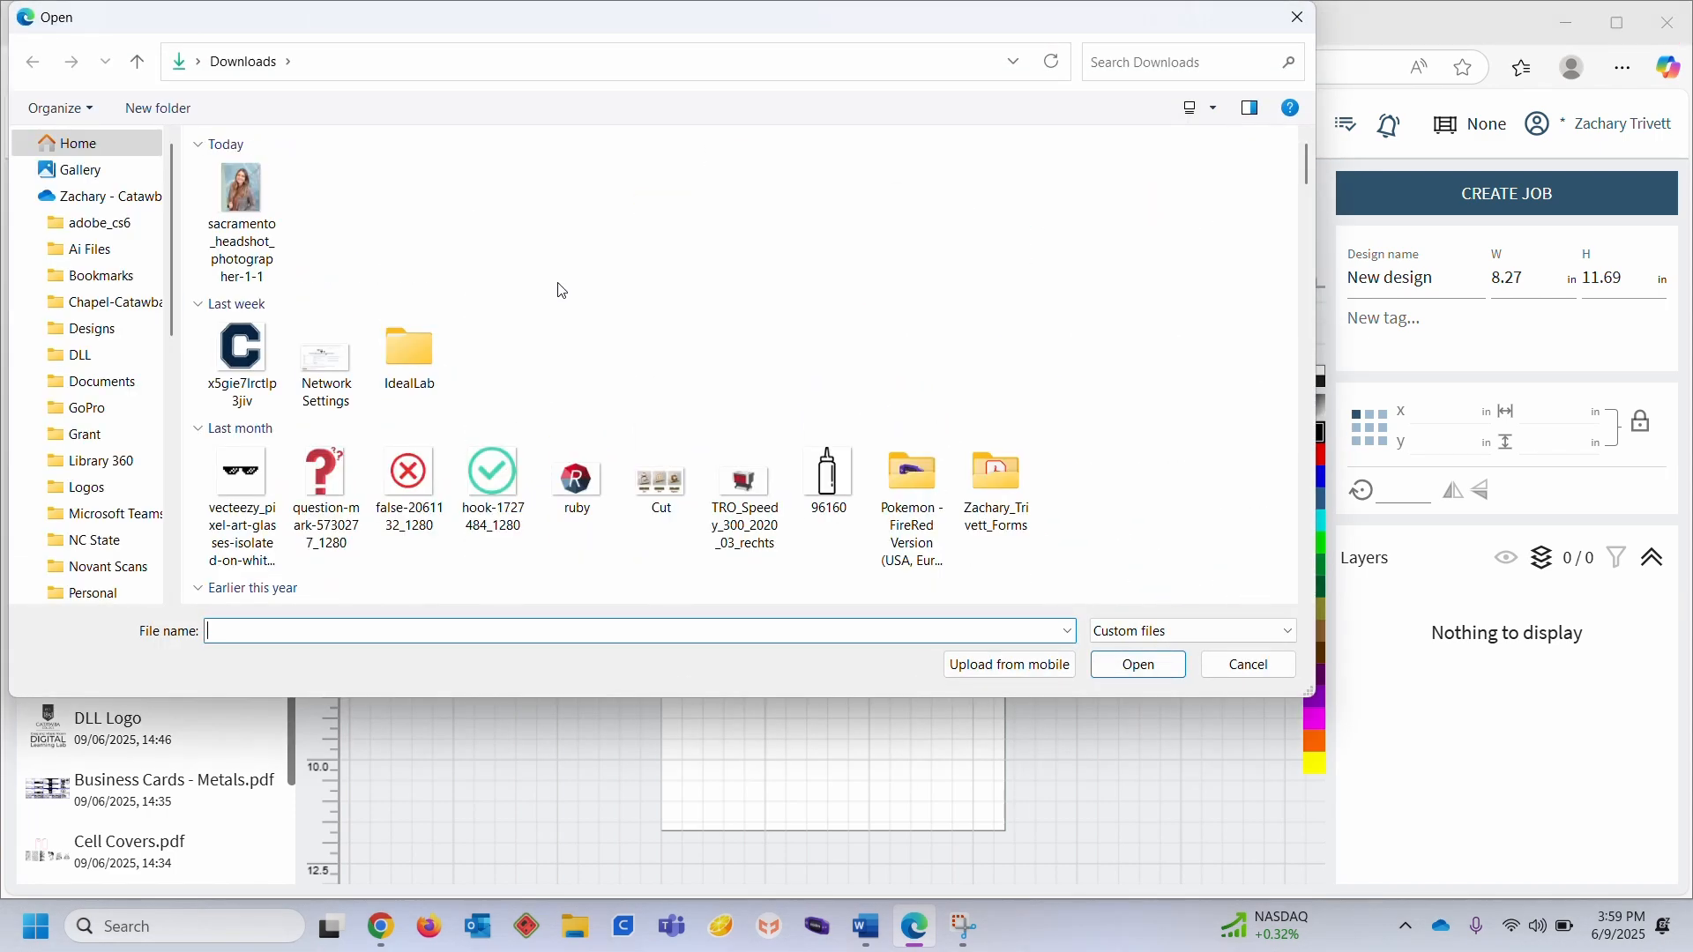
pyautogui.click(243, 217)
pyautogui.click(1167, 672)
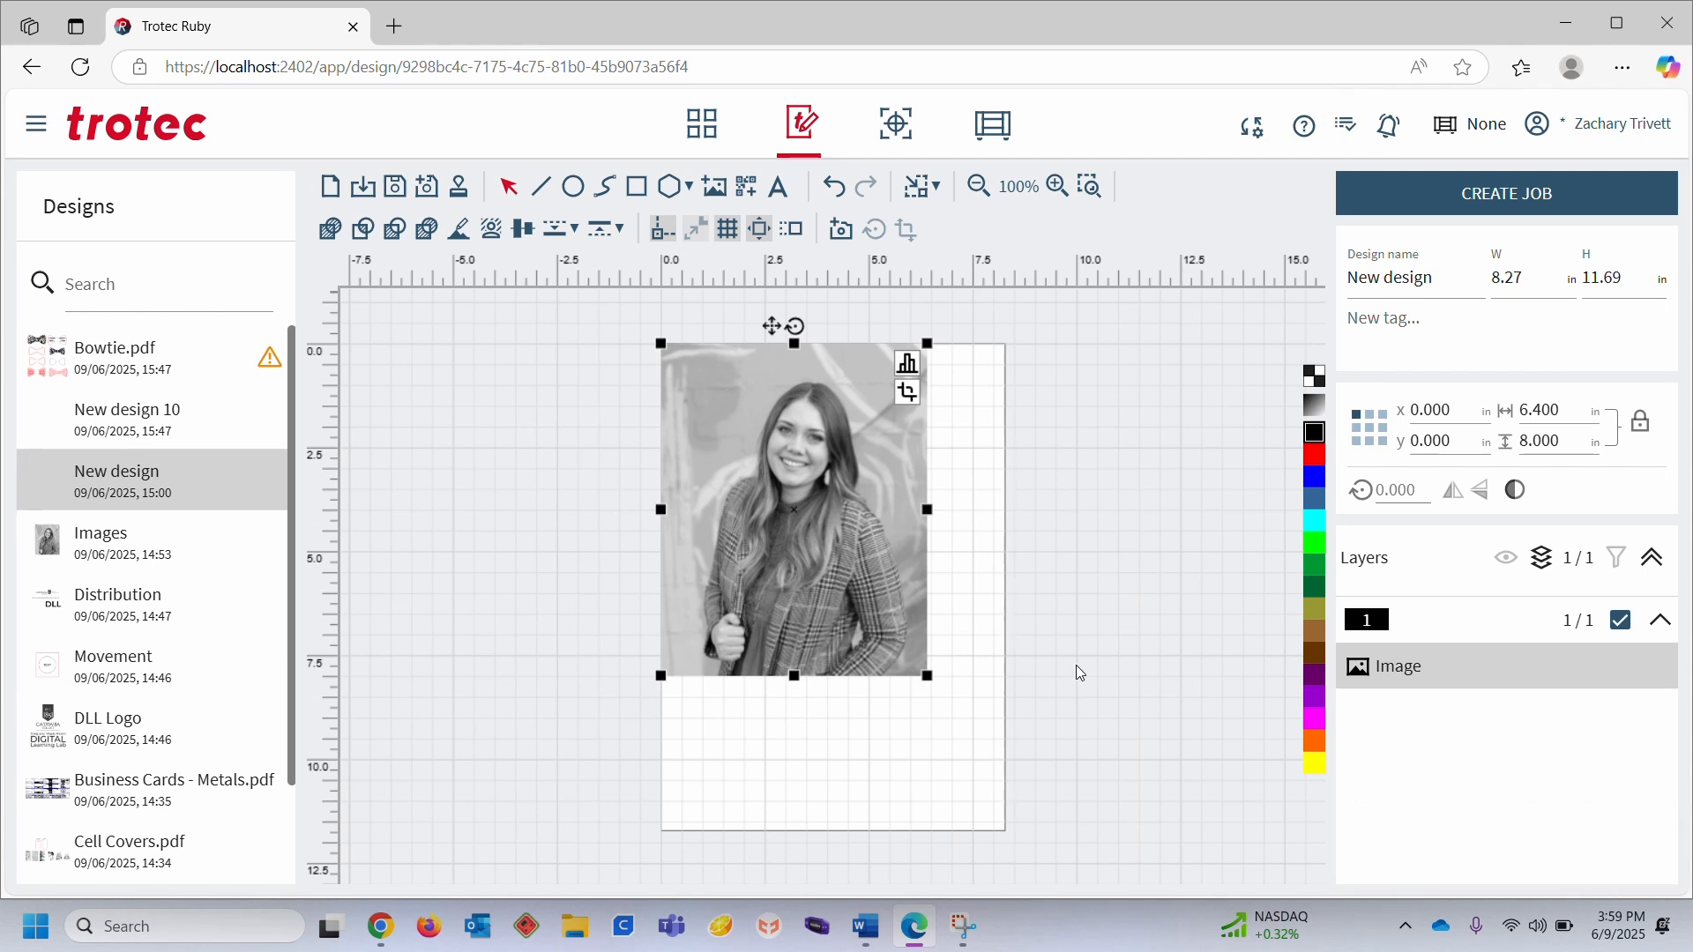
# - Open the inserted image's tonal adjustment and add five control points along the diagonal curve
pyautogui.click(908, 365)
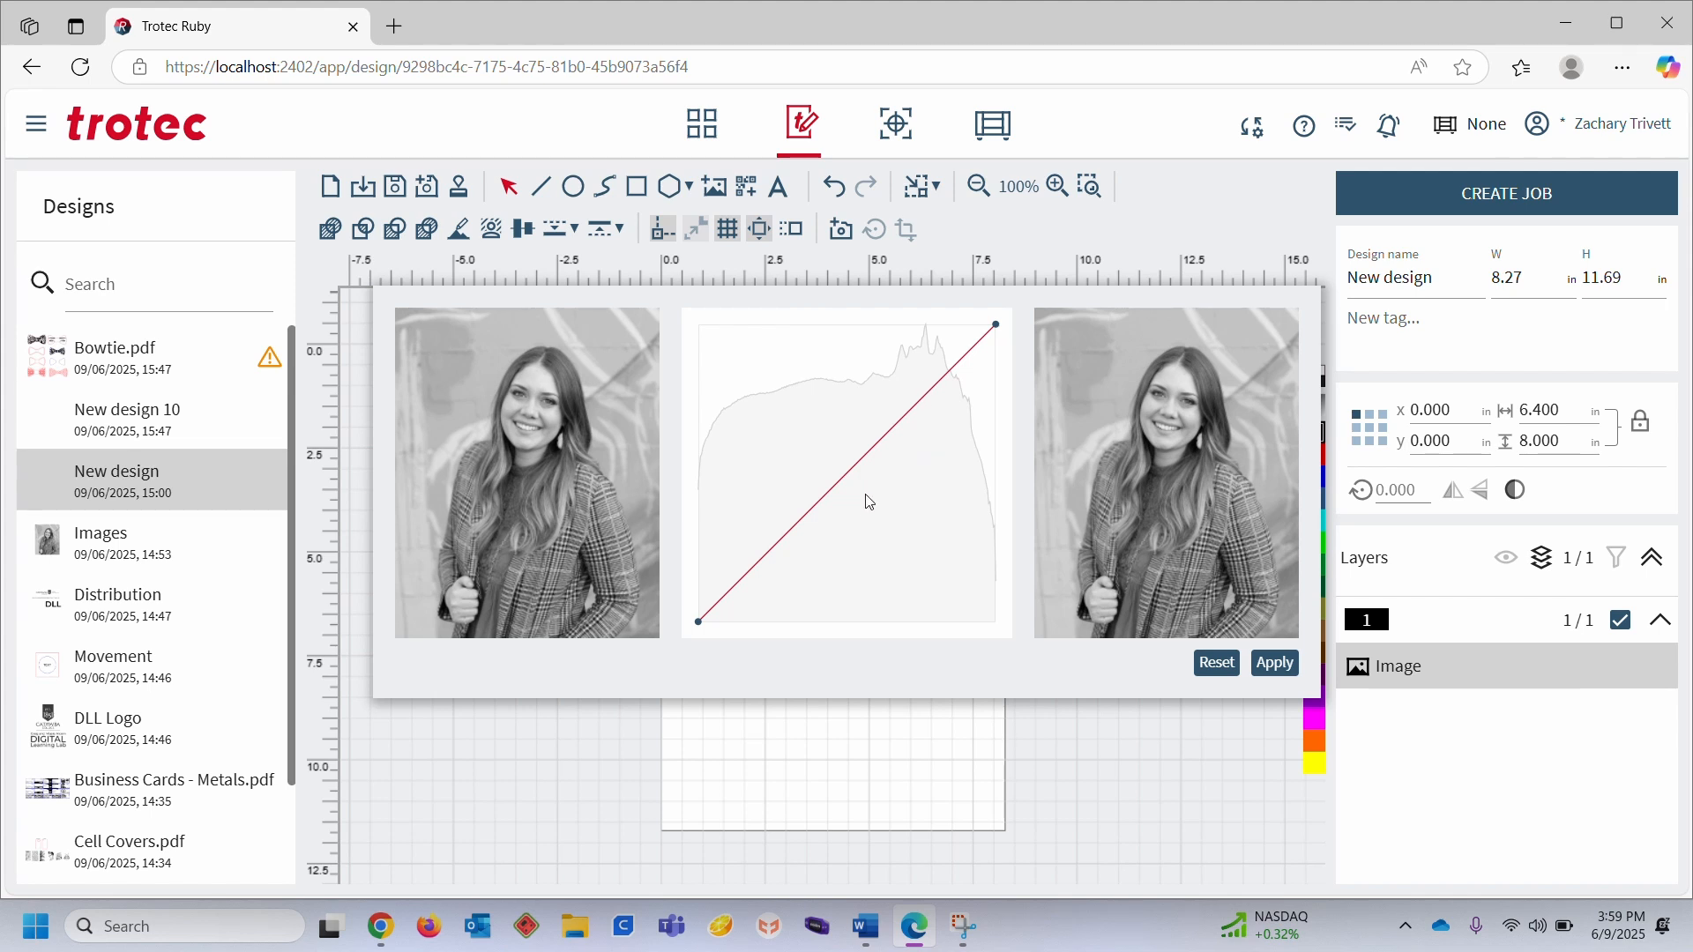
pyautogui.click(757, 562)
pyautogui.click(790, 526)
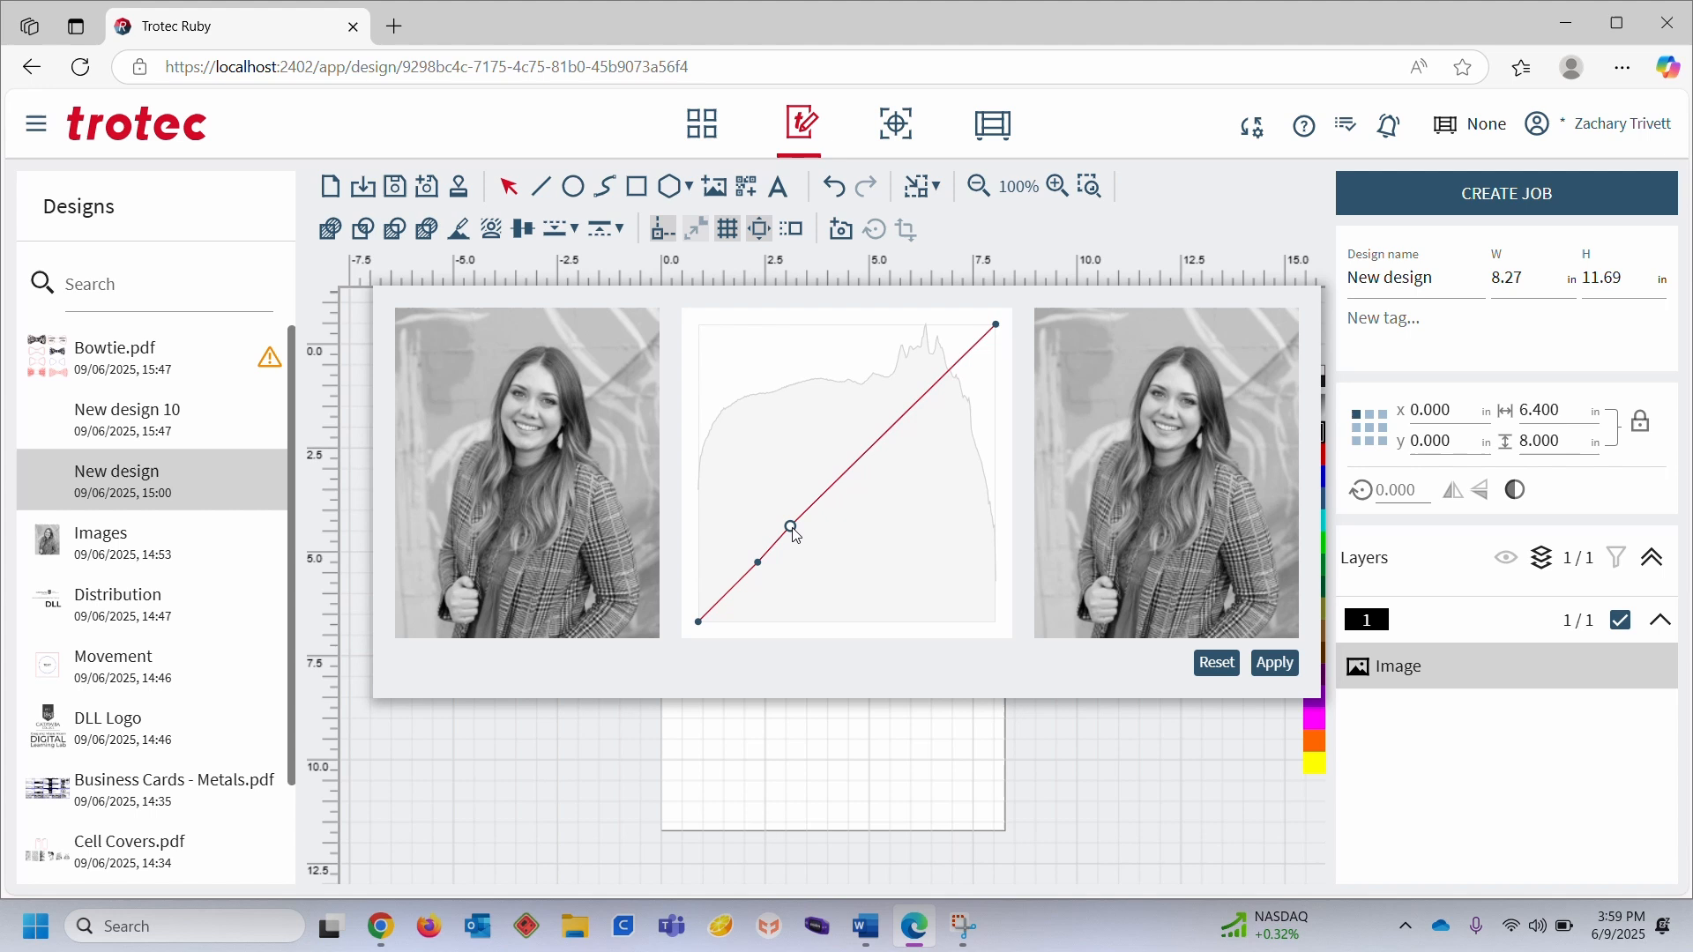
pyautogui.click(838, 492)
pyautogui.click(864, 461)
pyautogui.click(889, 434)
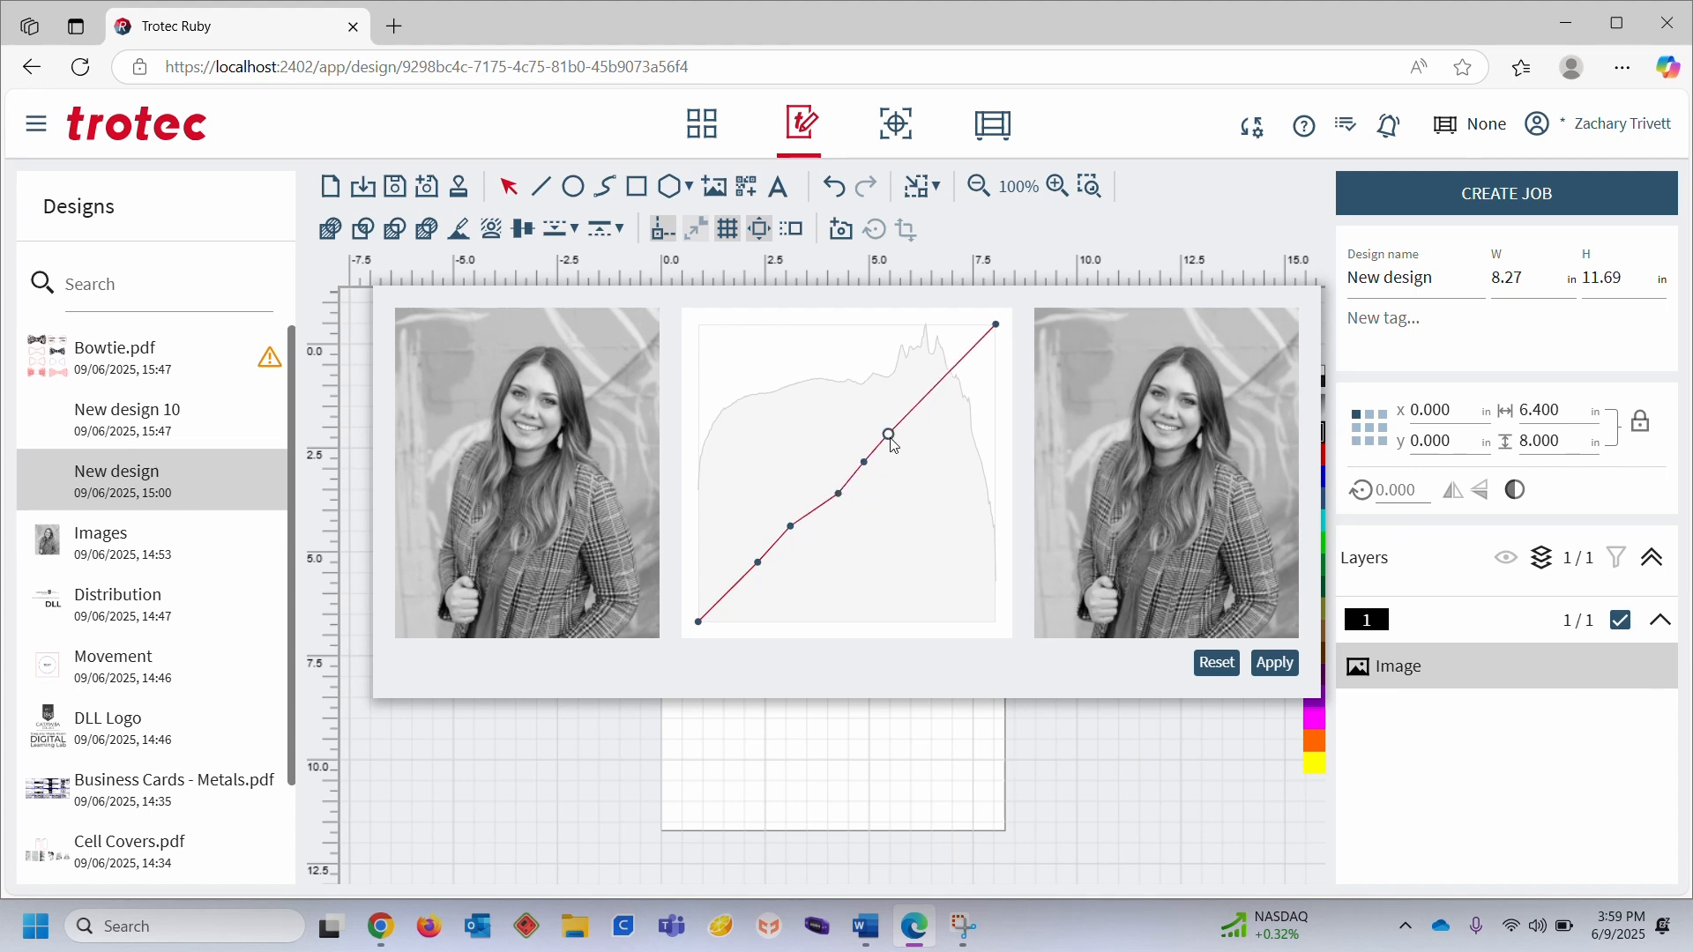
# - Try altering the image's tones by moving several of the curve's control points, and reset the curve
pyautogui.moveTo(890, 436); pyautogui.dragTo(882, 392)
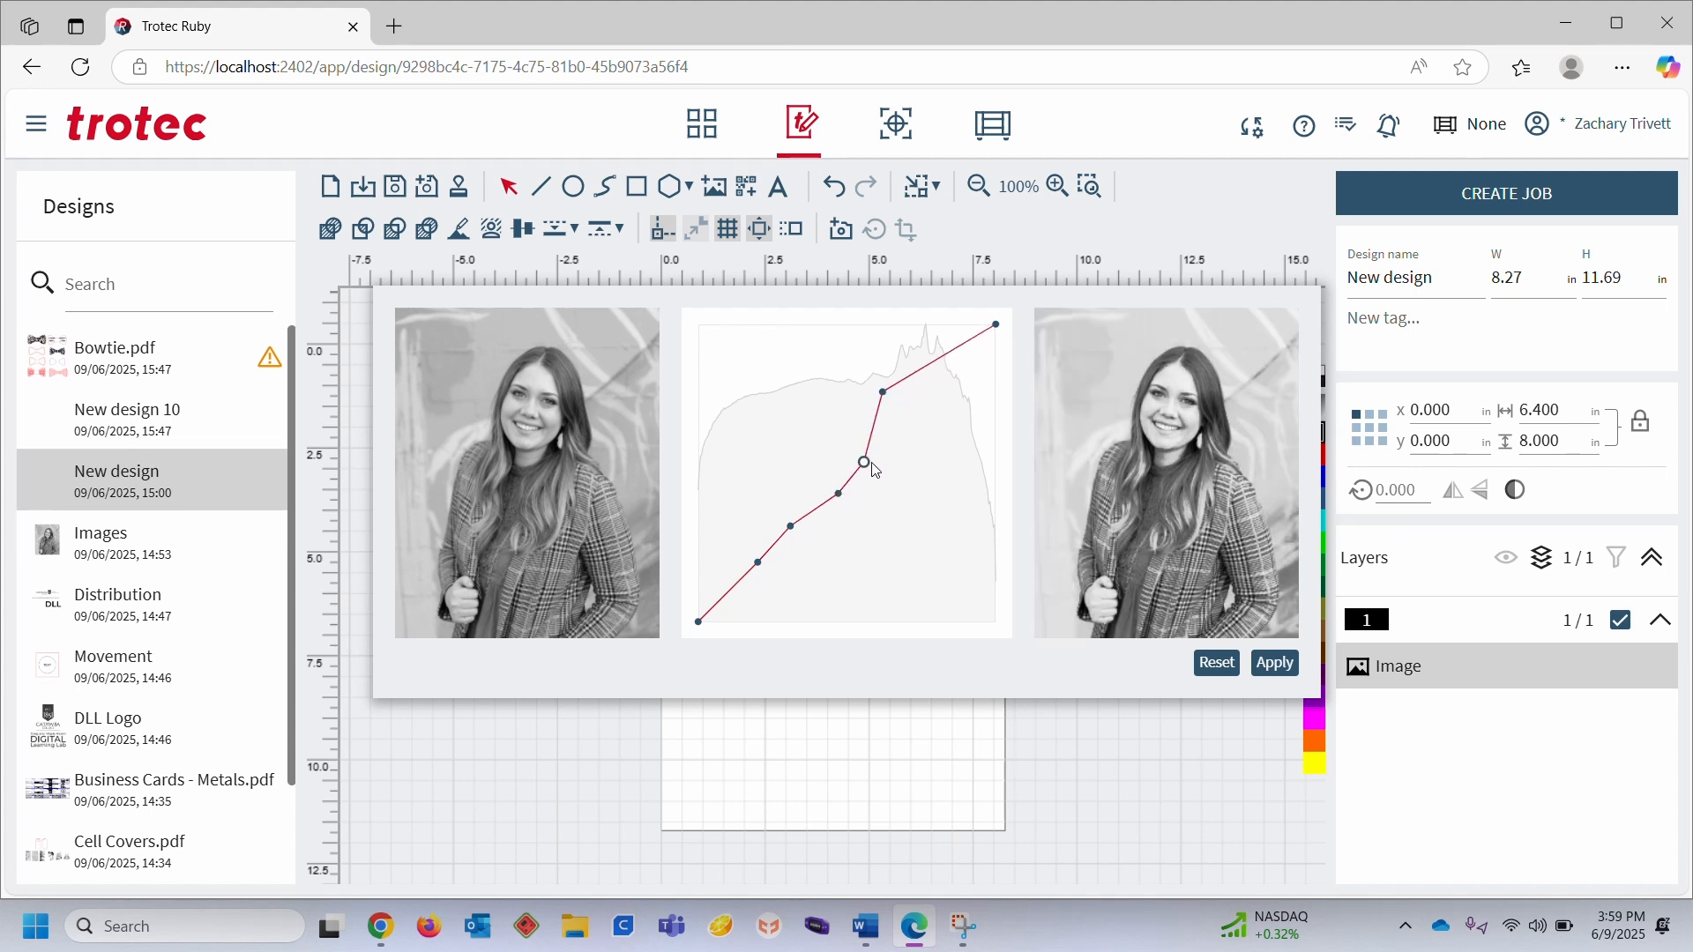
pyautogui.moveTo(872, 465); pyautogui.dragTo(772, 459)
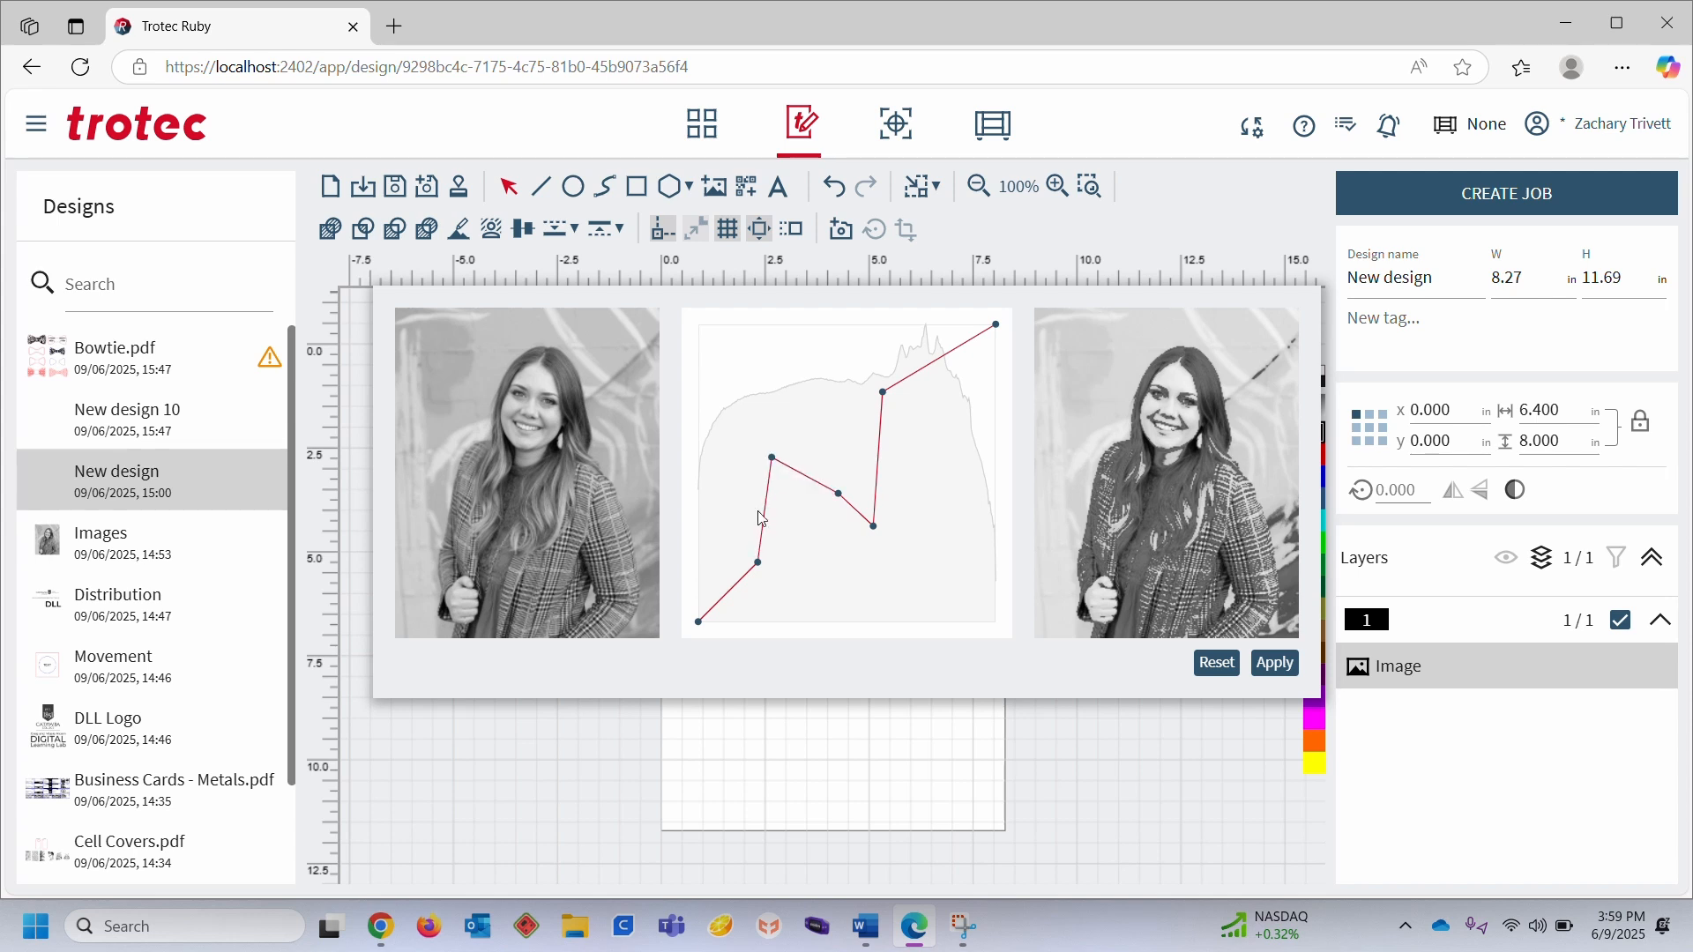
pyautogui.moveTo(758, 562); pyautogui.dragTo(742, 527)
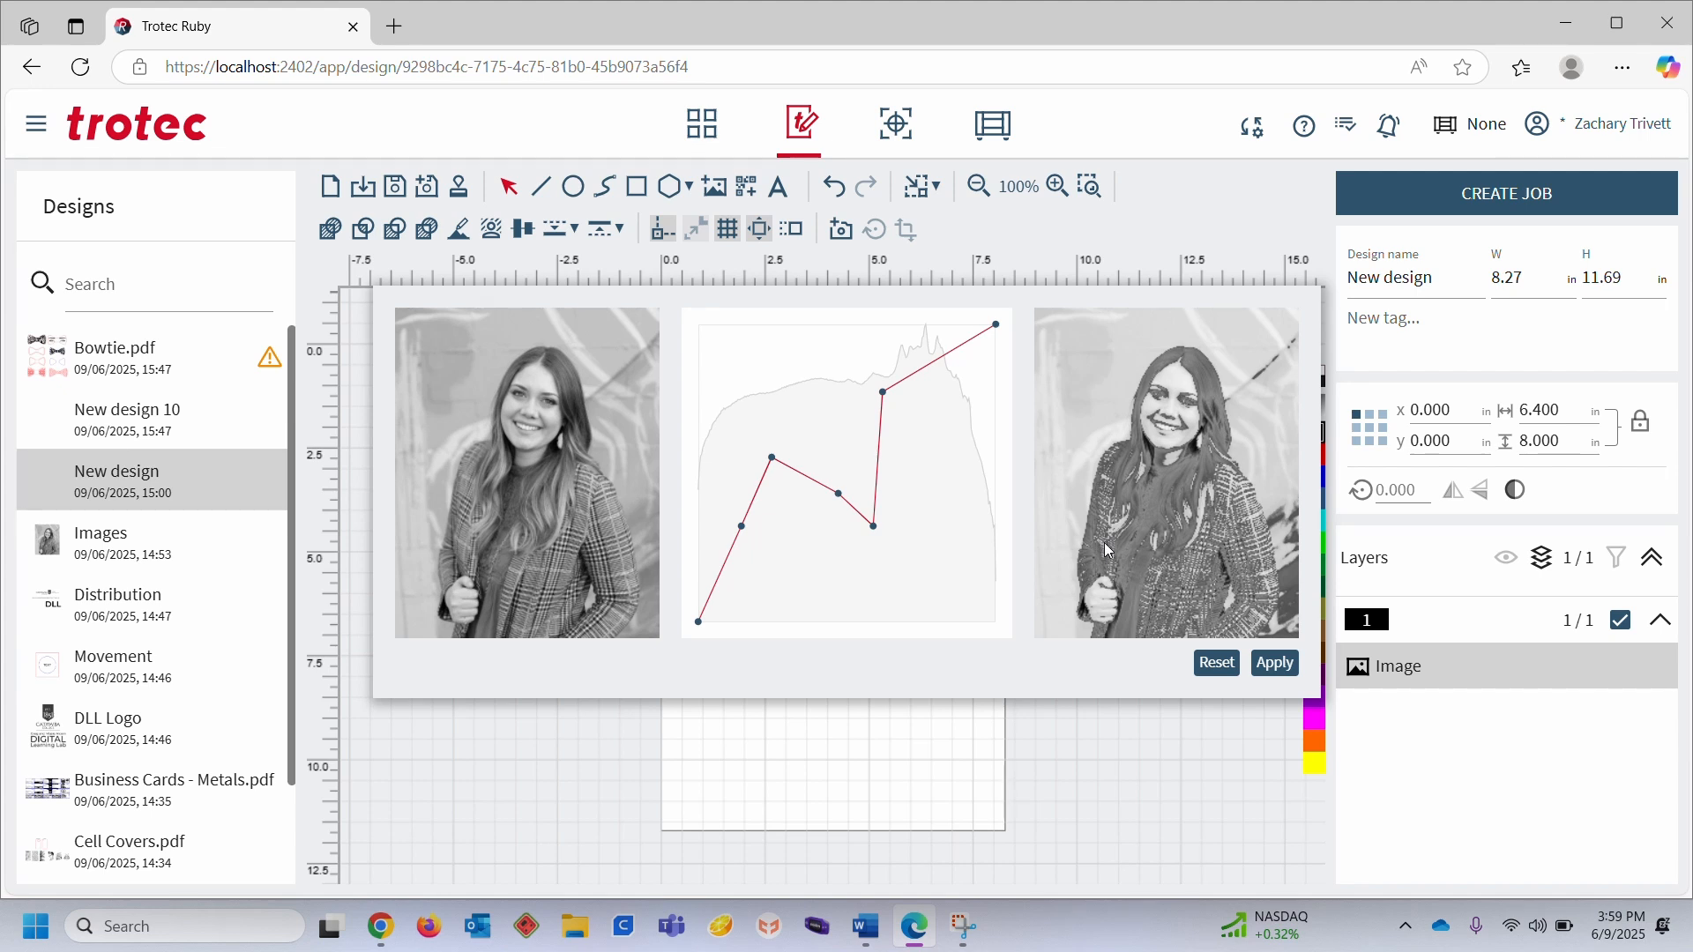
pyautogui.click(1217, 663)
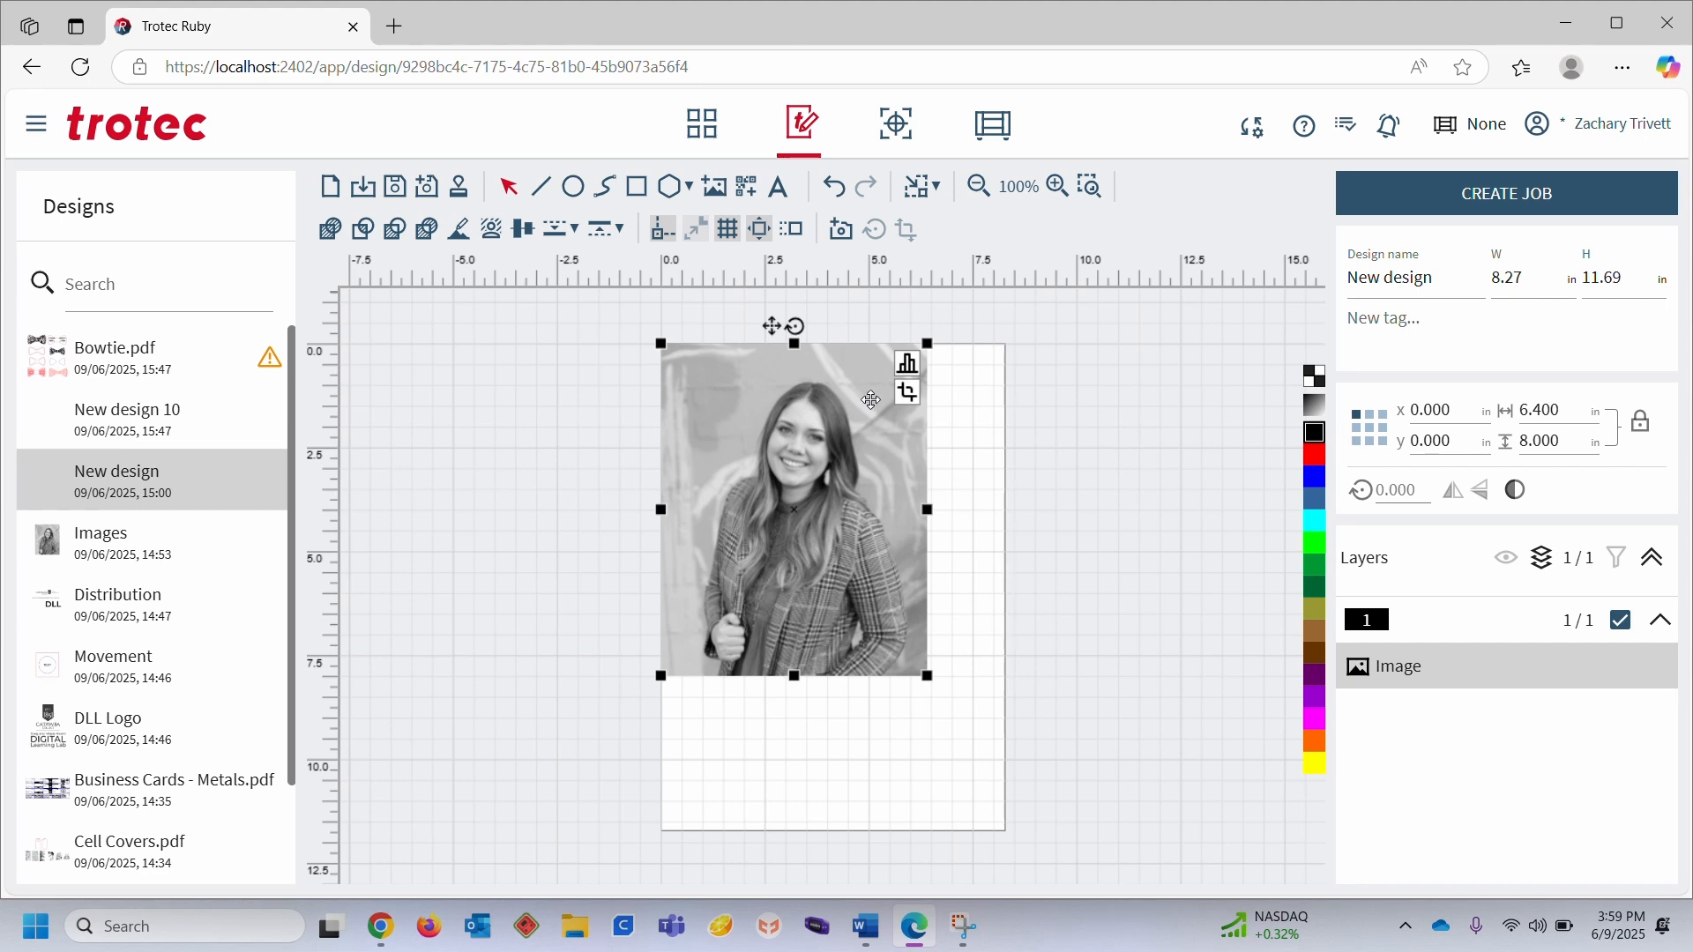
# - Crop the image by cutting roughly a quarter off its lower edge and a quarter off its left side
pyautogui.click(908, 392)
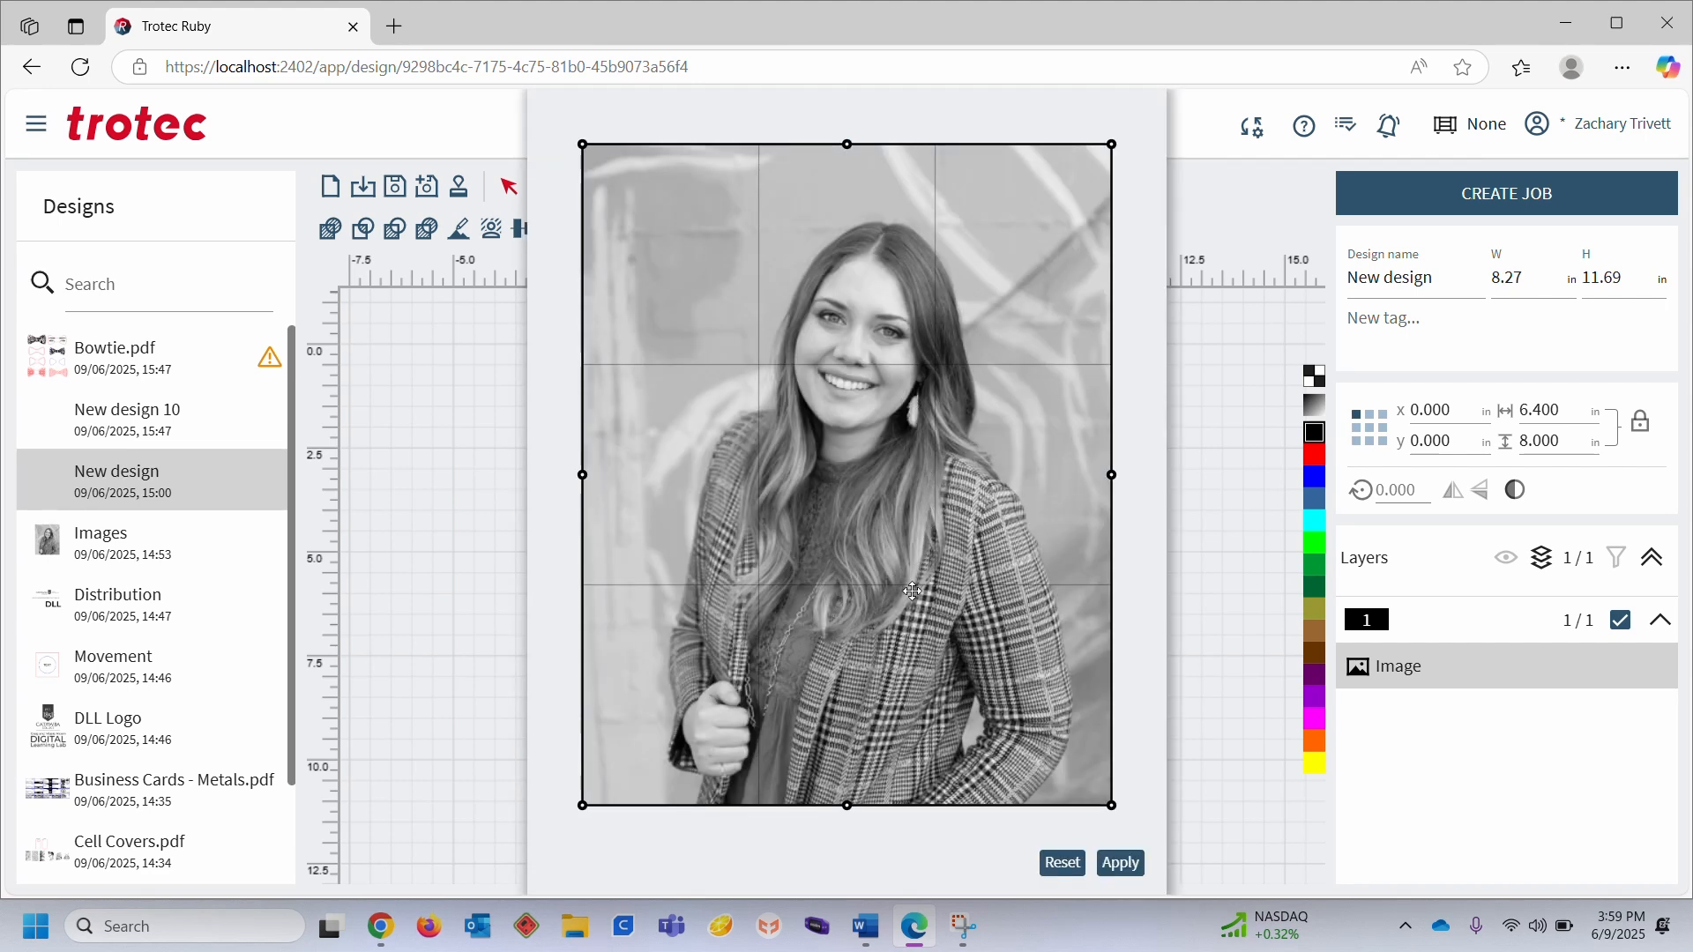
pyautogui.moveTo(847, 805); pyautogui.dragTo(856, 635)
pyautogui.moveTo(580, 388); pyautogui.dragTo(704, 388)
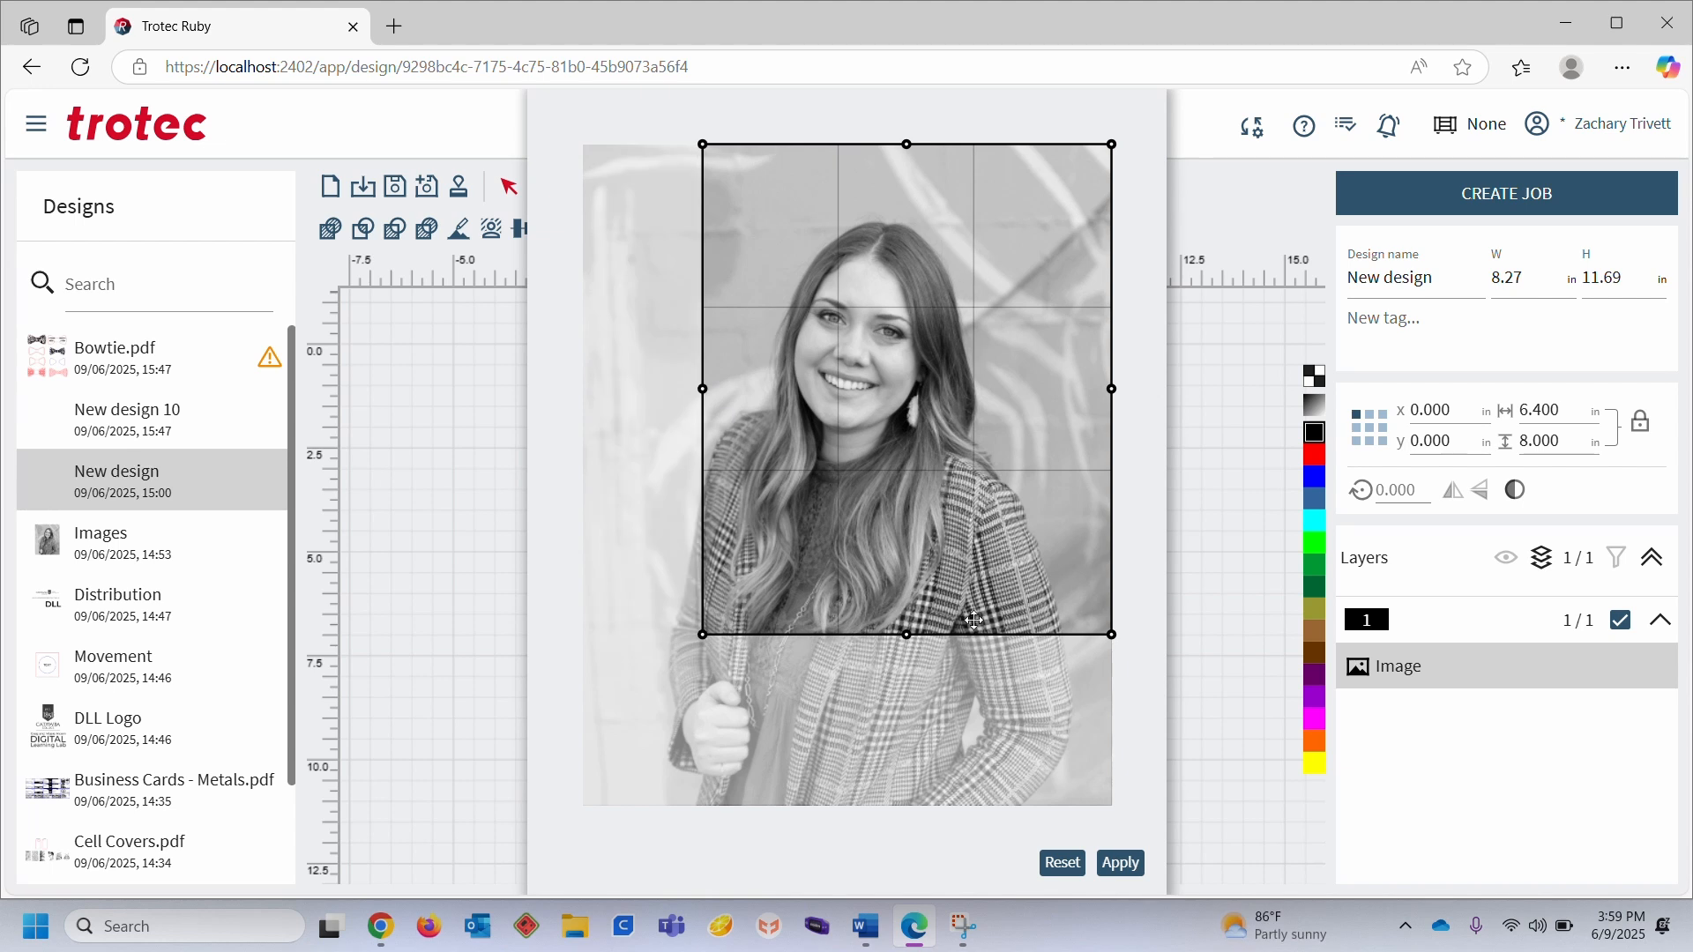
pyautogui.click(1130, 866)
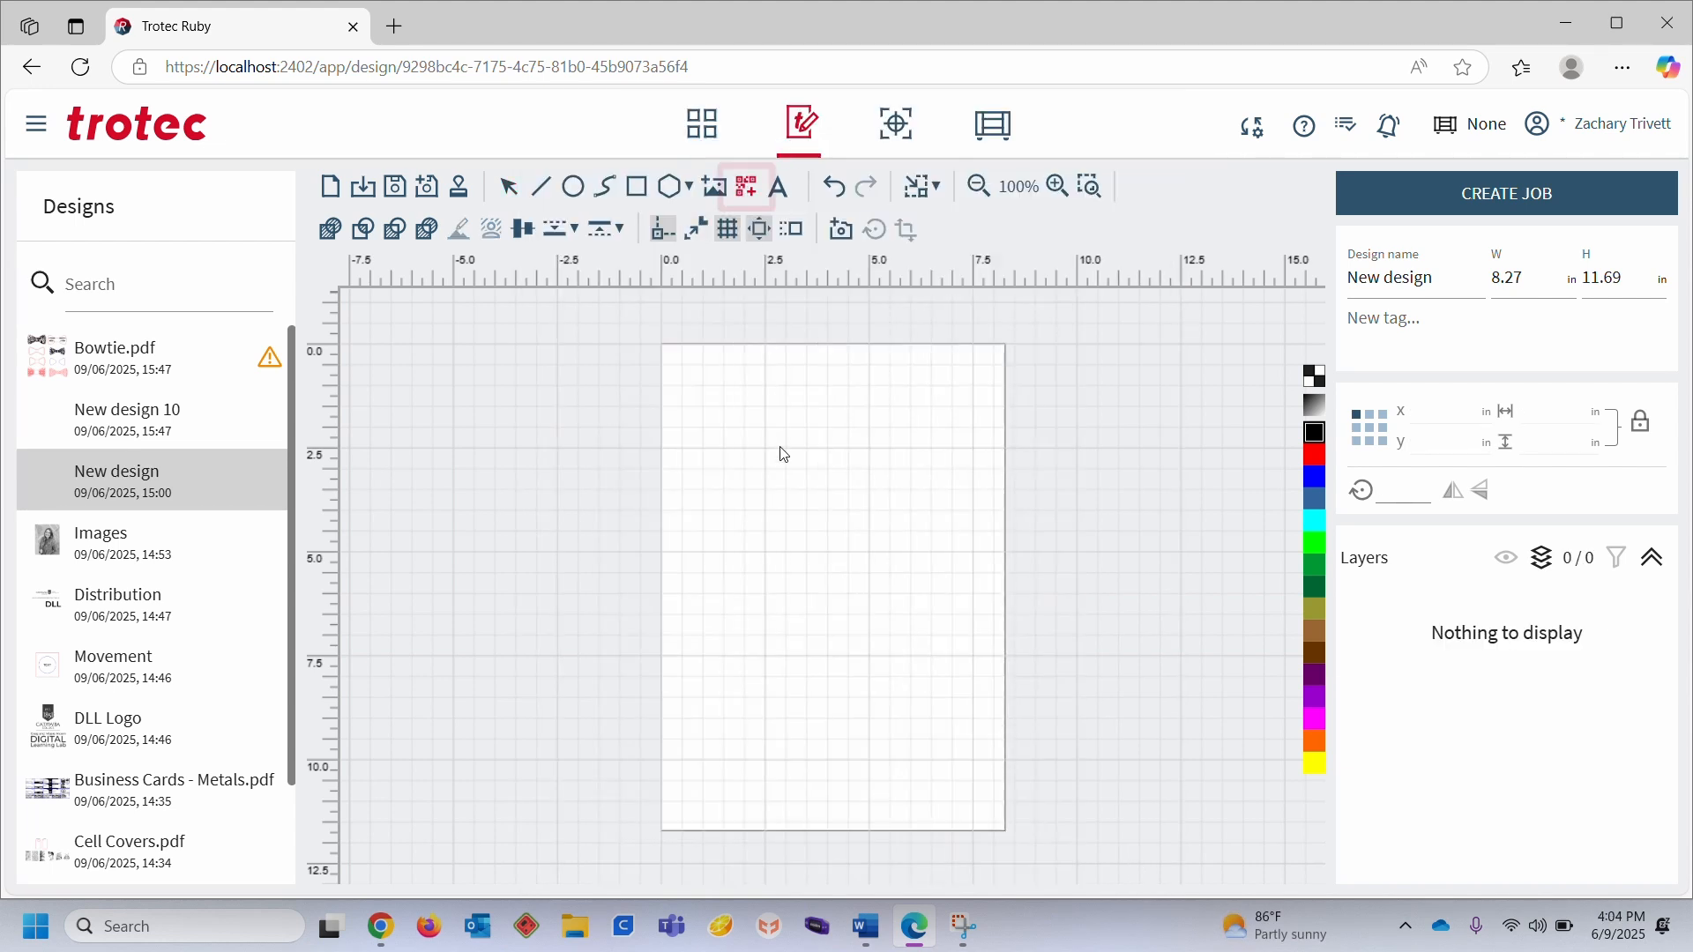
pyautogui.moveTo(724, 449); pyautogui.dragTo(862, 556)
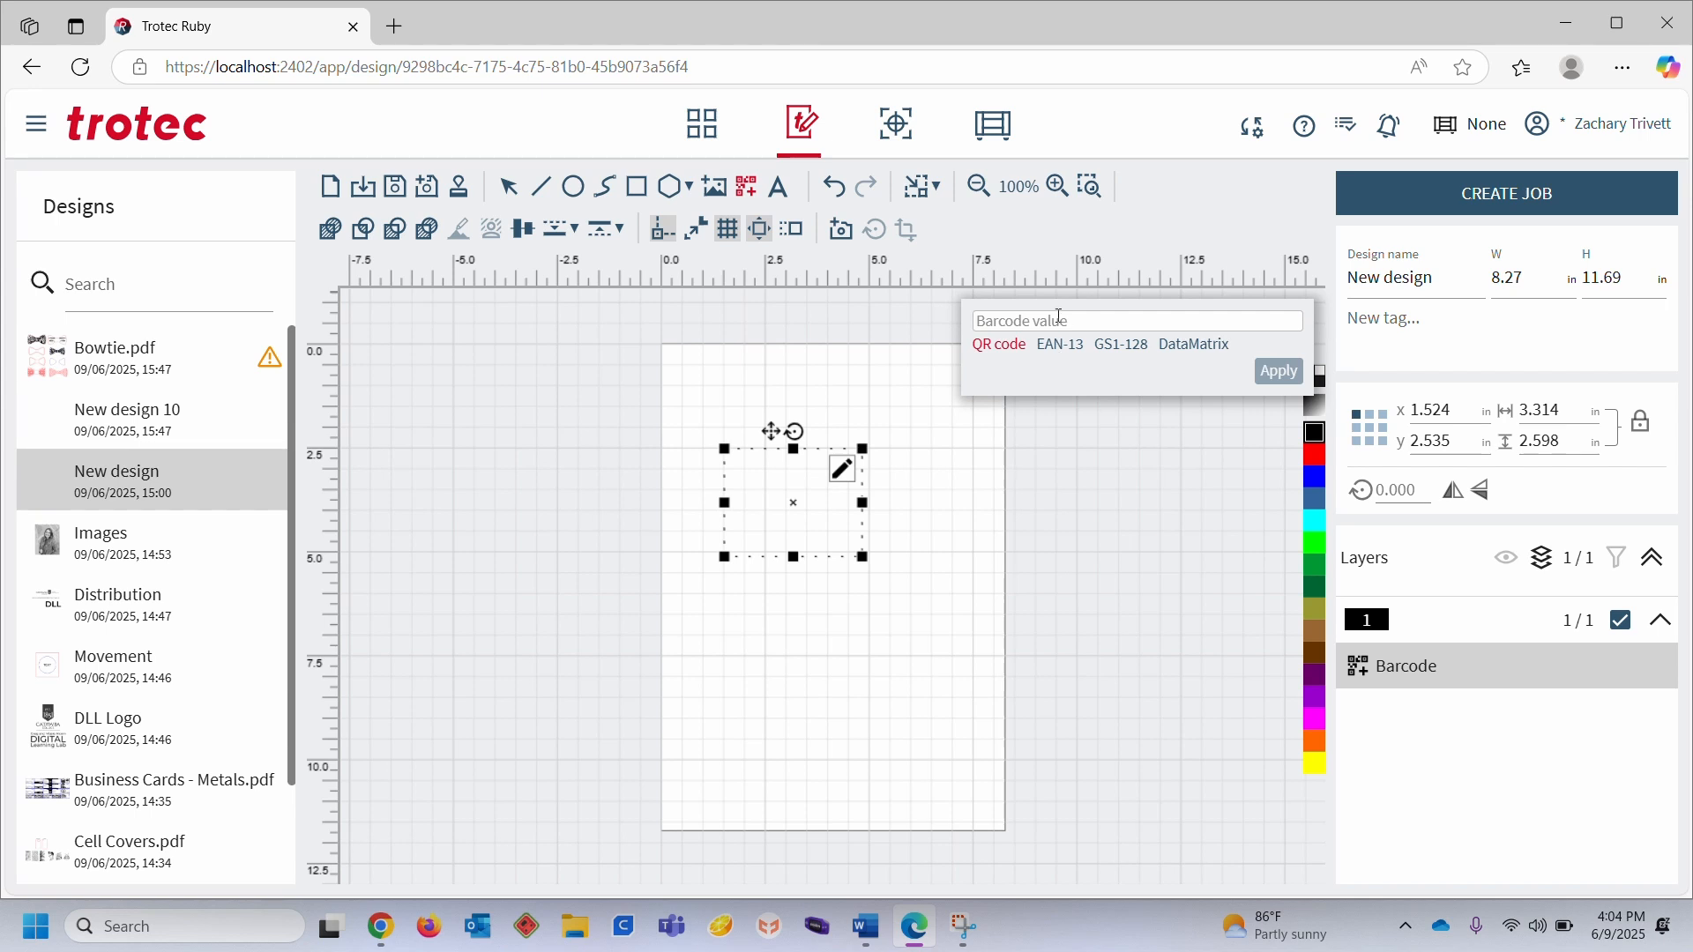
pyautogui.write('https://catawba.edu/library/digital-learning-lab/')
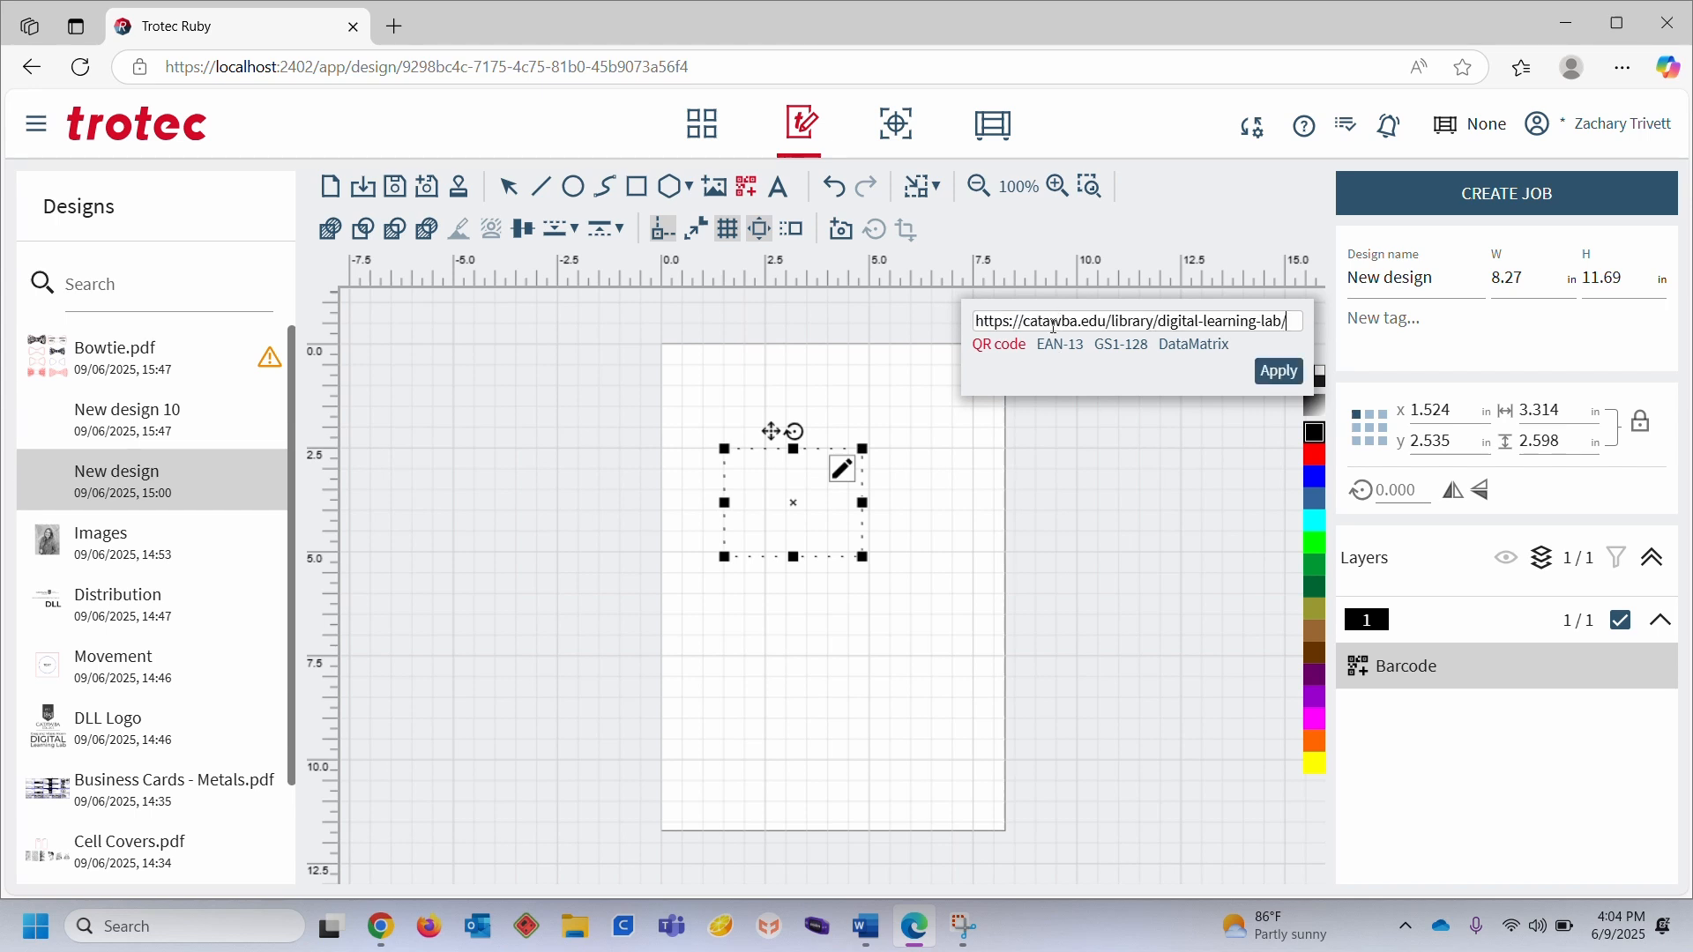
pyautogui.click(1276, 371)
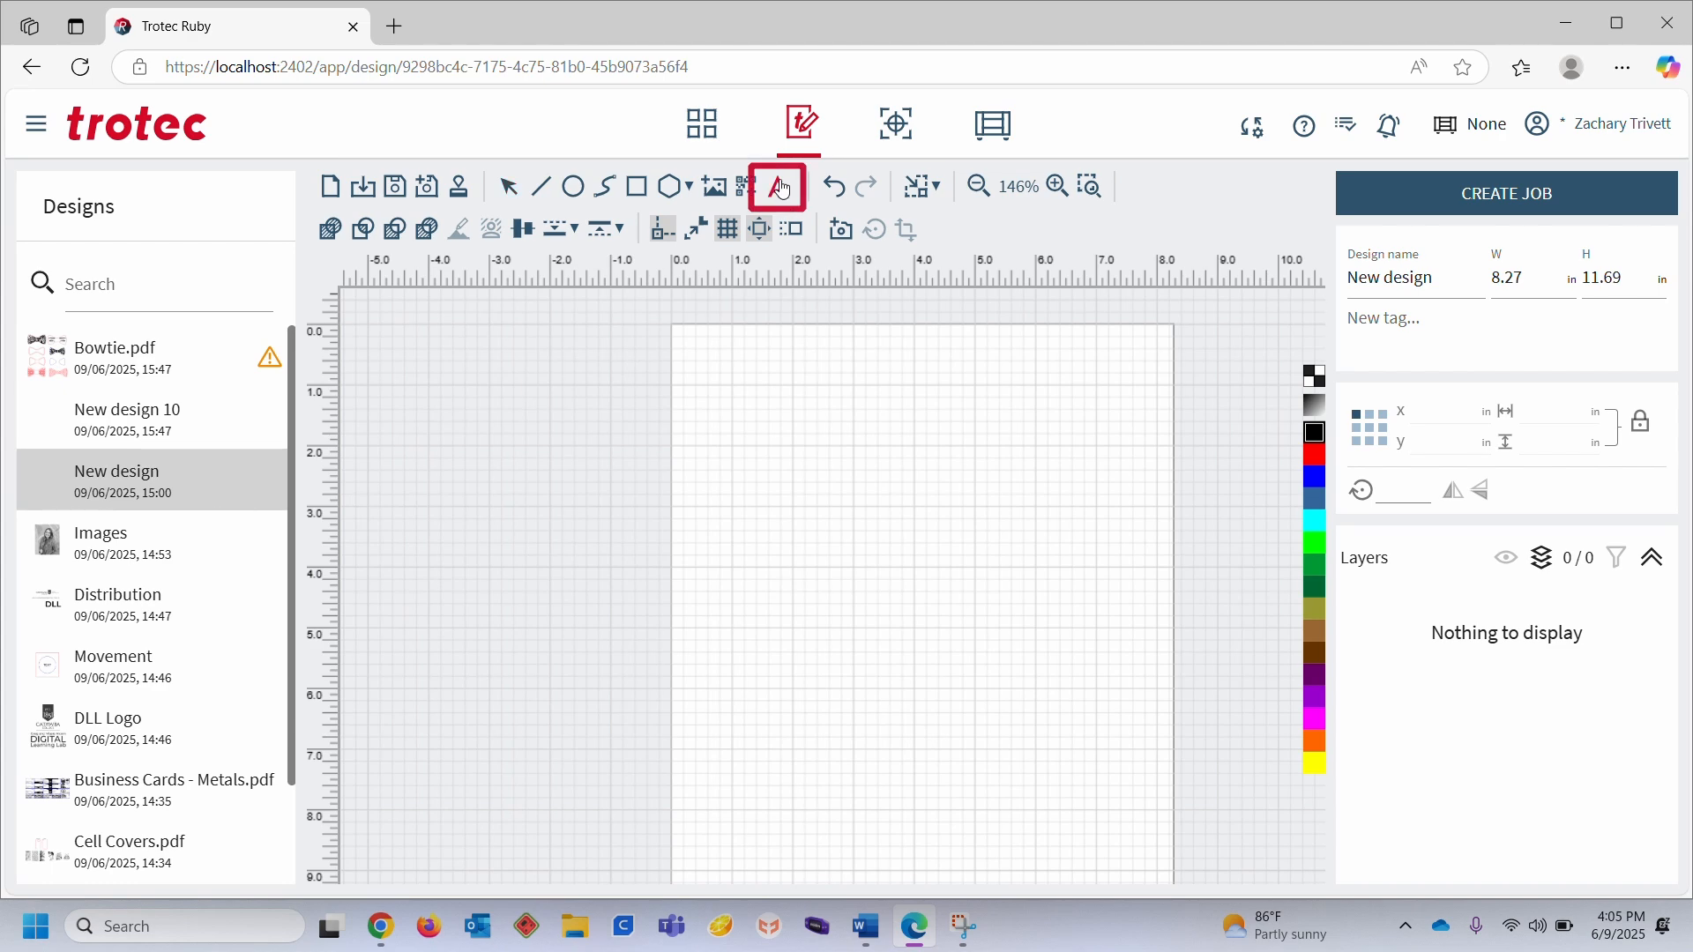
# - Add the text DLL to the upper middle of the page
pyautogui.click(778, 187)
pyautogui.click(831, 536)
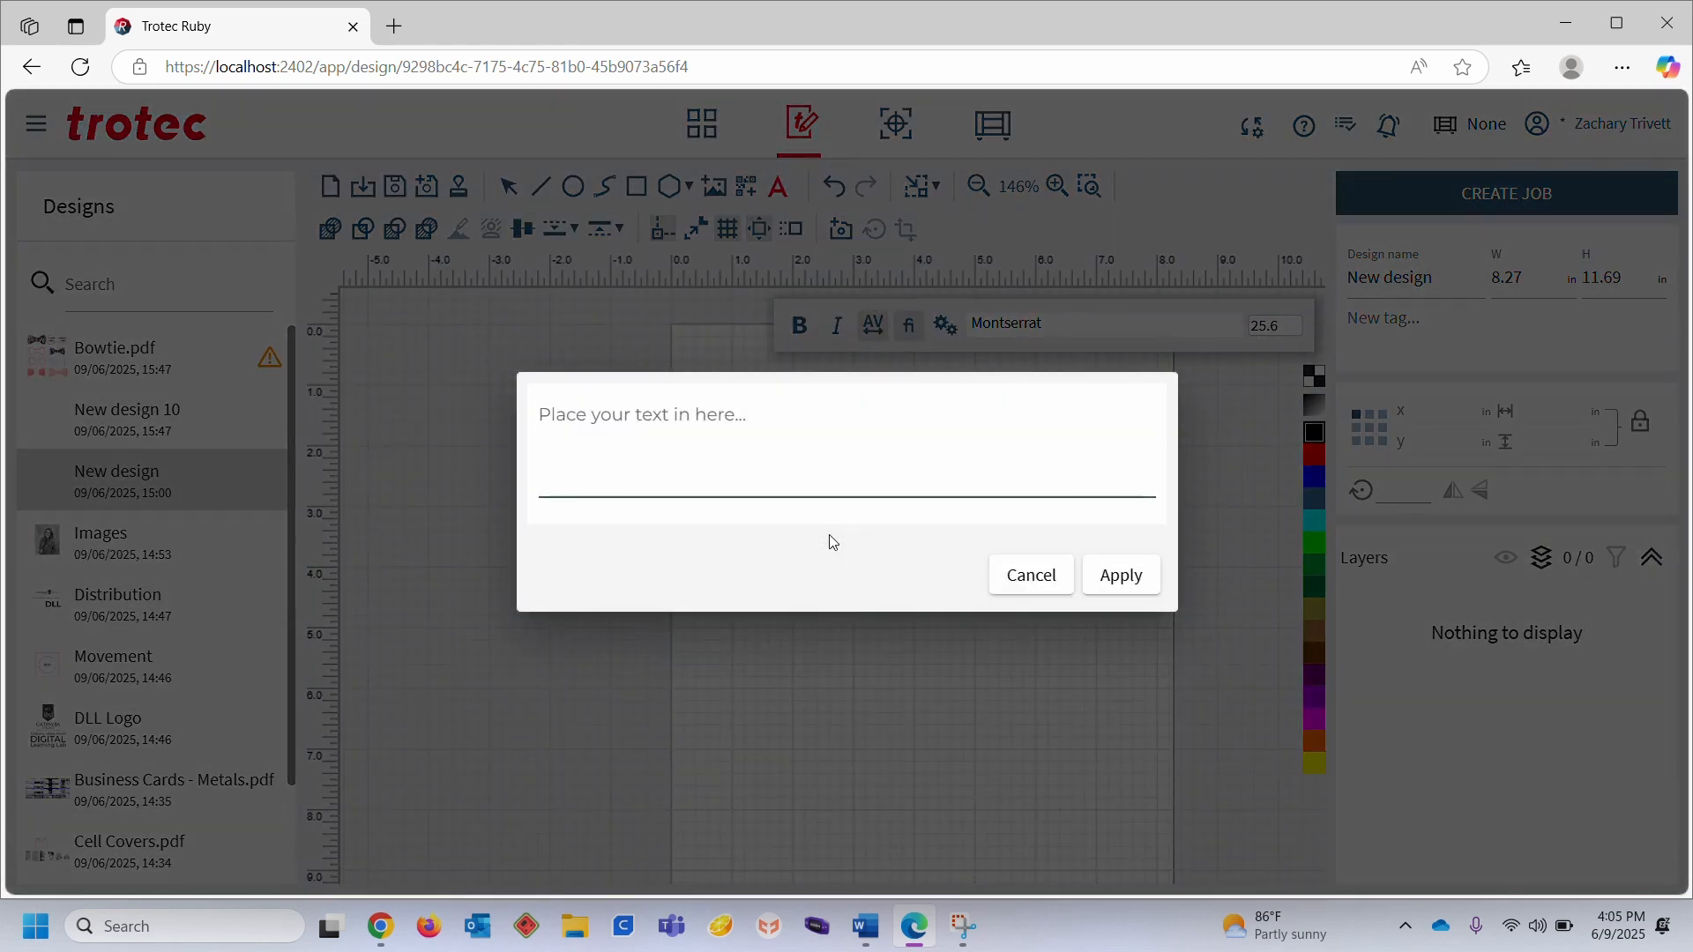
pyautogui.write('DLL')
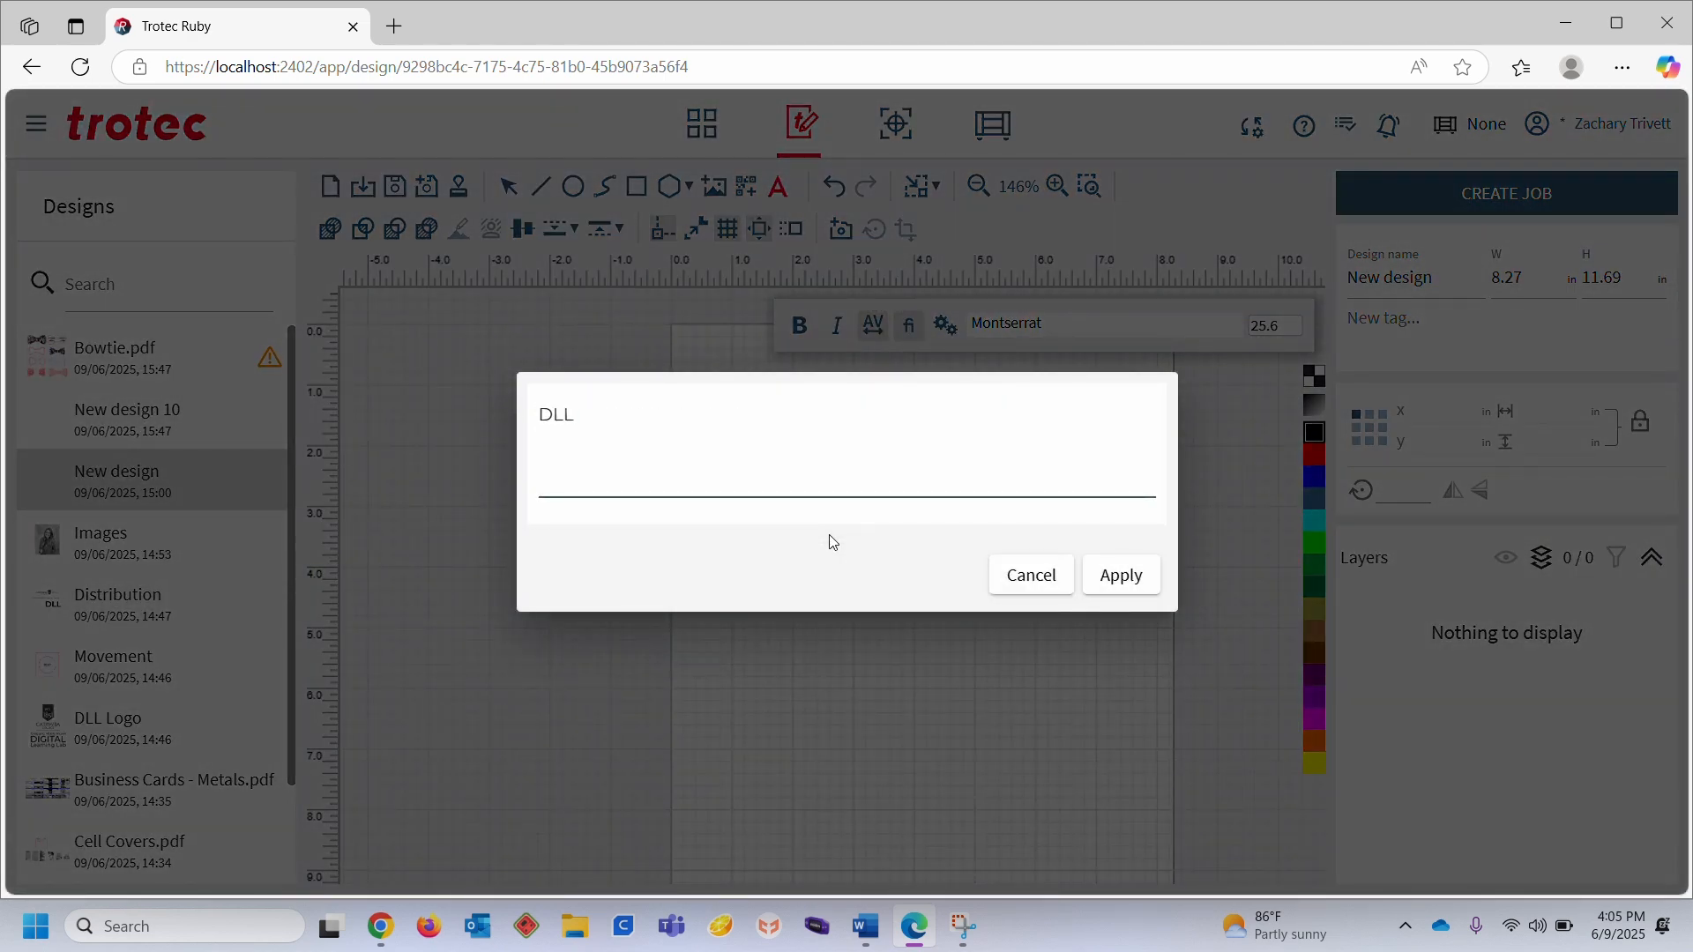
pyautogui.click(1116, 582)
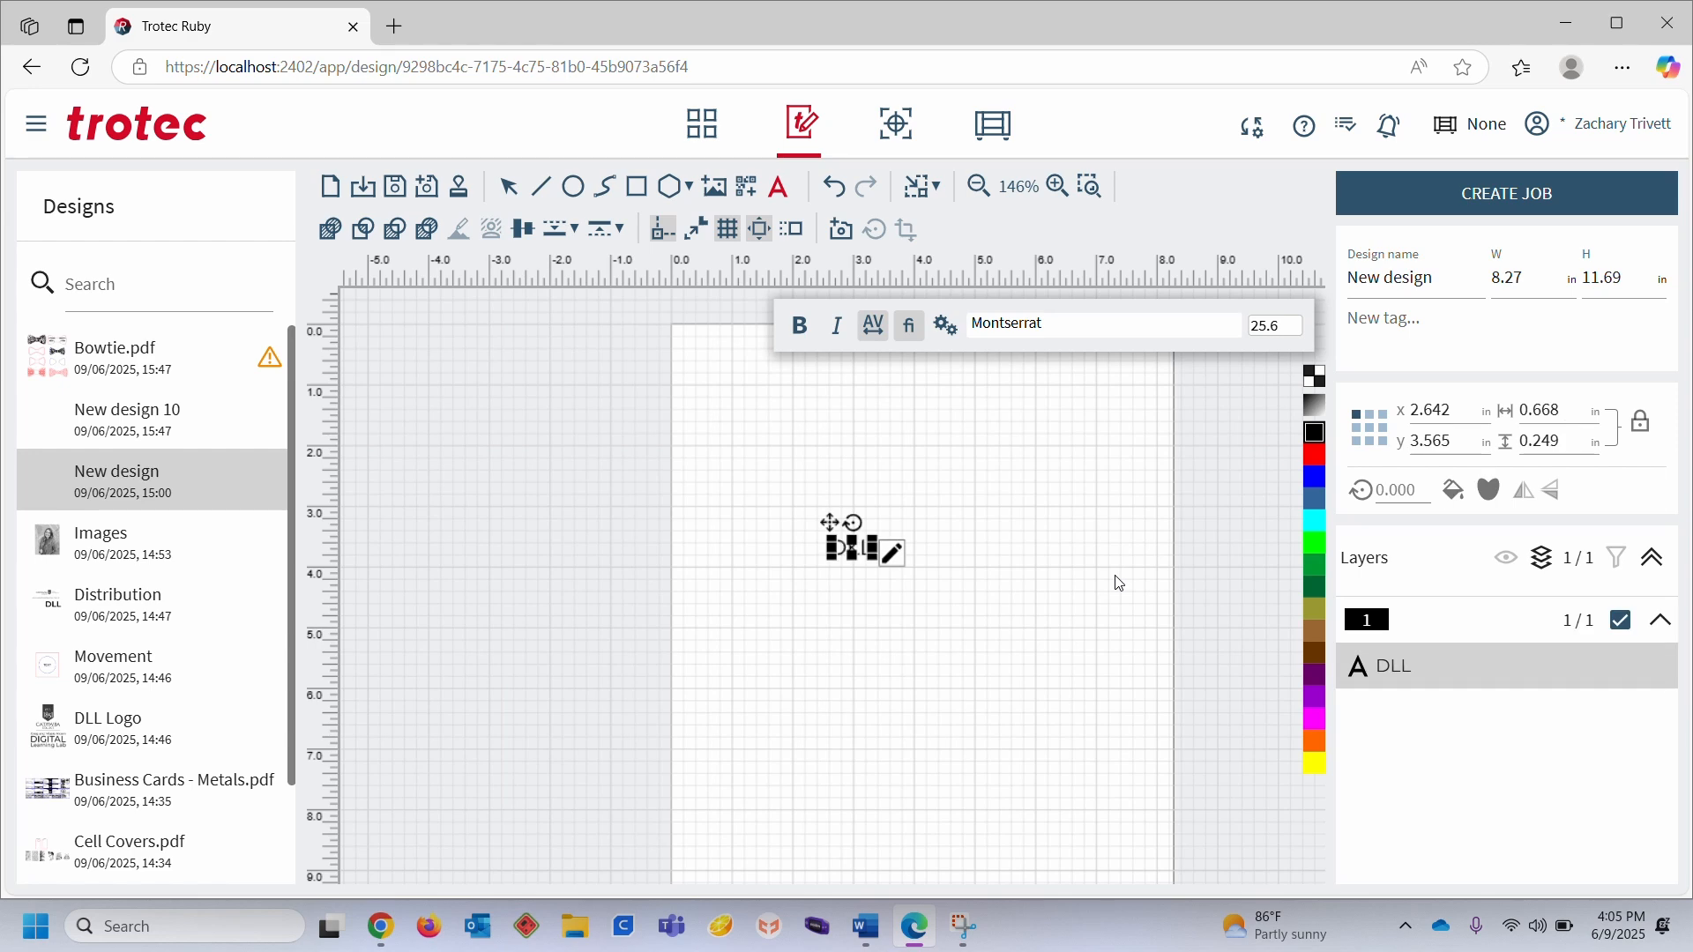
# - Enlarge the DLL text to about 3.51 in wide and 1.31 in high, and set its font size to 50
pyautogui.scroll(5, 883, 585)
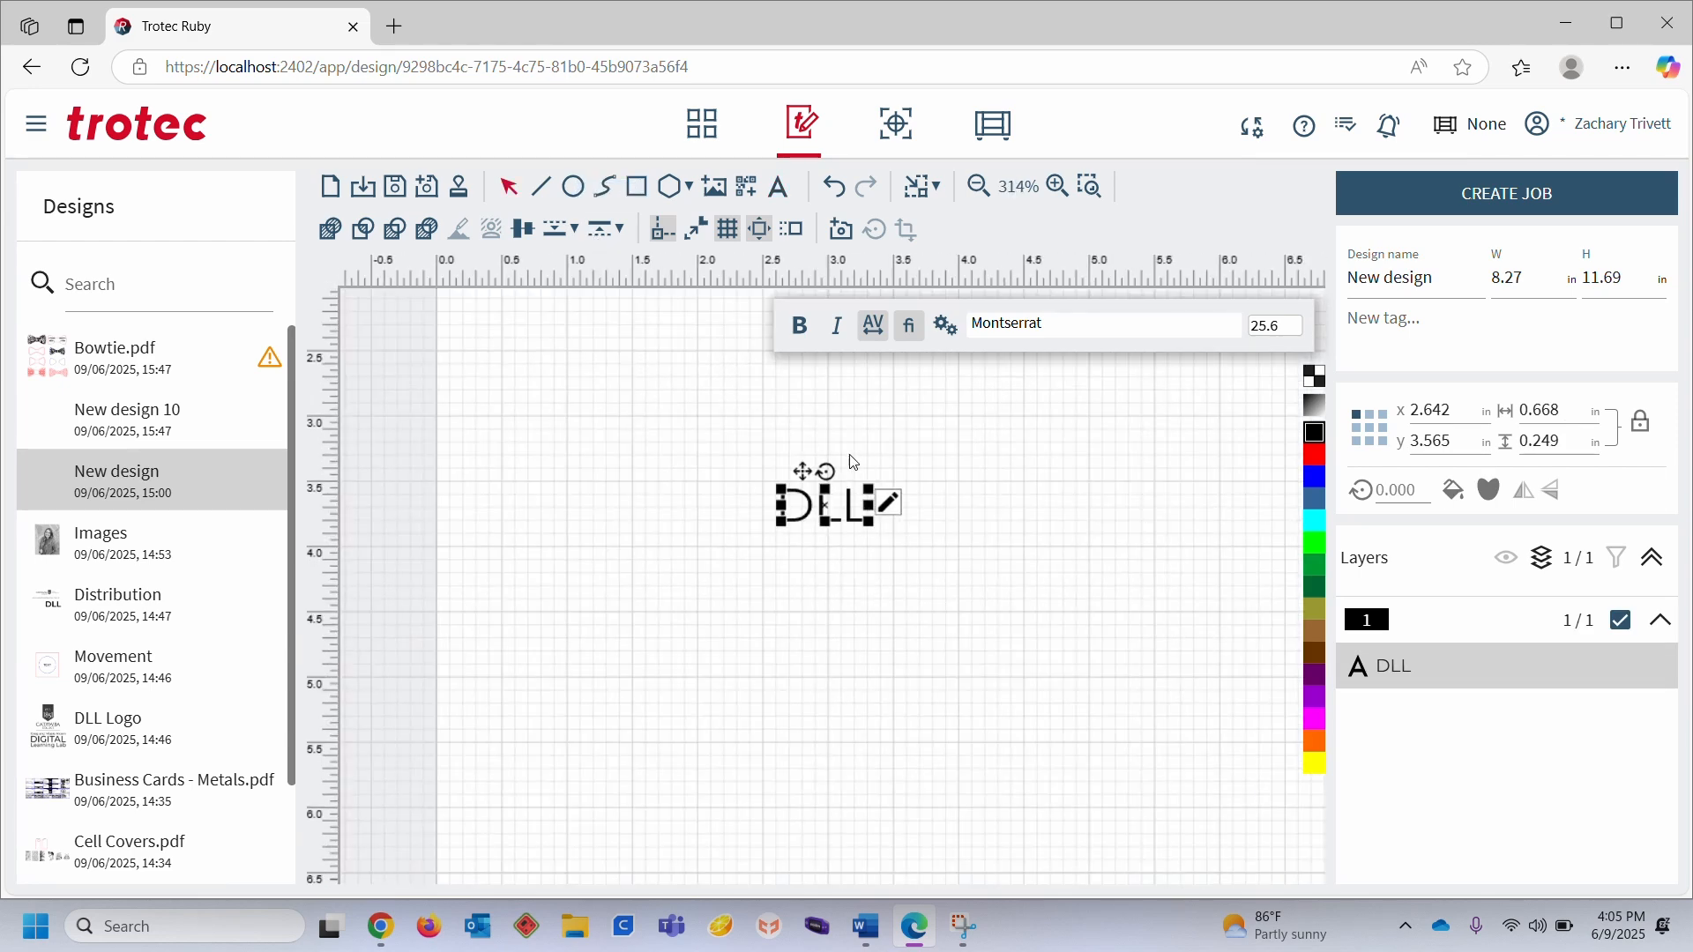
pyautogui.moveTo(869, 521); pyautogui.dragTo(1244, 769)
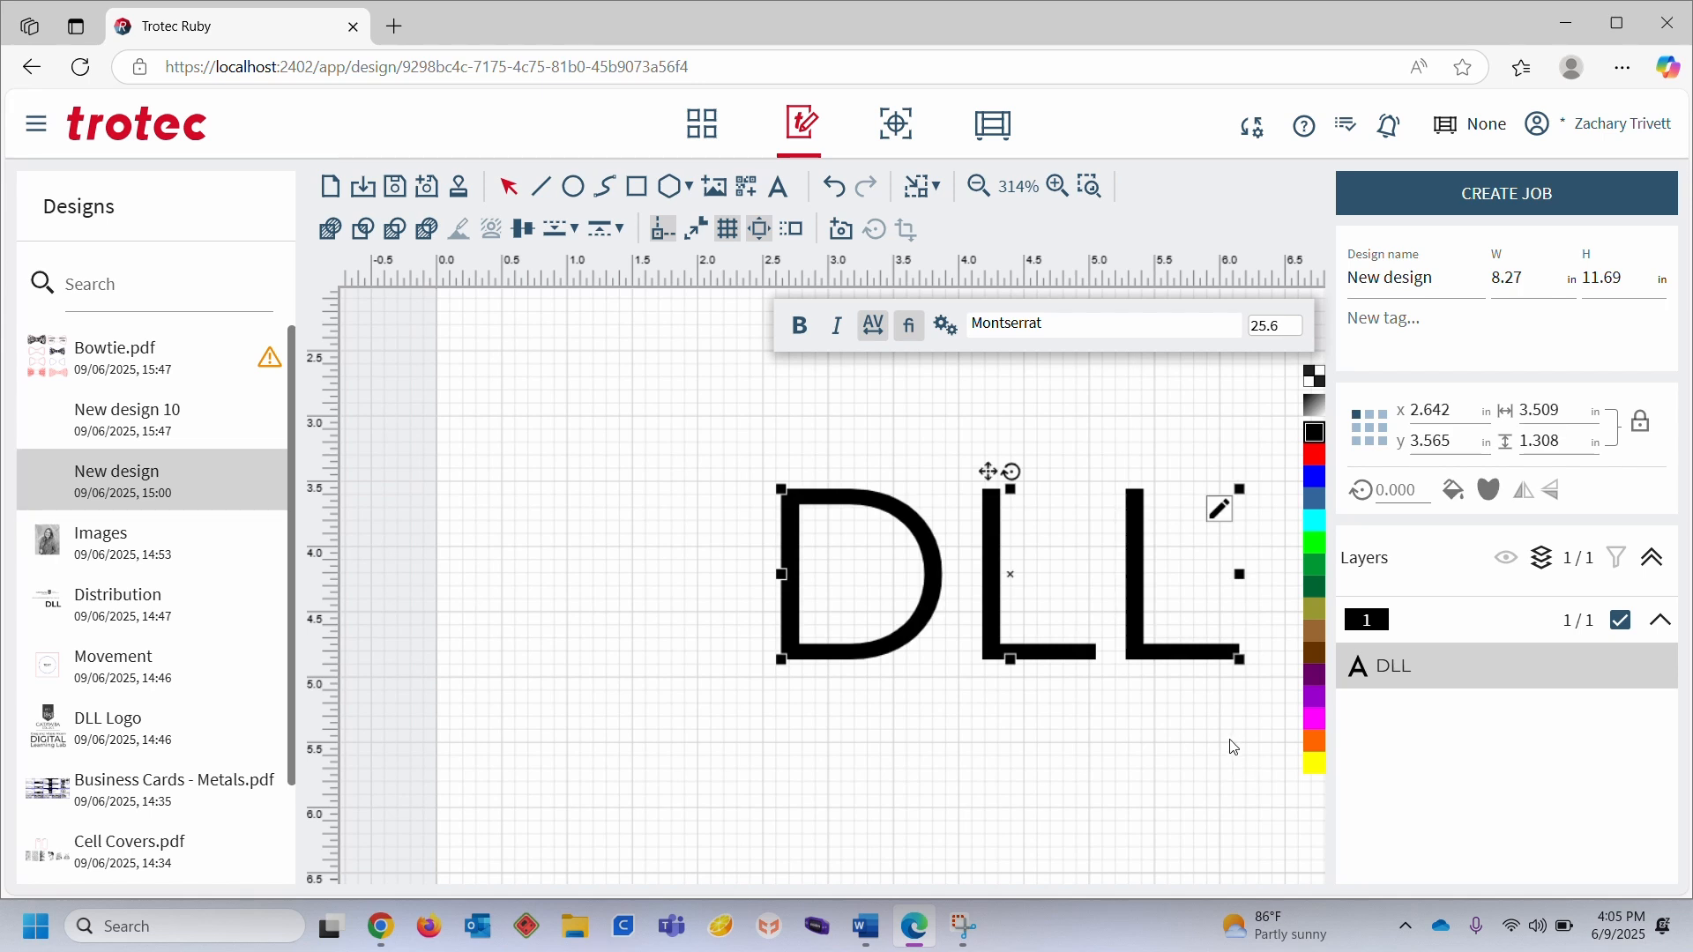
pyautogui.doubleClick(1259, 325)
pyautogui.write('5')
pyautogui.press('Return')
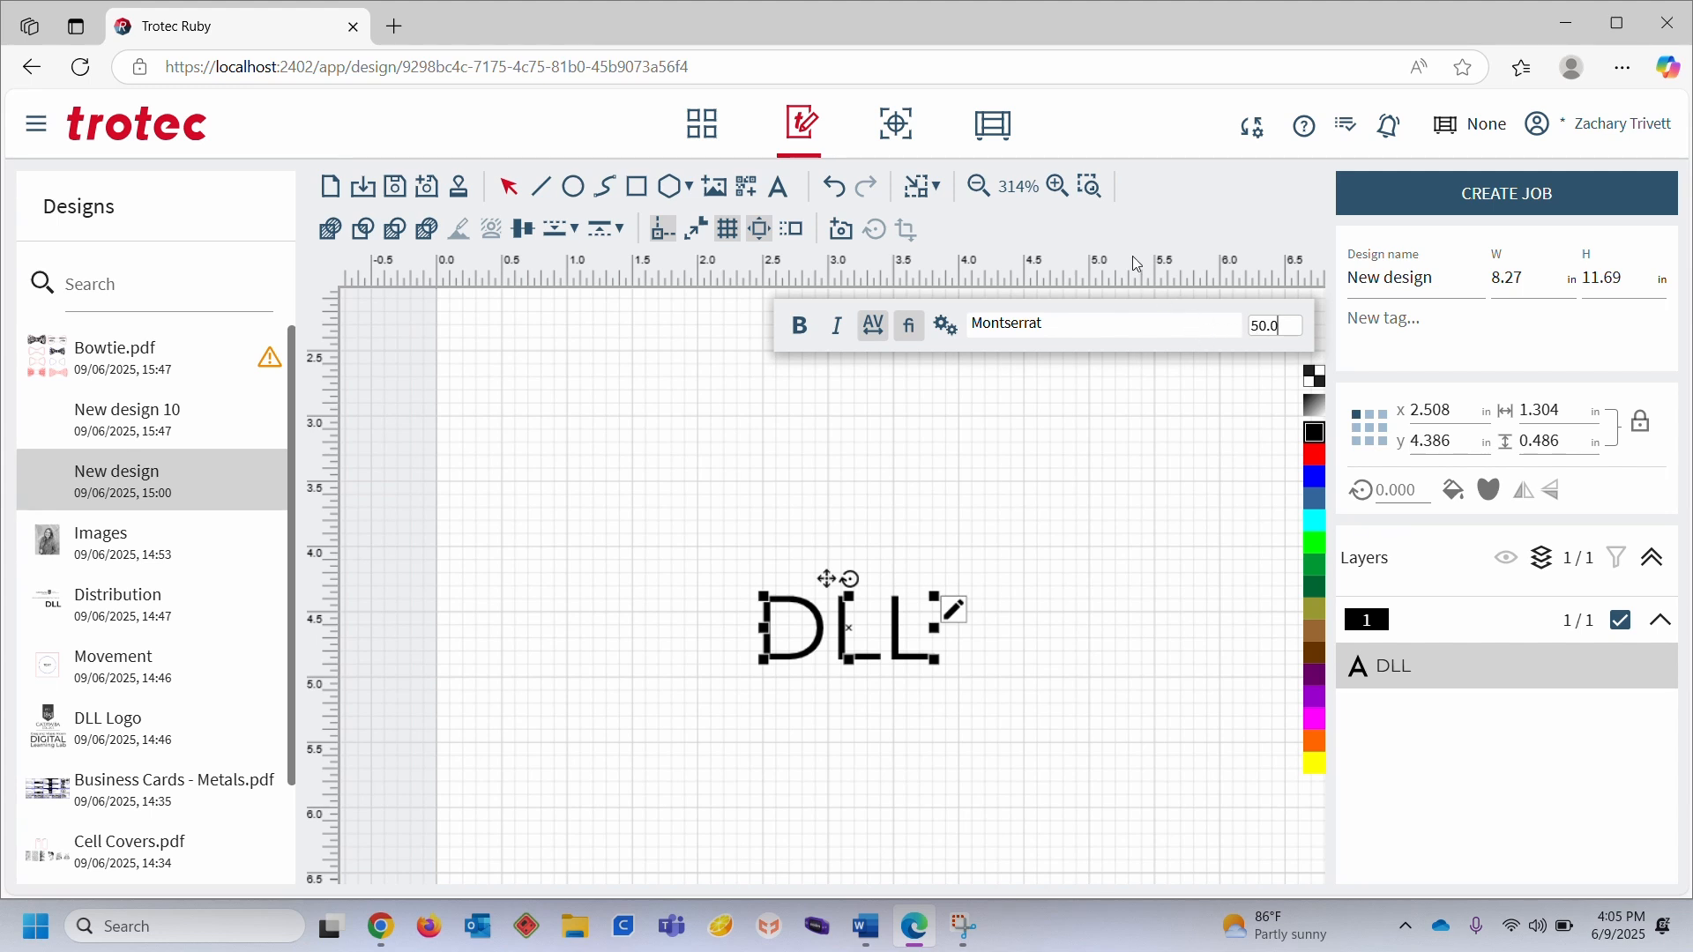
# - Browse the available fonts, make the DLL text bold and italic, and open its additional text settings
pyautogui.click(1062, 327)
pyautogui.scroll(-10, 1055, 420)
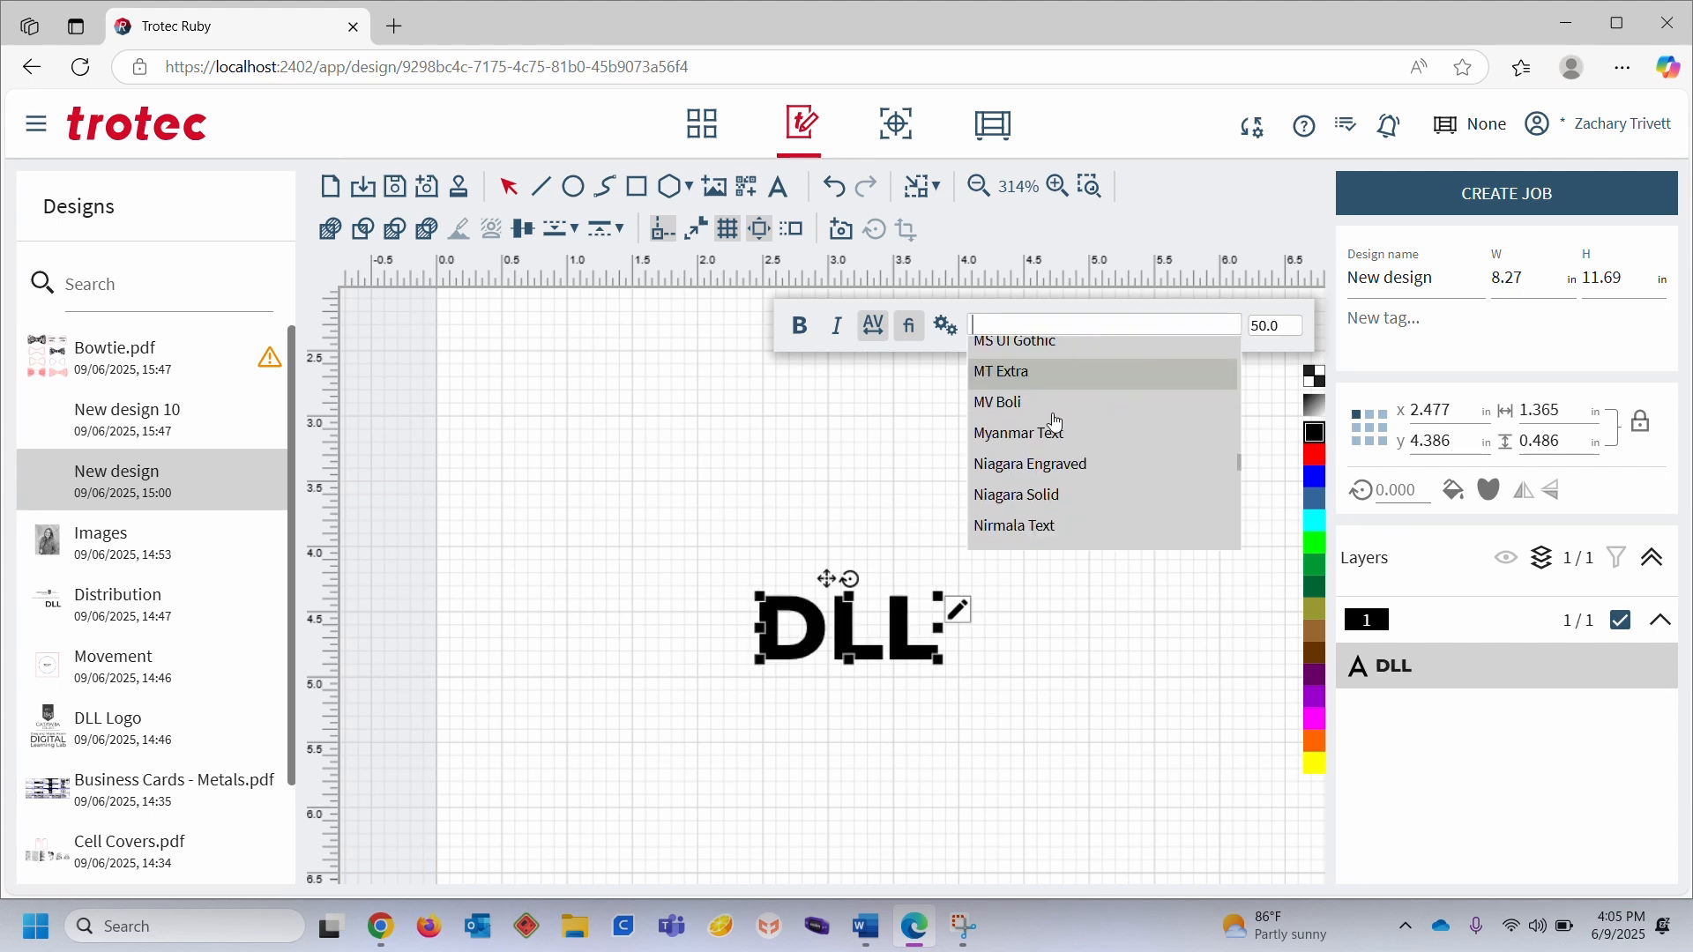
pyautogui.click(809, 335)
pyautogui.click(844, 341)
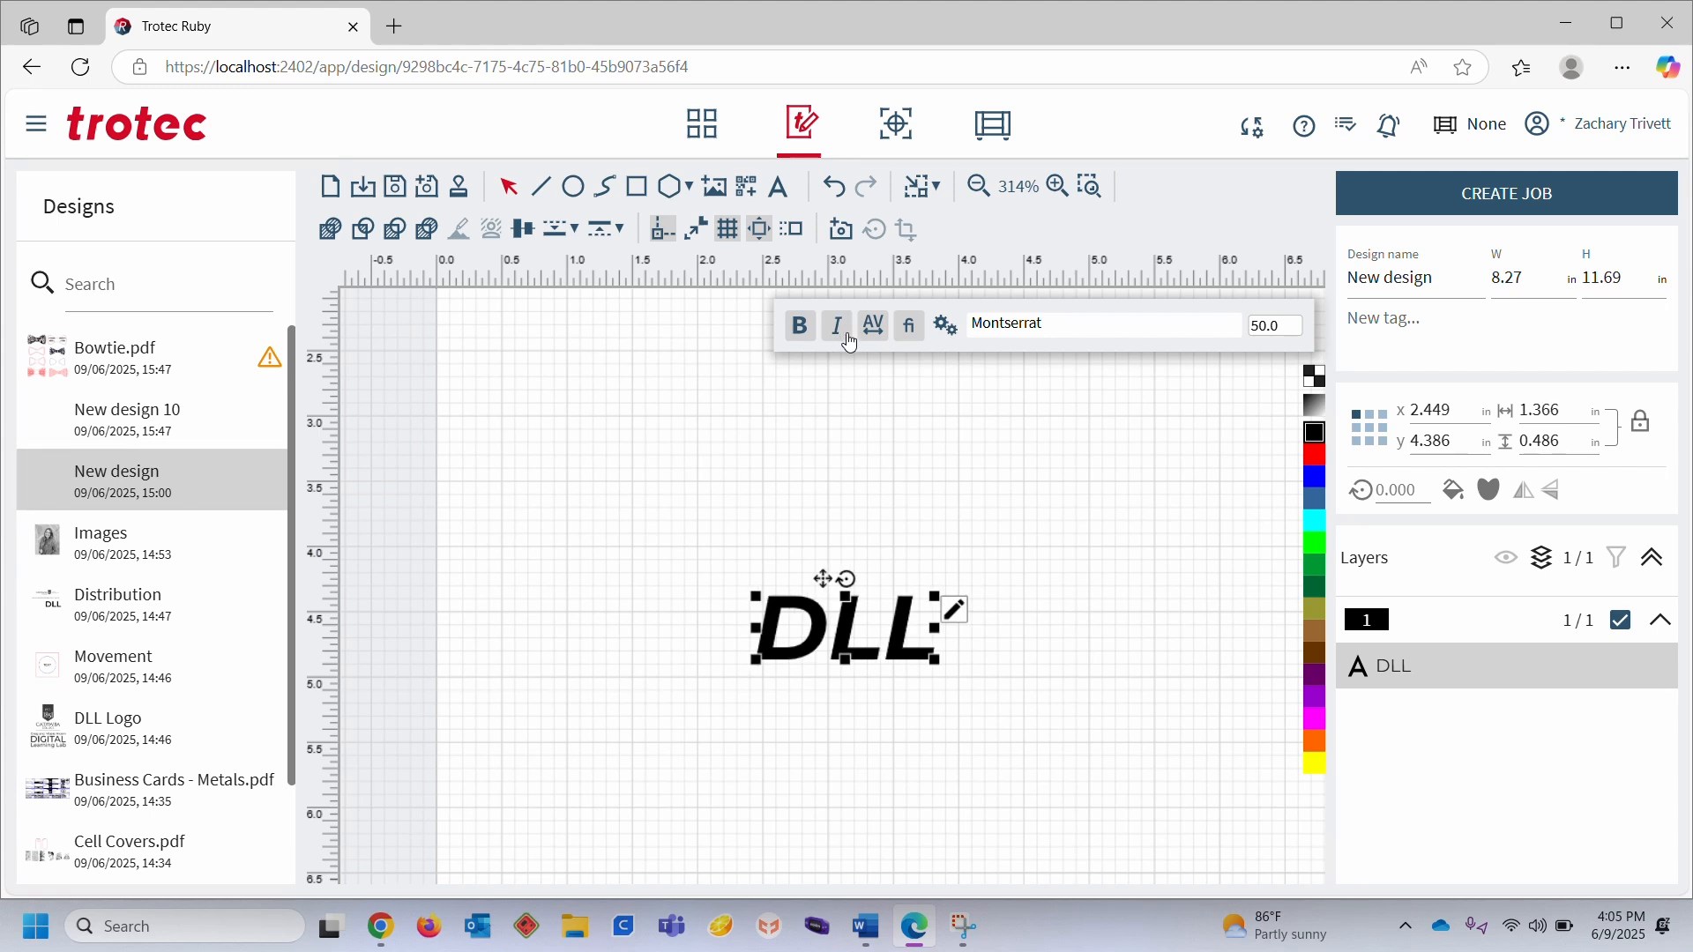
pyautogui.click(945, 326)
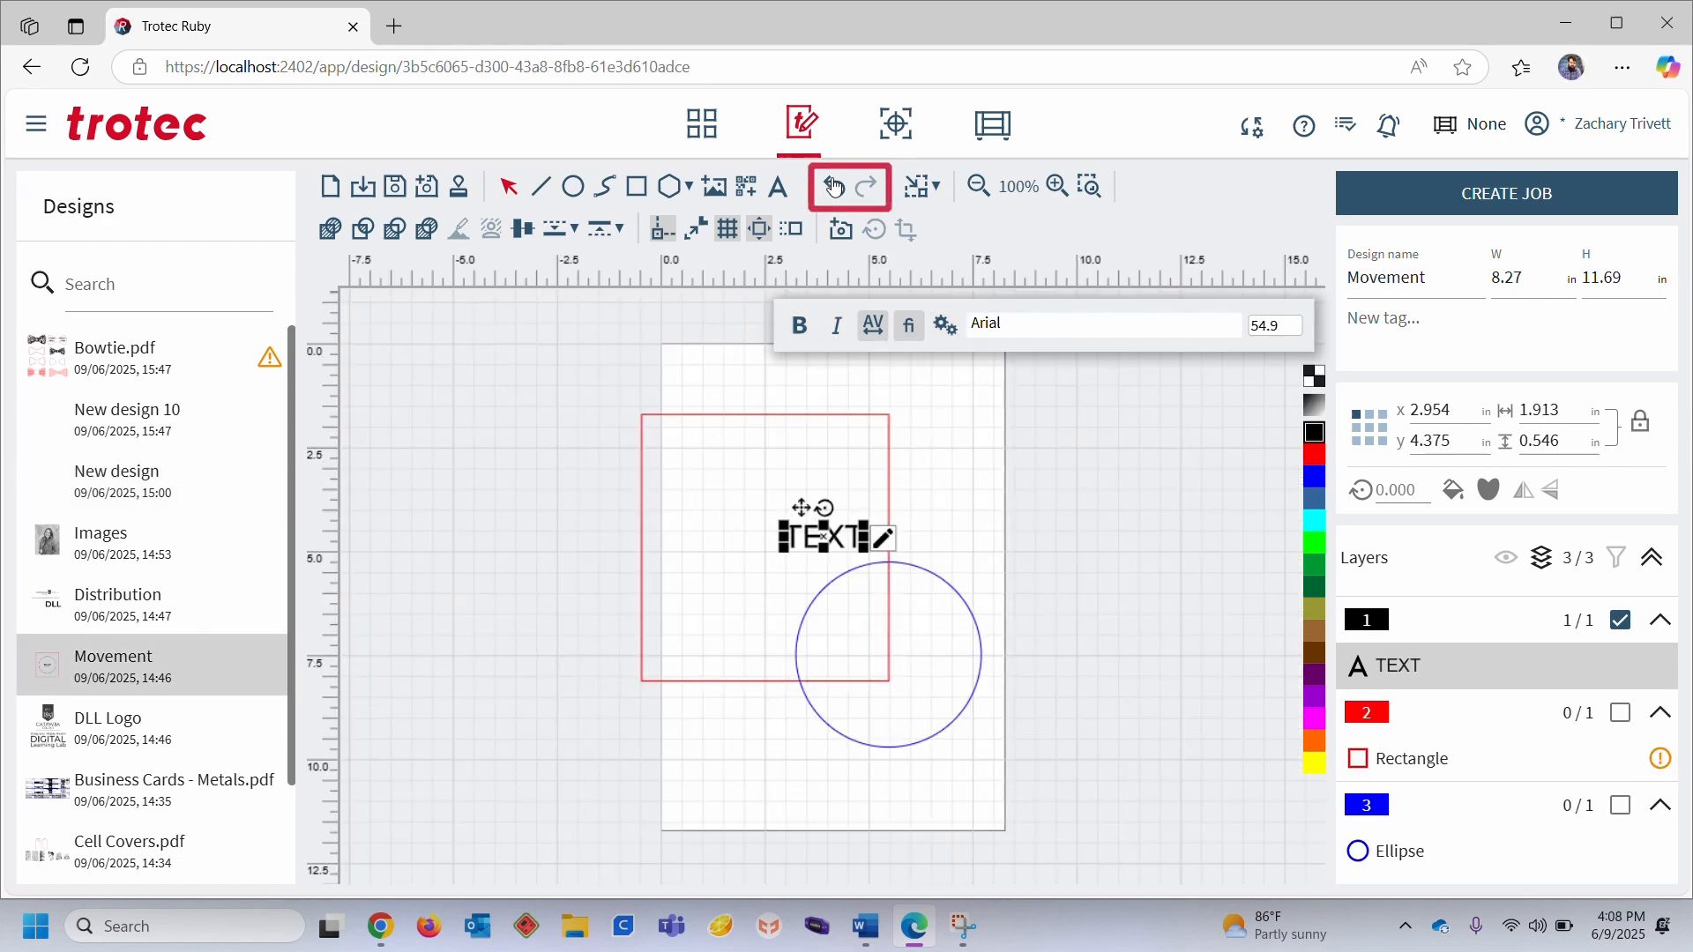
# - In the Movement design, undo the latest moves of the text and the circle, and redo the circle's move
pyautogui.click(844, 187)
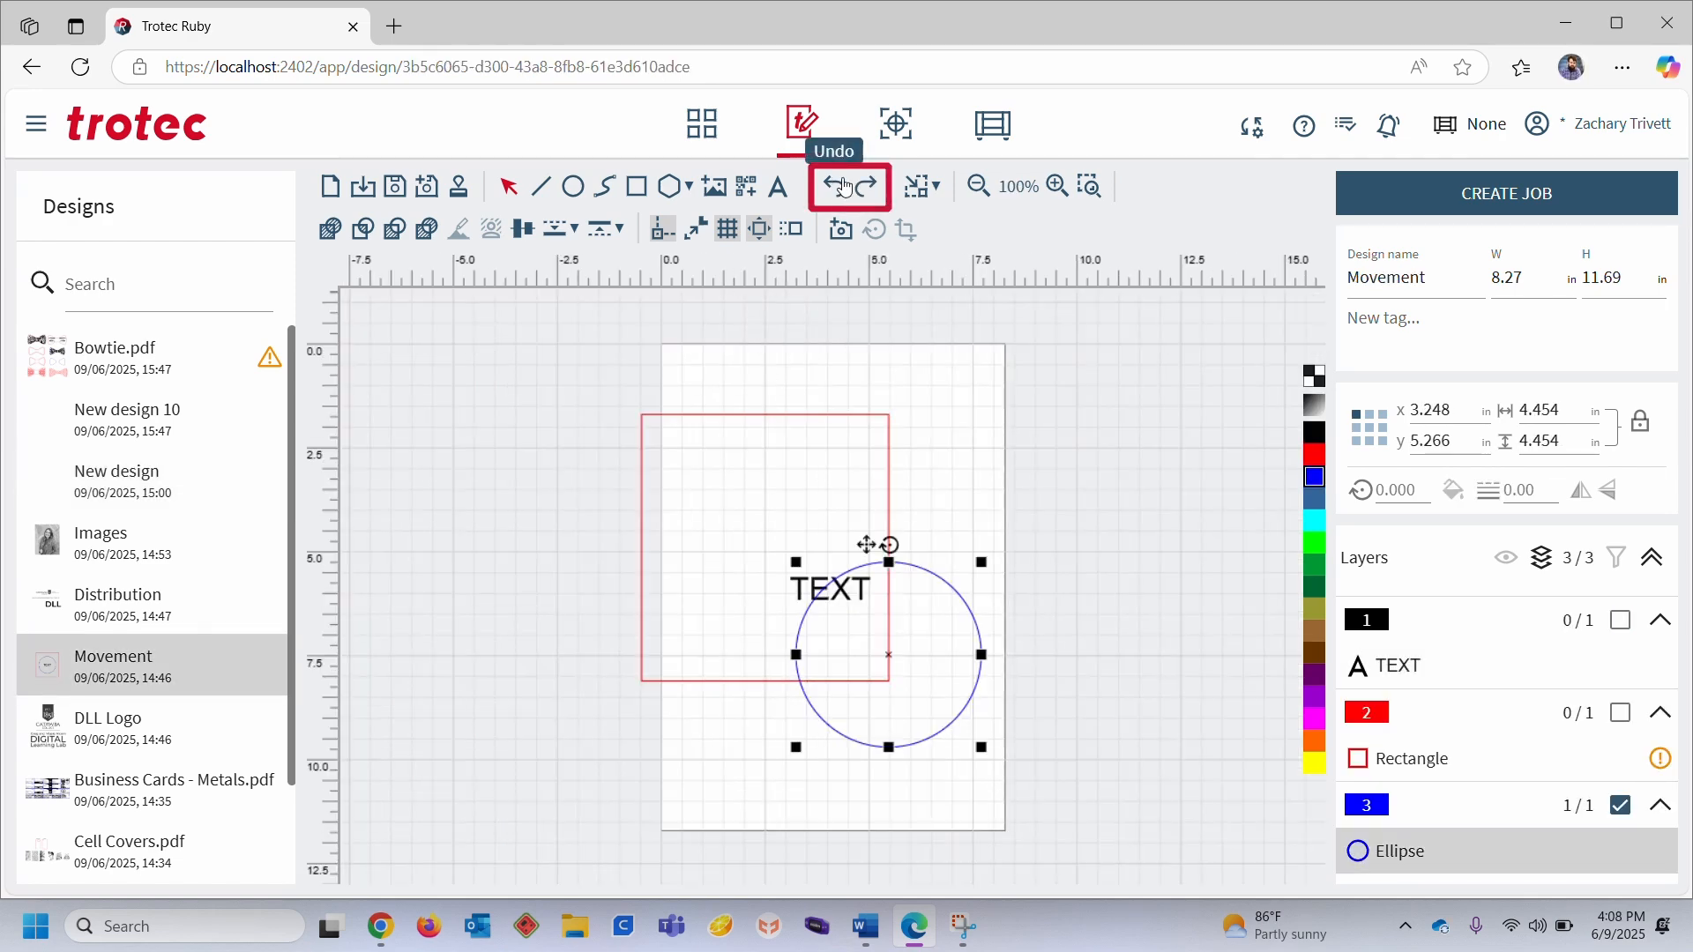
pyautogui.click(844, 187)
pyautogui.click(841, 190)
pyautogui.click(839, 195)
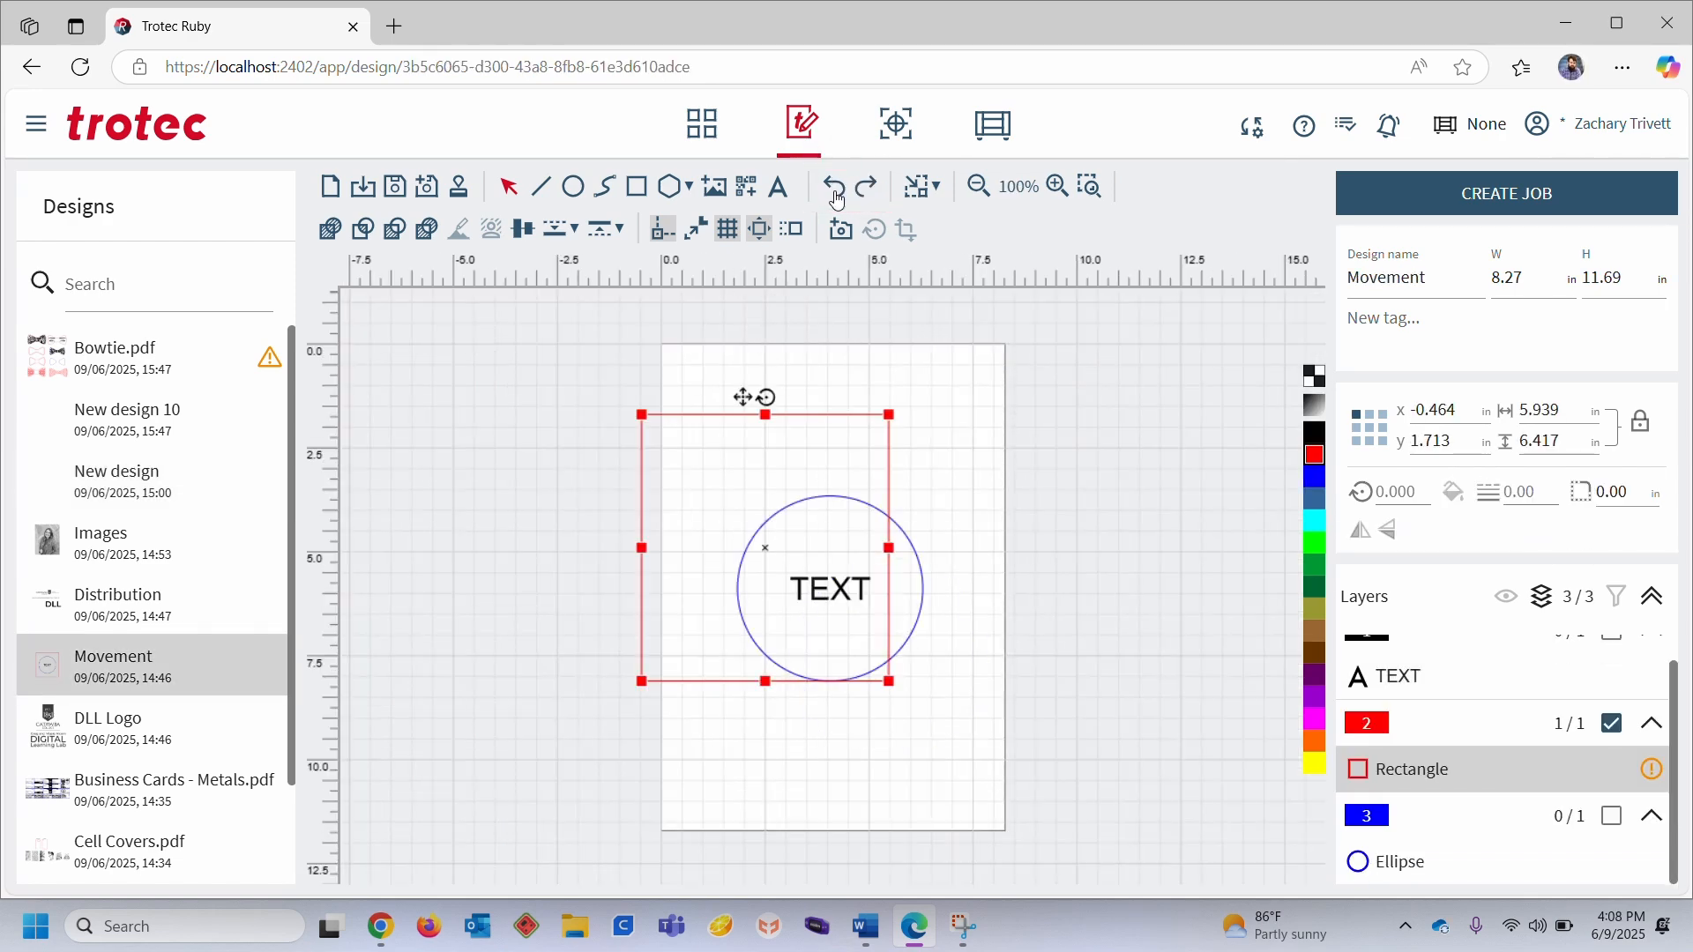
pyautogui.hotkey('ctrl', 'z')
pyautogui.hotkey('ctrl', 'y')
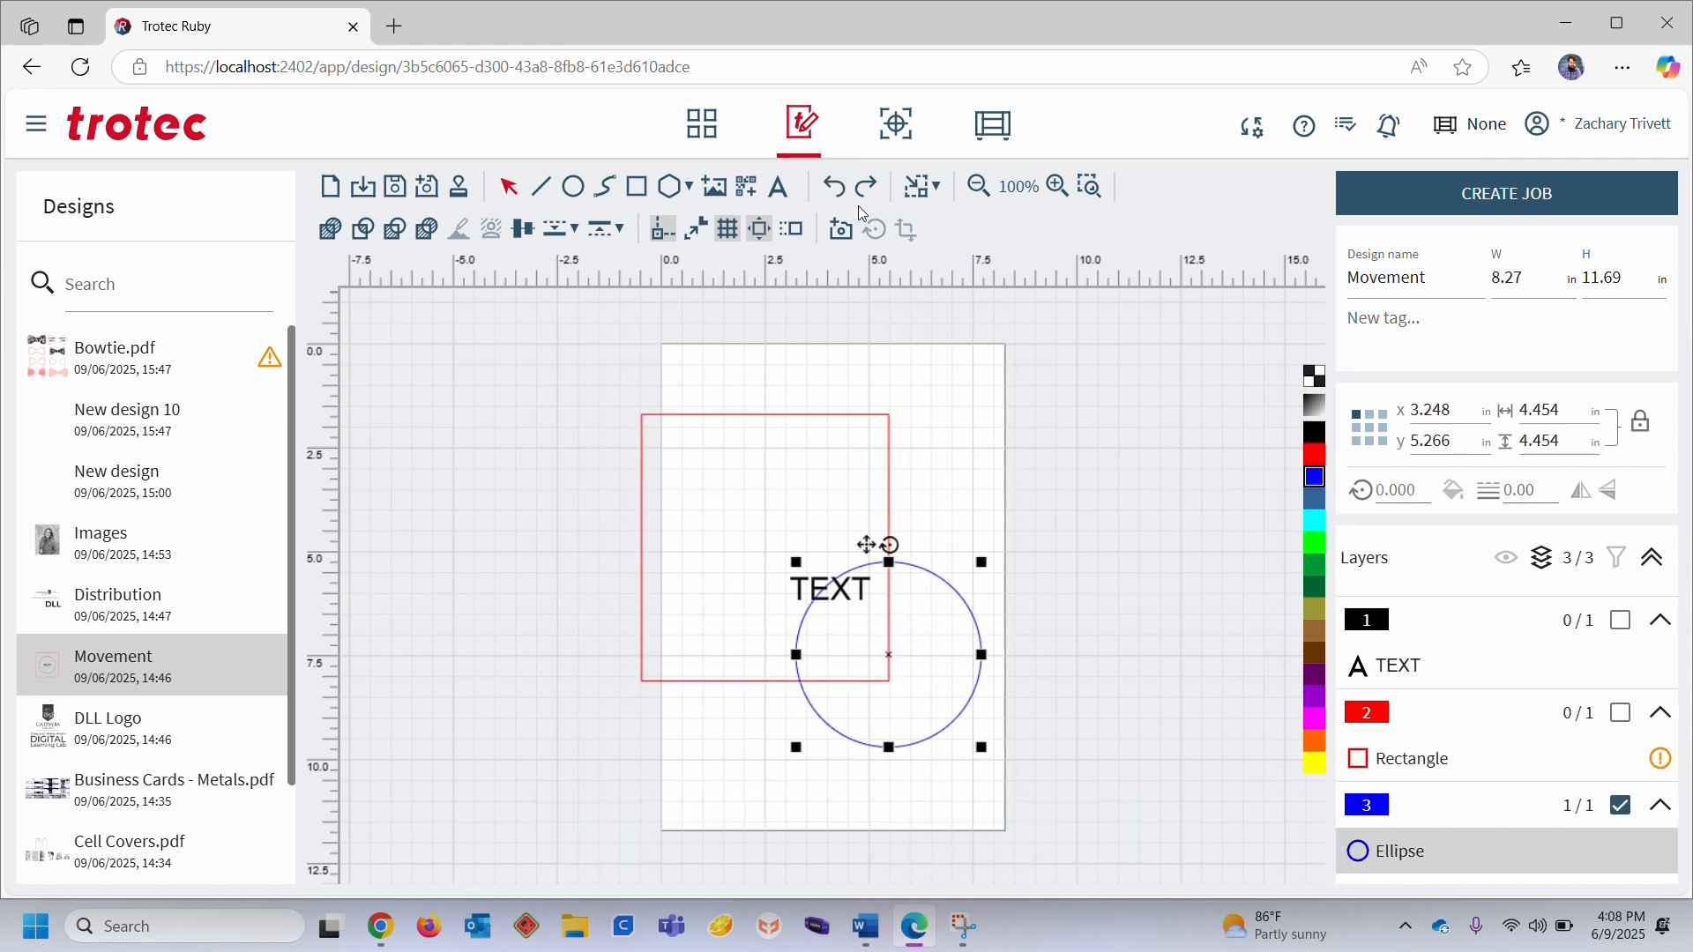
# - Zoom out and in on the design to view the text, rectangle and circle at different scales
pyautogui.click(979, 188)
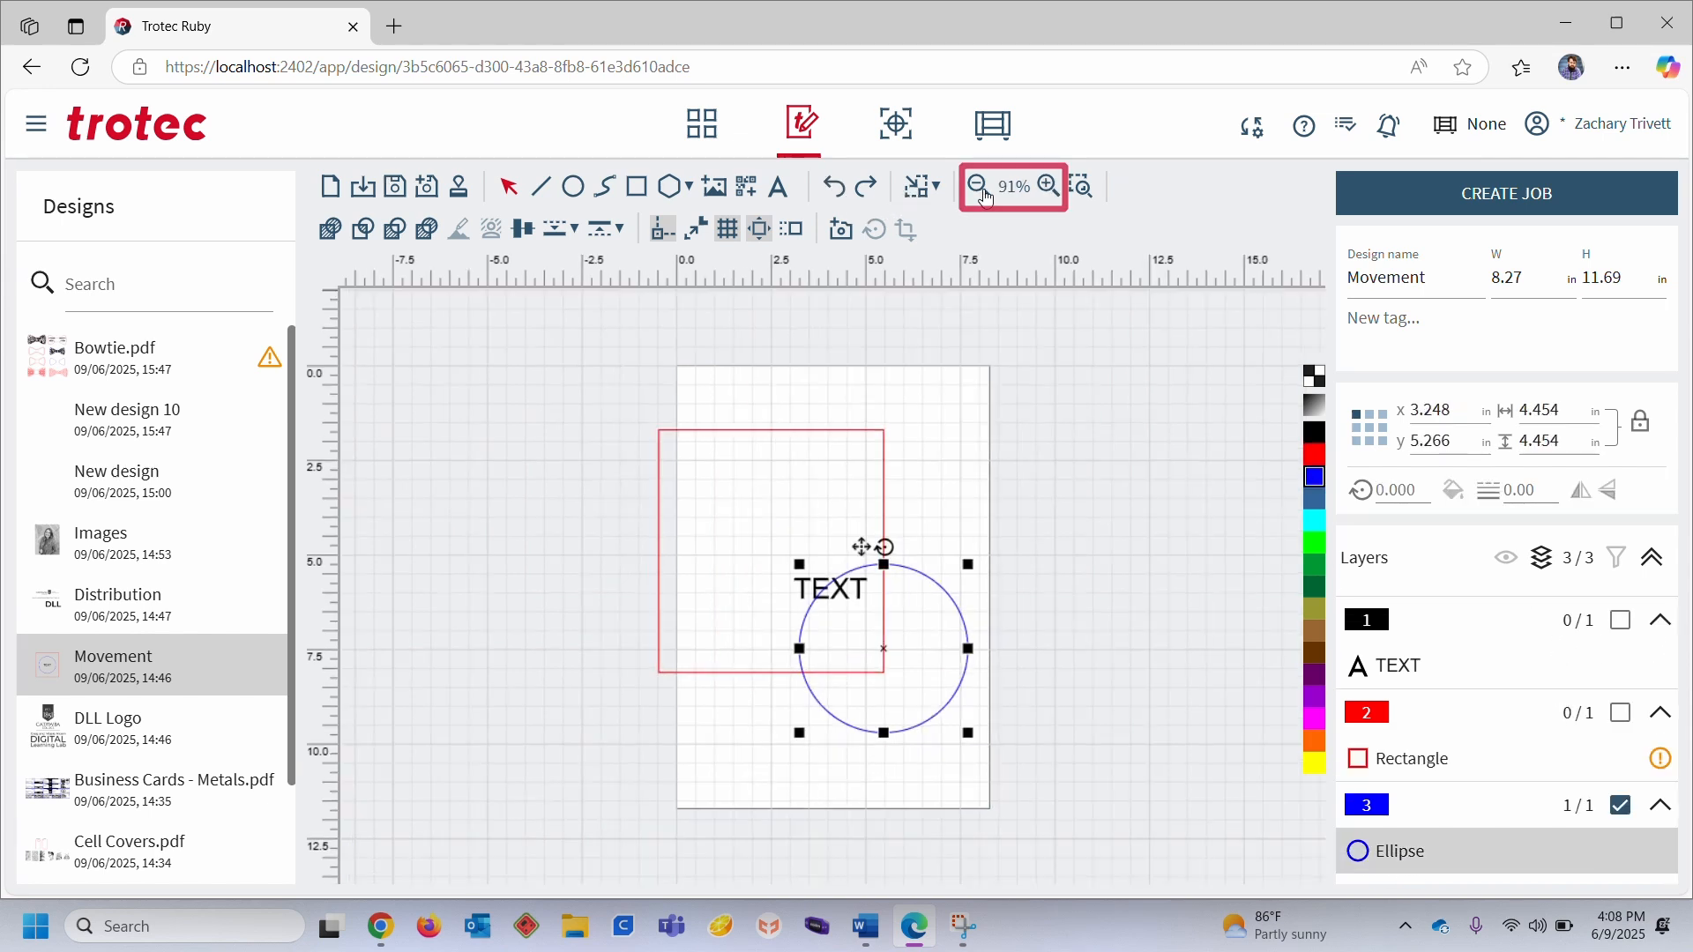
pyautogui.click(1048, 186)
pyautogui.click(1048, 186)
pyautogui.click(978, 186)
pyautogui.click(978, 186)
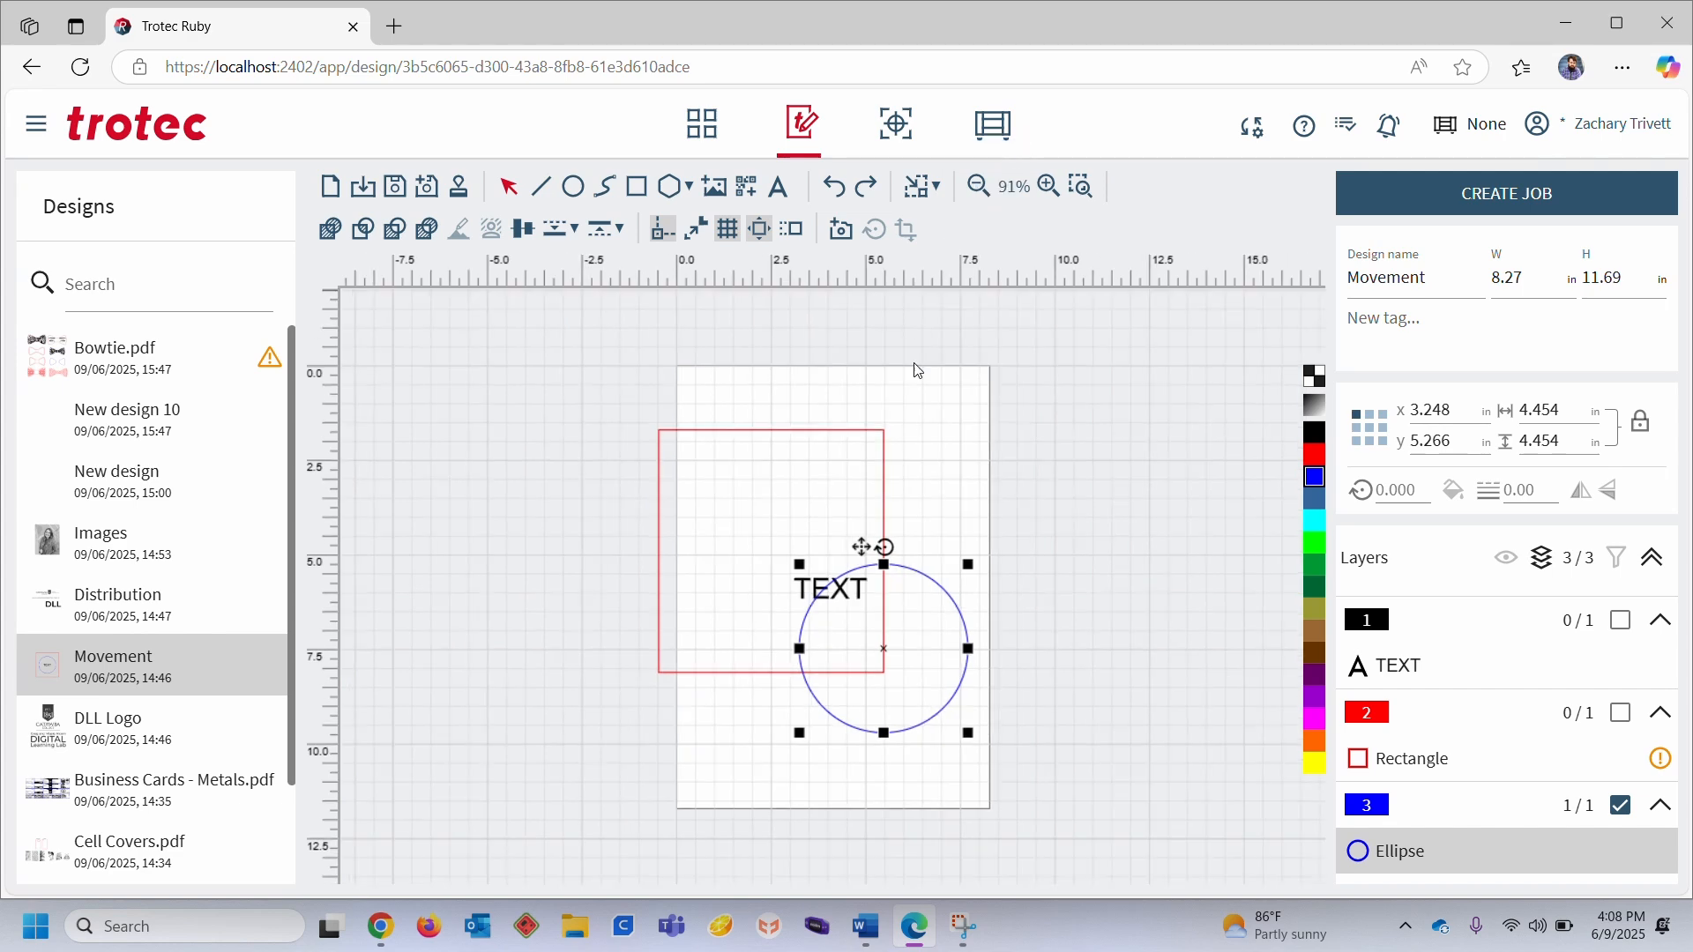
pyautogui.scroll(2, 876, 540)
pyautogui.scroll(-2, 892, 518)
pyautogui.scroll(2, 840, 626)
pyautogui.scroll(-2, 838, 623)
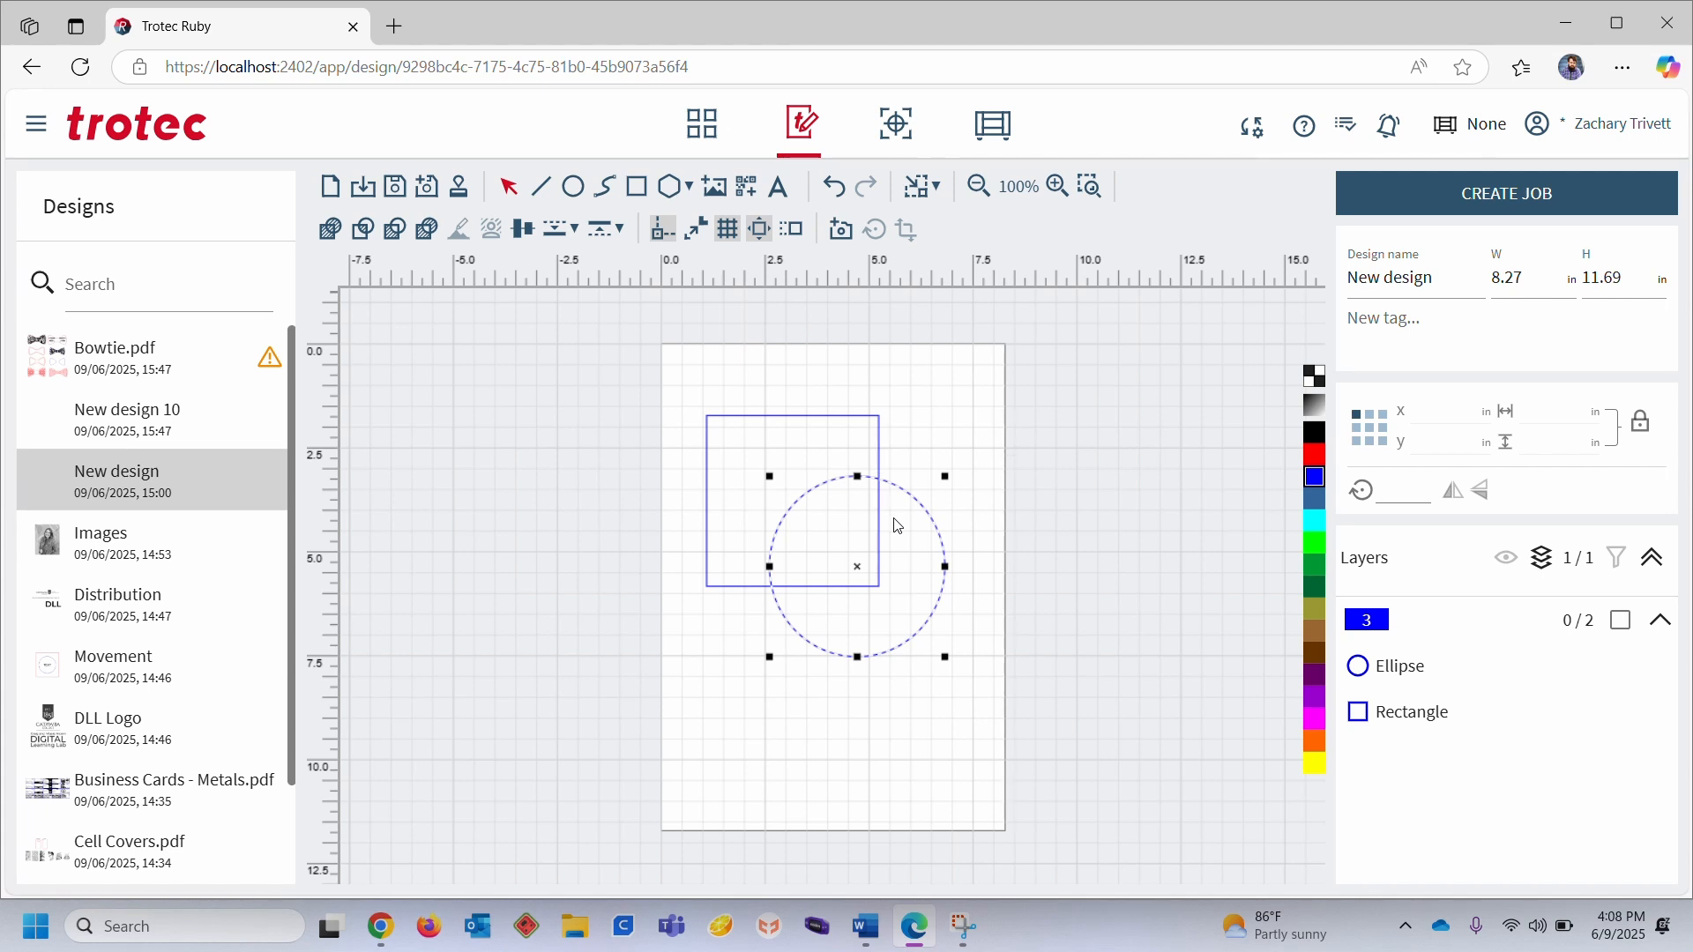
# - Merge the overlapping rectangle and circle into one outline with Union, and undo the merge
pyautogui.click(813, 462)
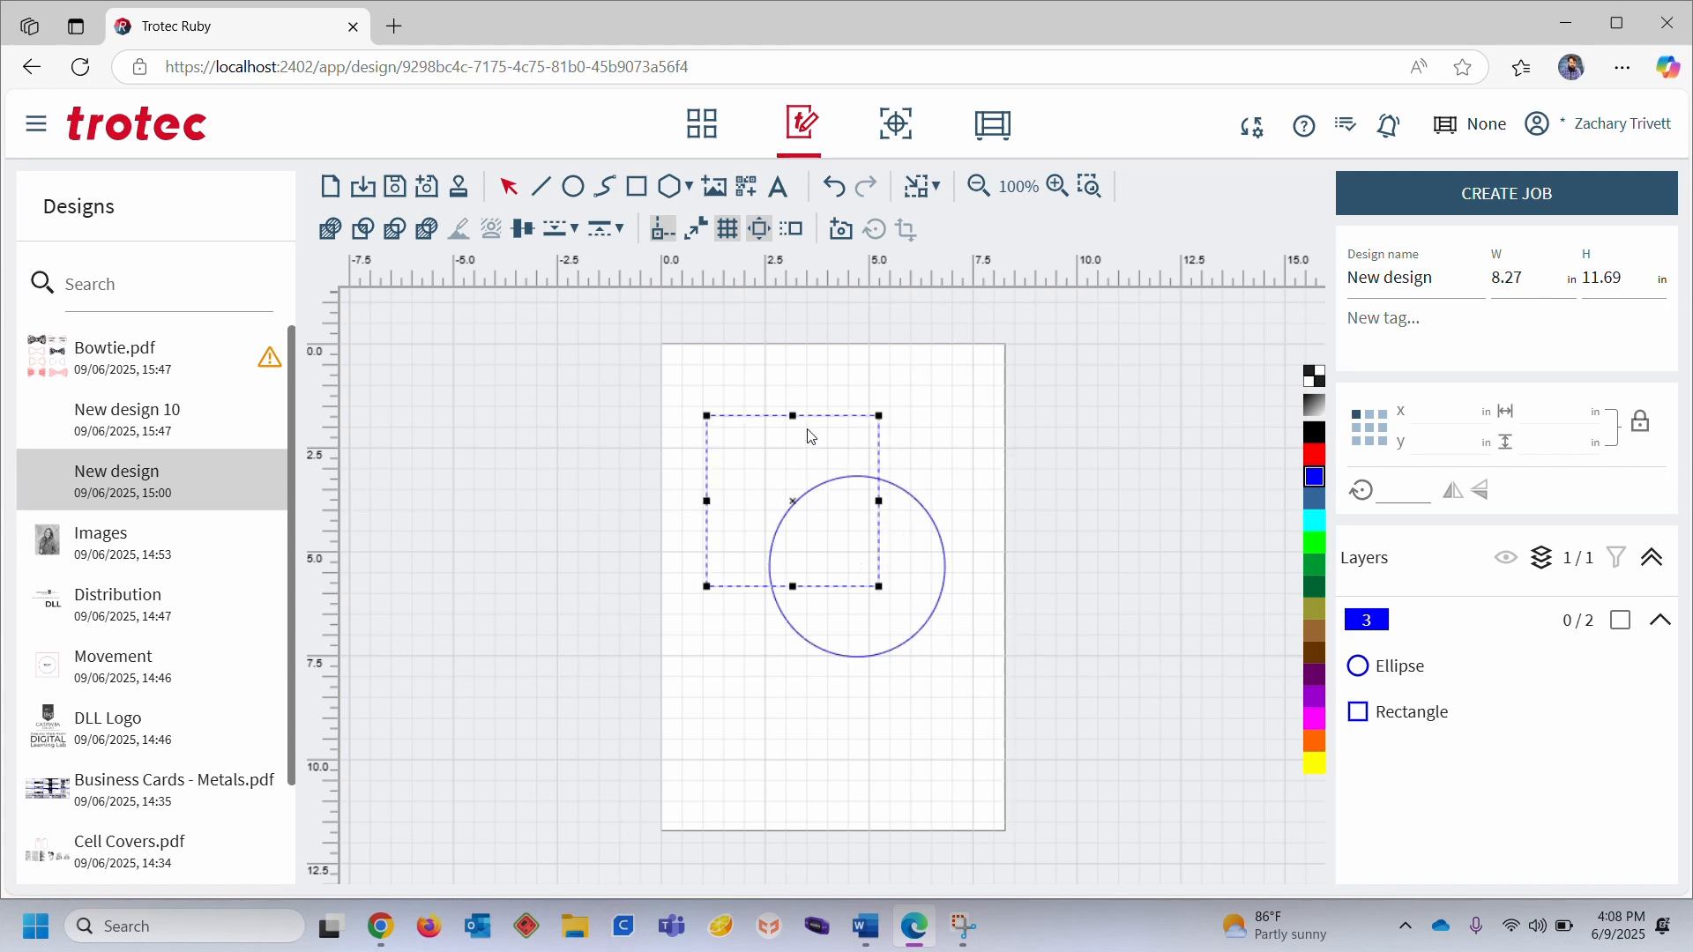
pyautogui.keyDown('shift'); pyautogui.click(908, 496); pyautogui.keyUp('shift')
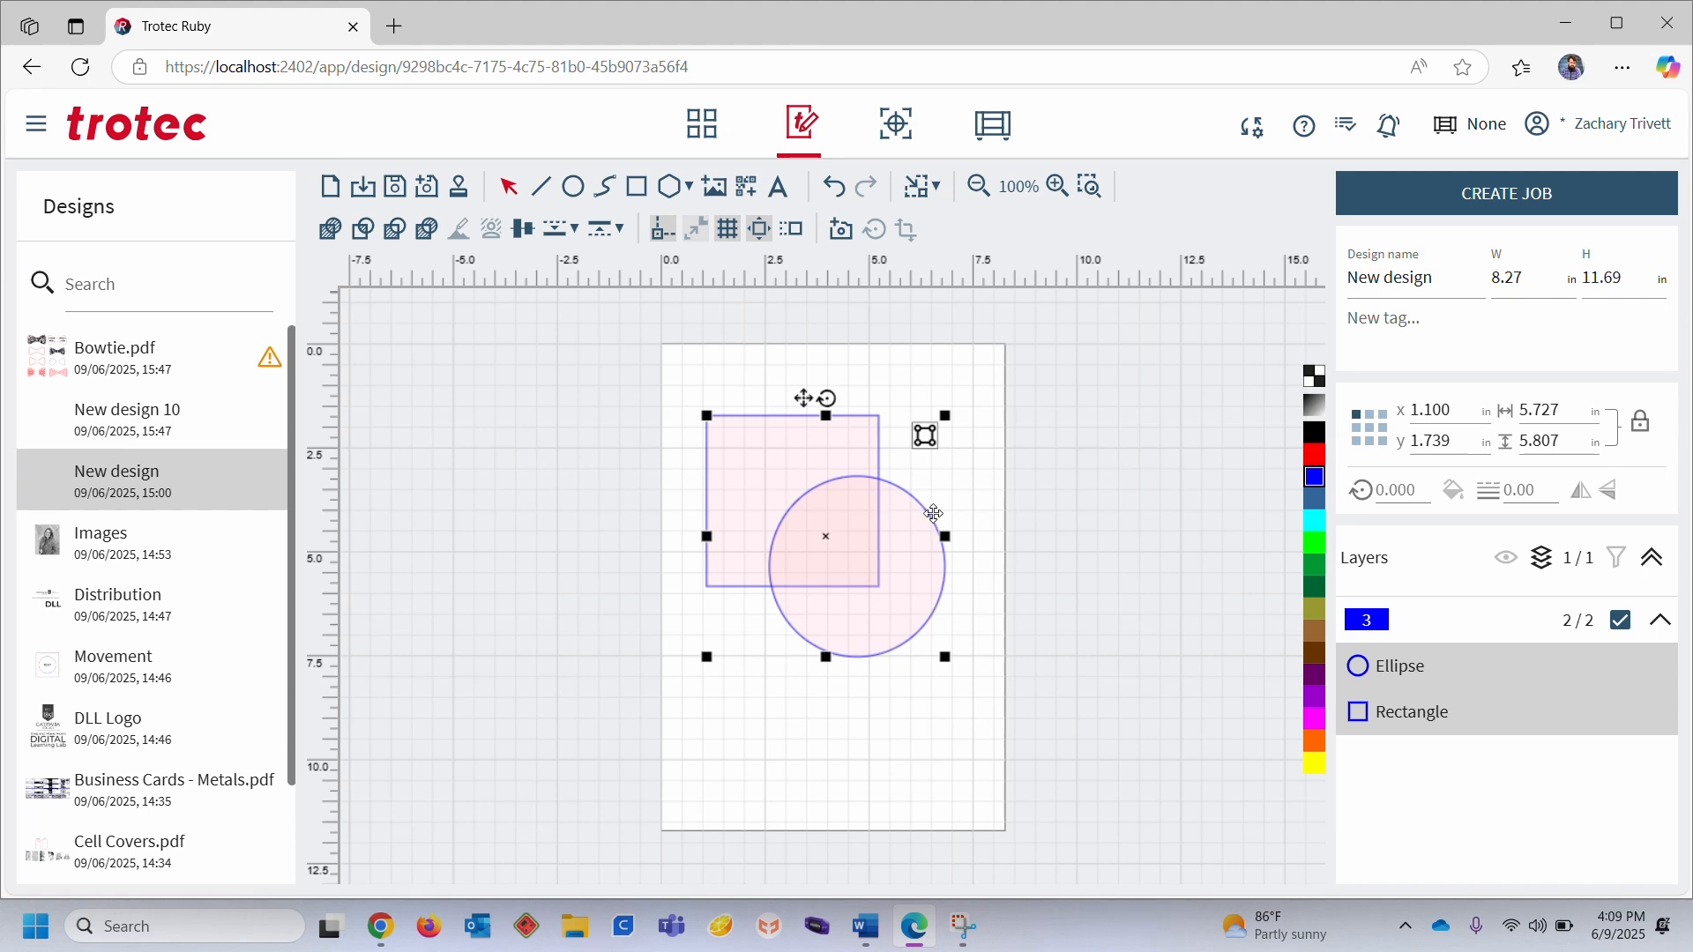
pyautogui.click(330, 229)
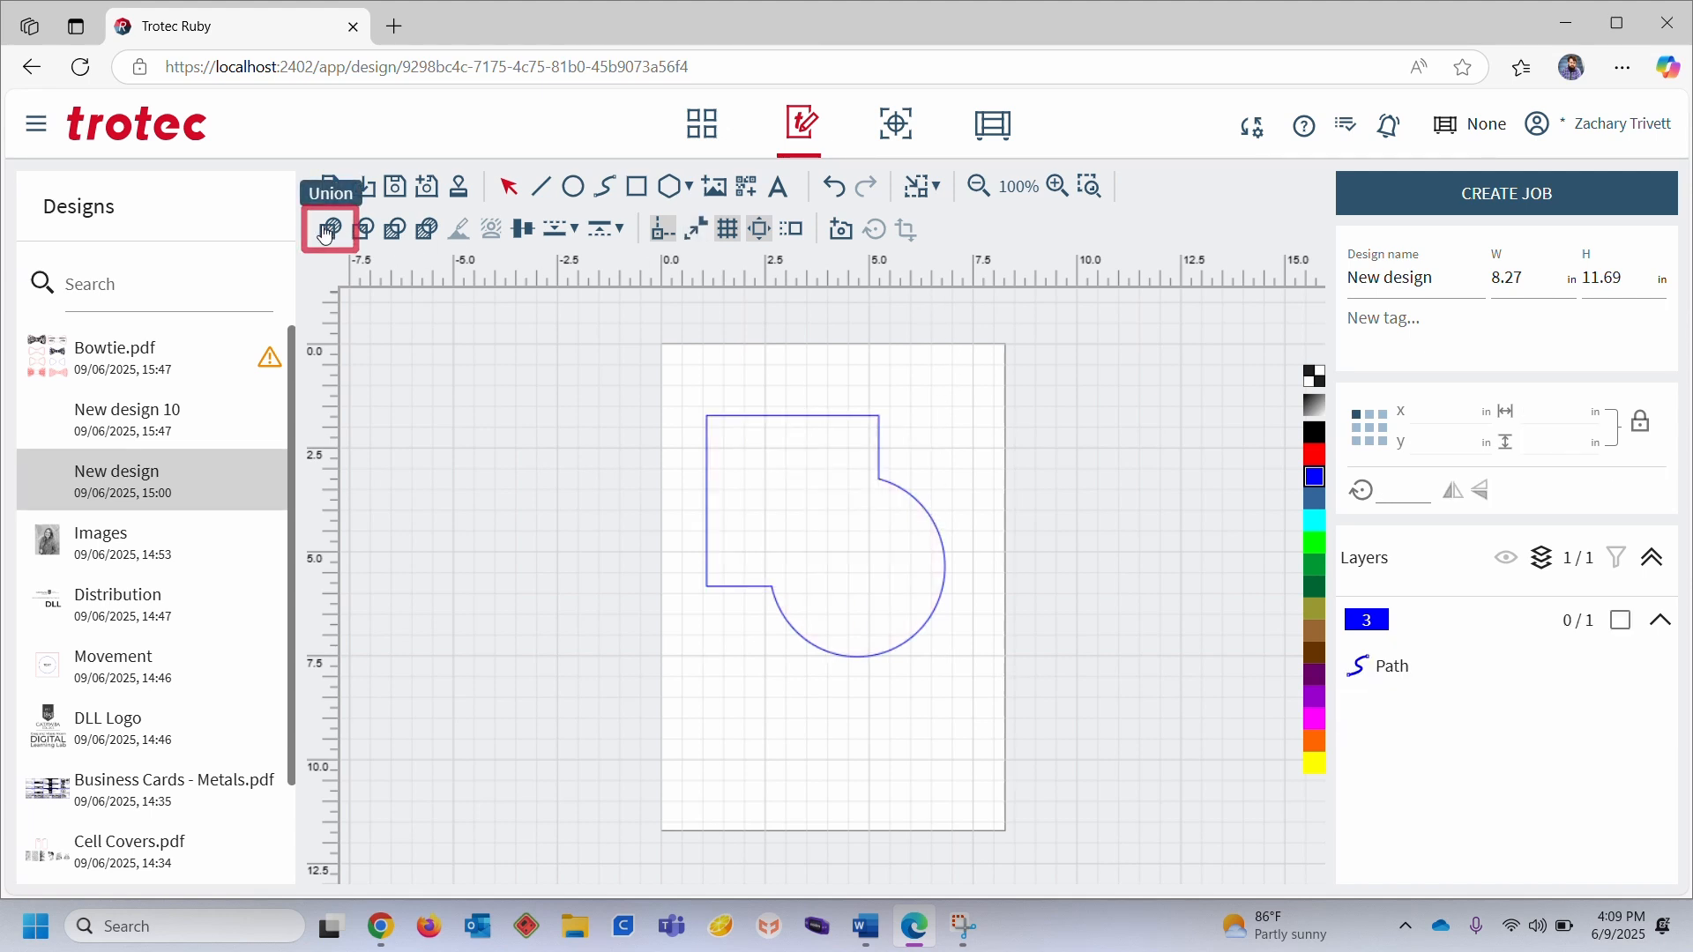
pyautogui.hotkey('ctrl', 'z')
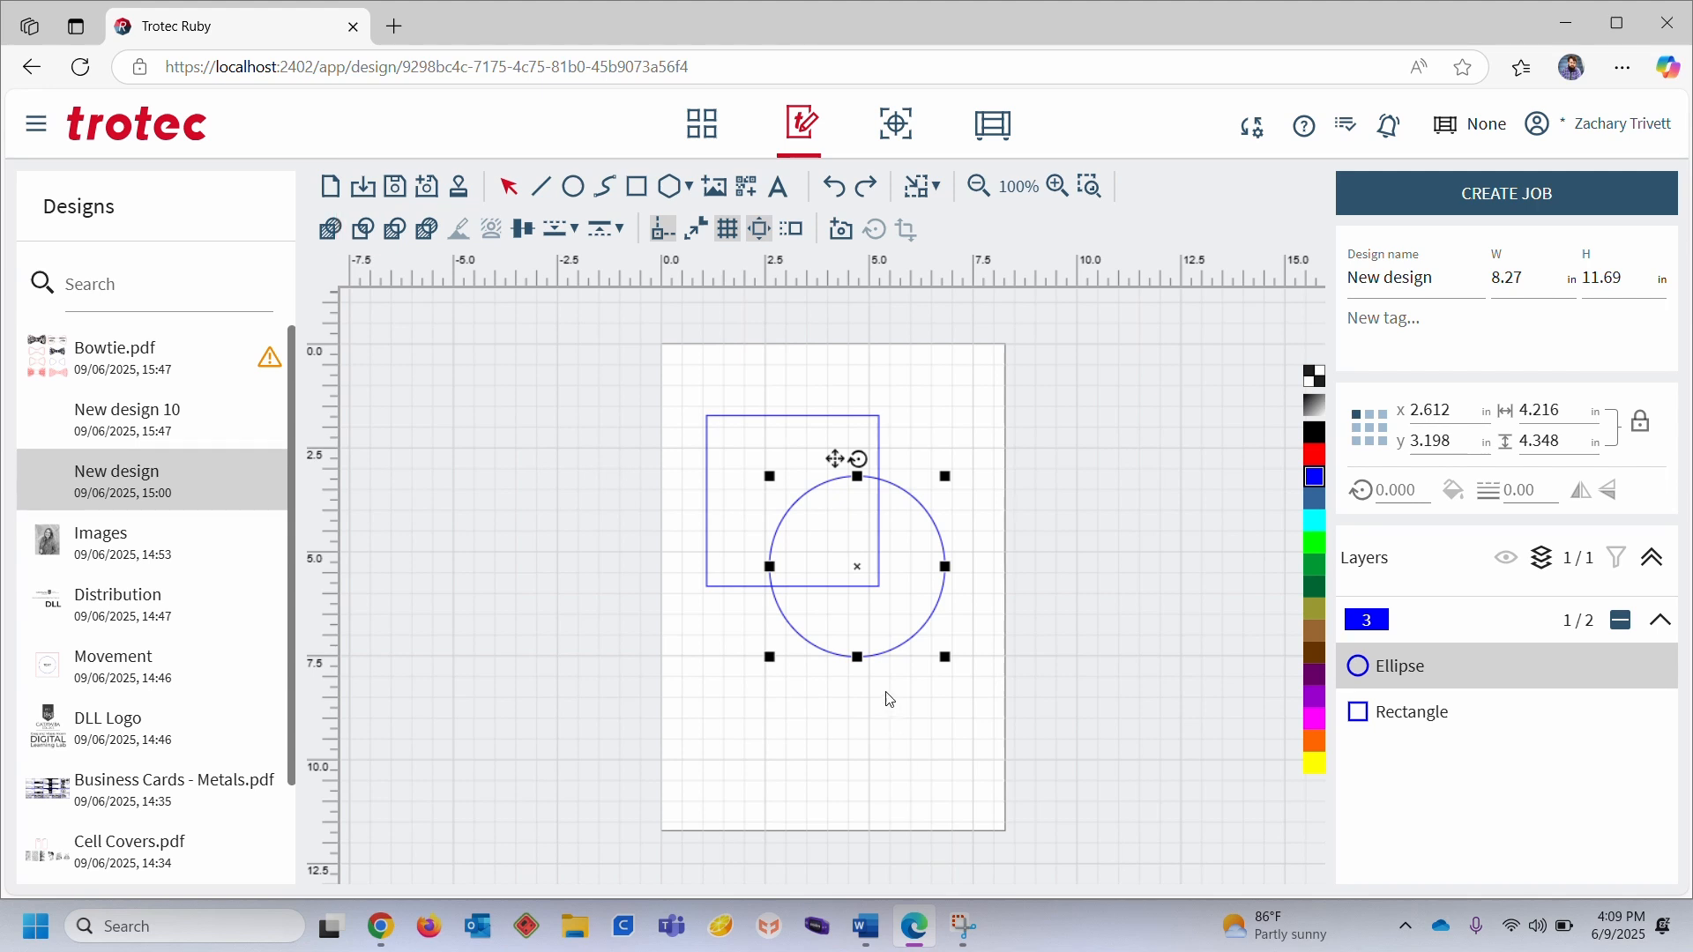
# - Select the rectangle and the circle together and trim the circle to the area inside the rectangle
pyautogui.click(772, 423)
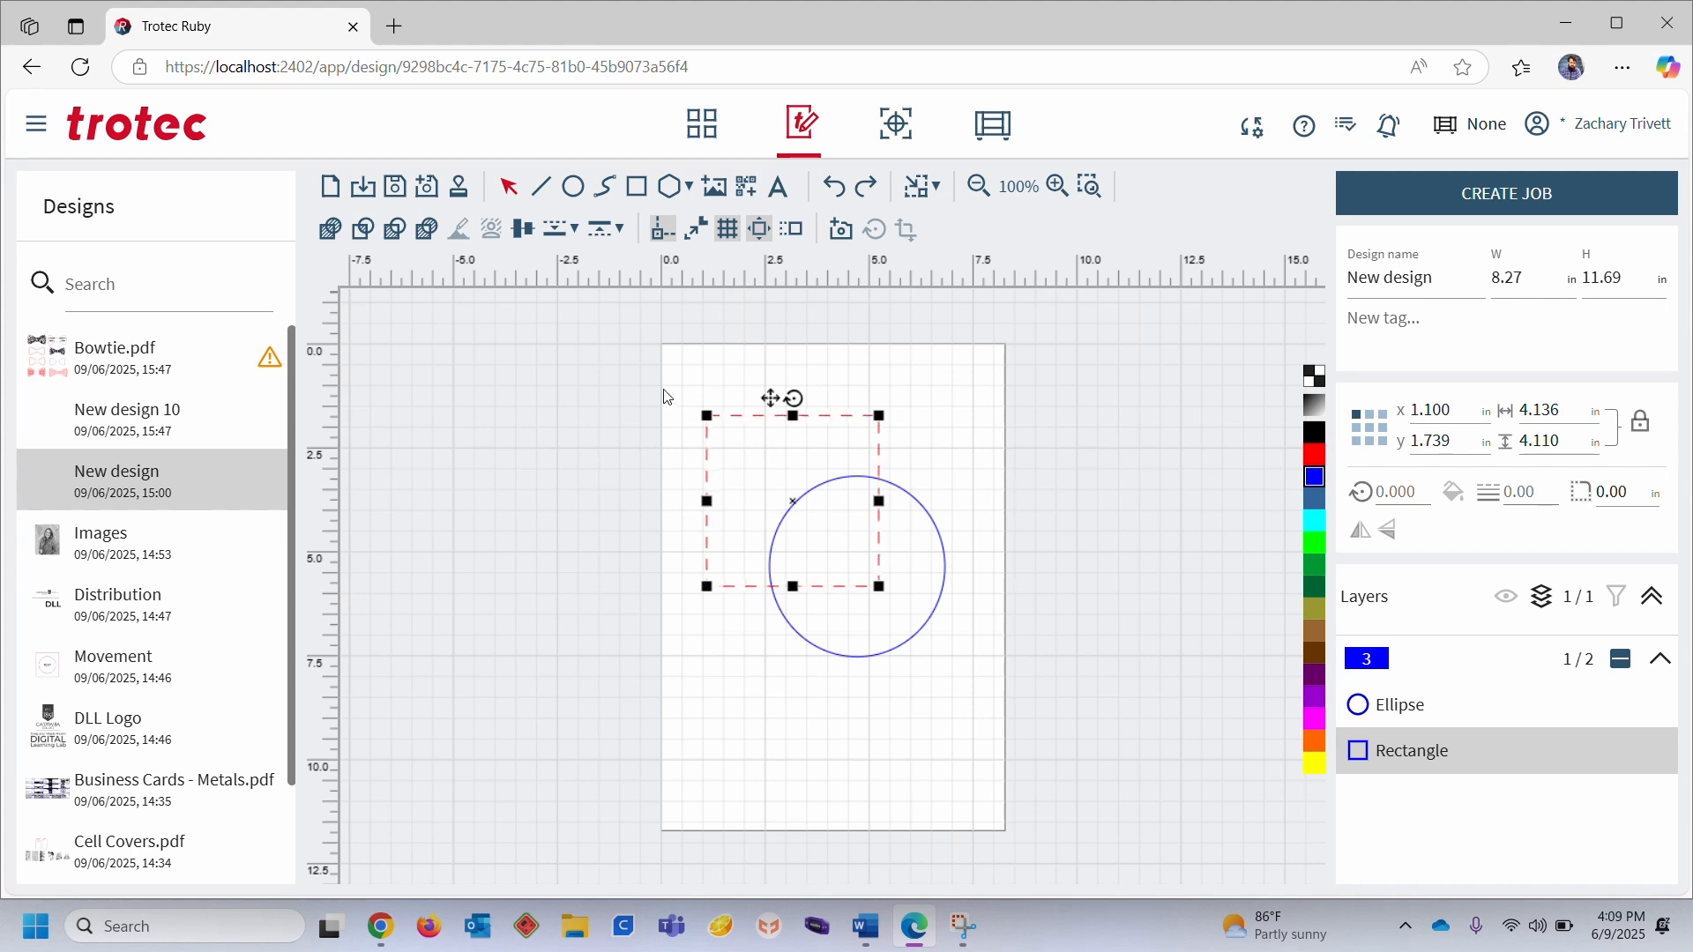
pyautogui.moveTo(647, 372); pyautogui.dragTo(1006, 724)
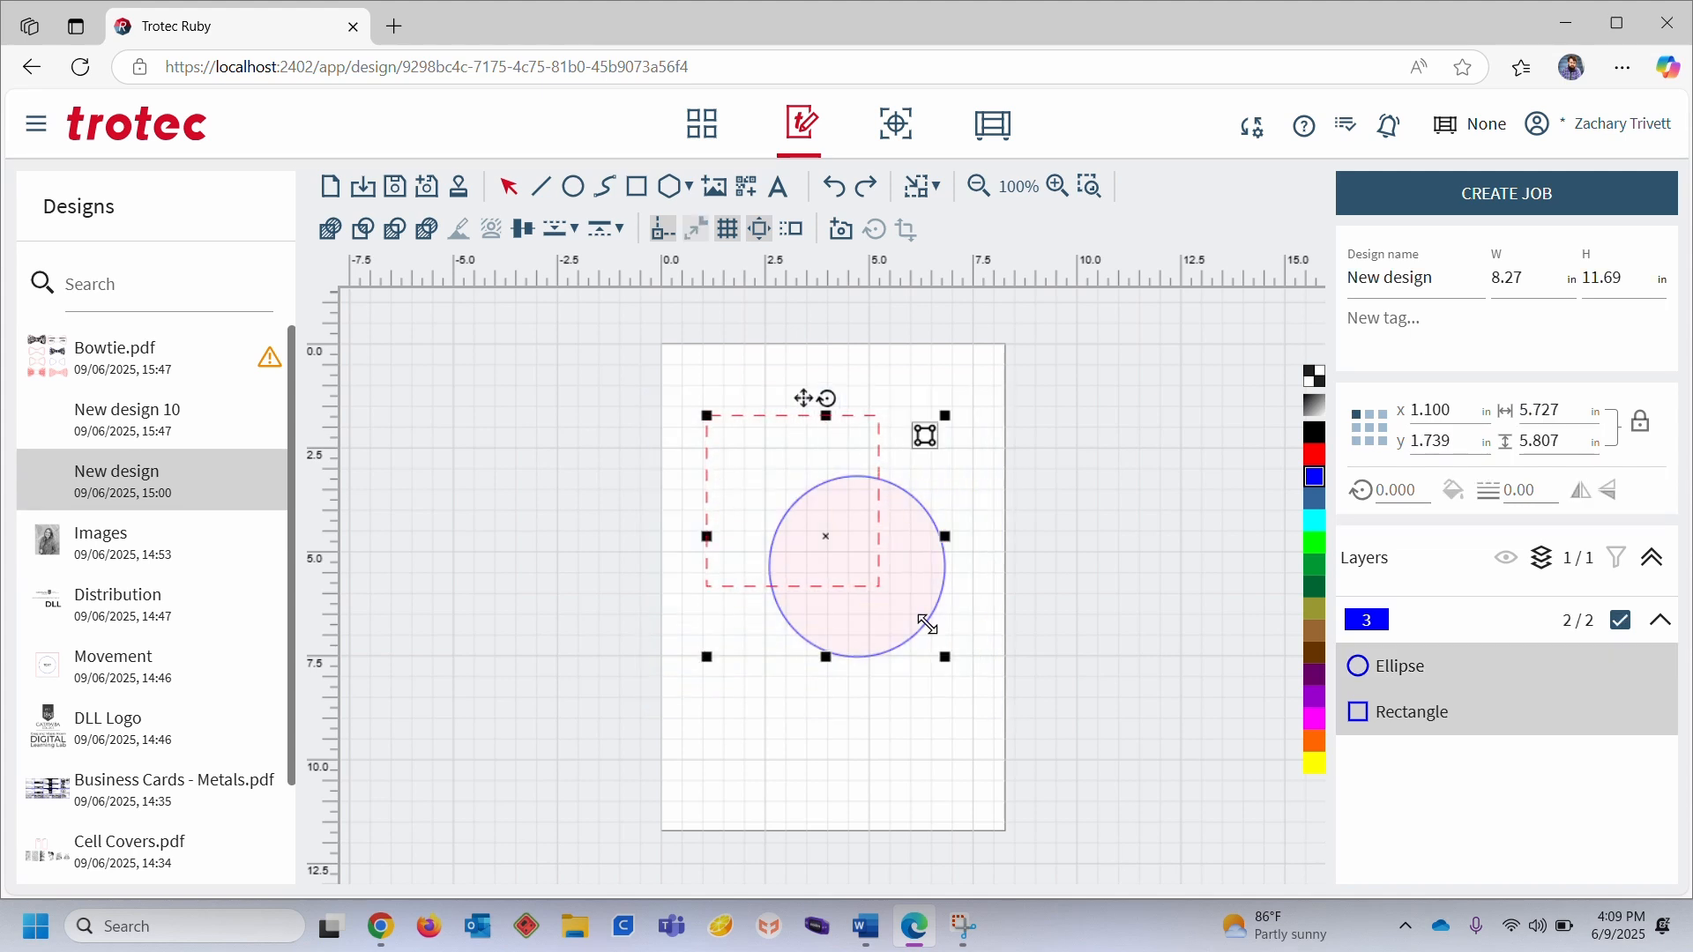
pyautogui.click(363, 229)
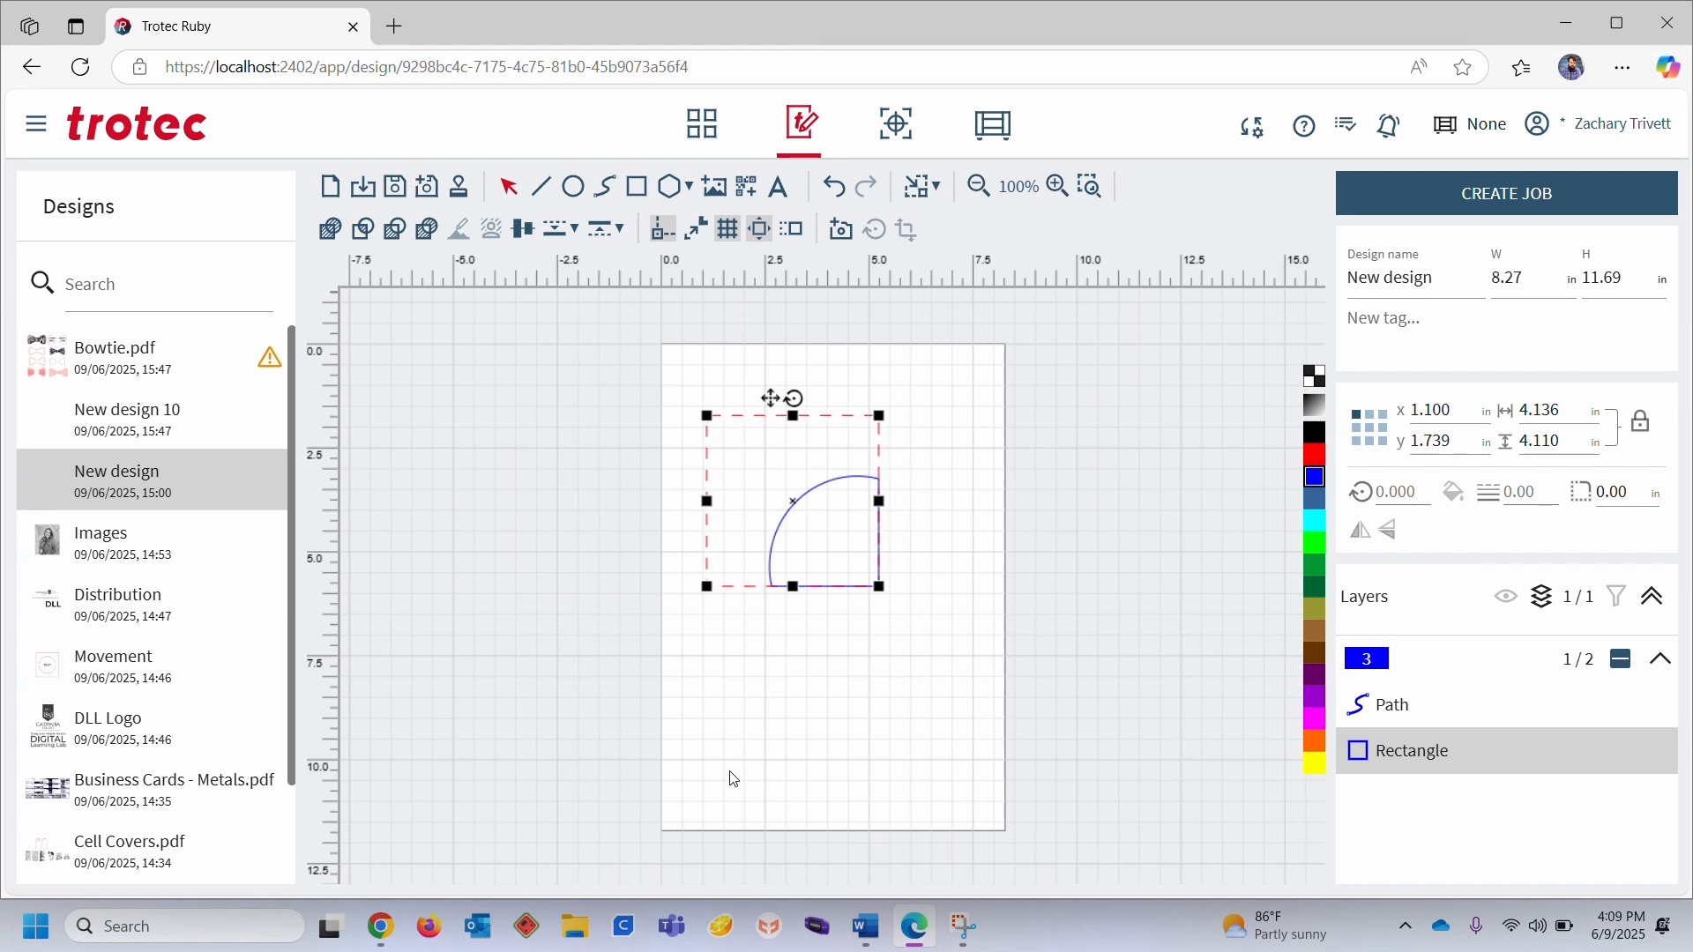
# - Undo the trim that kept only the circle's area inside the rectangle
pyautogui.click(885, 661)
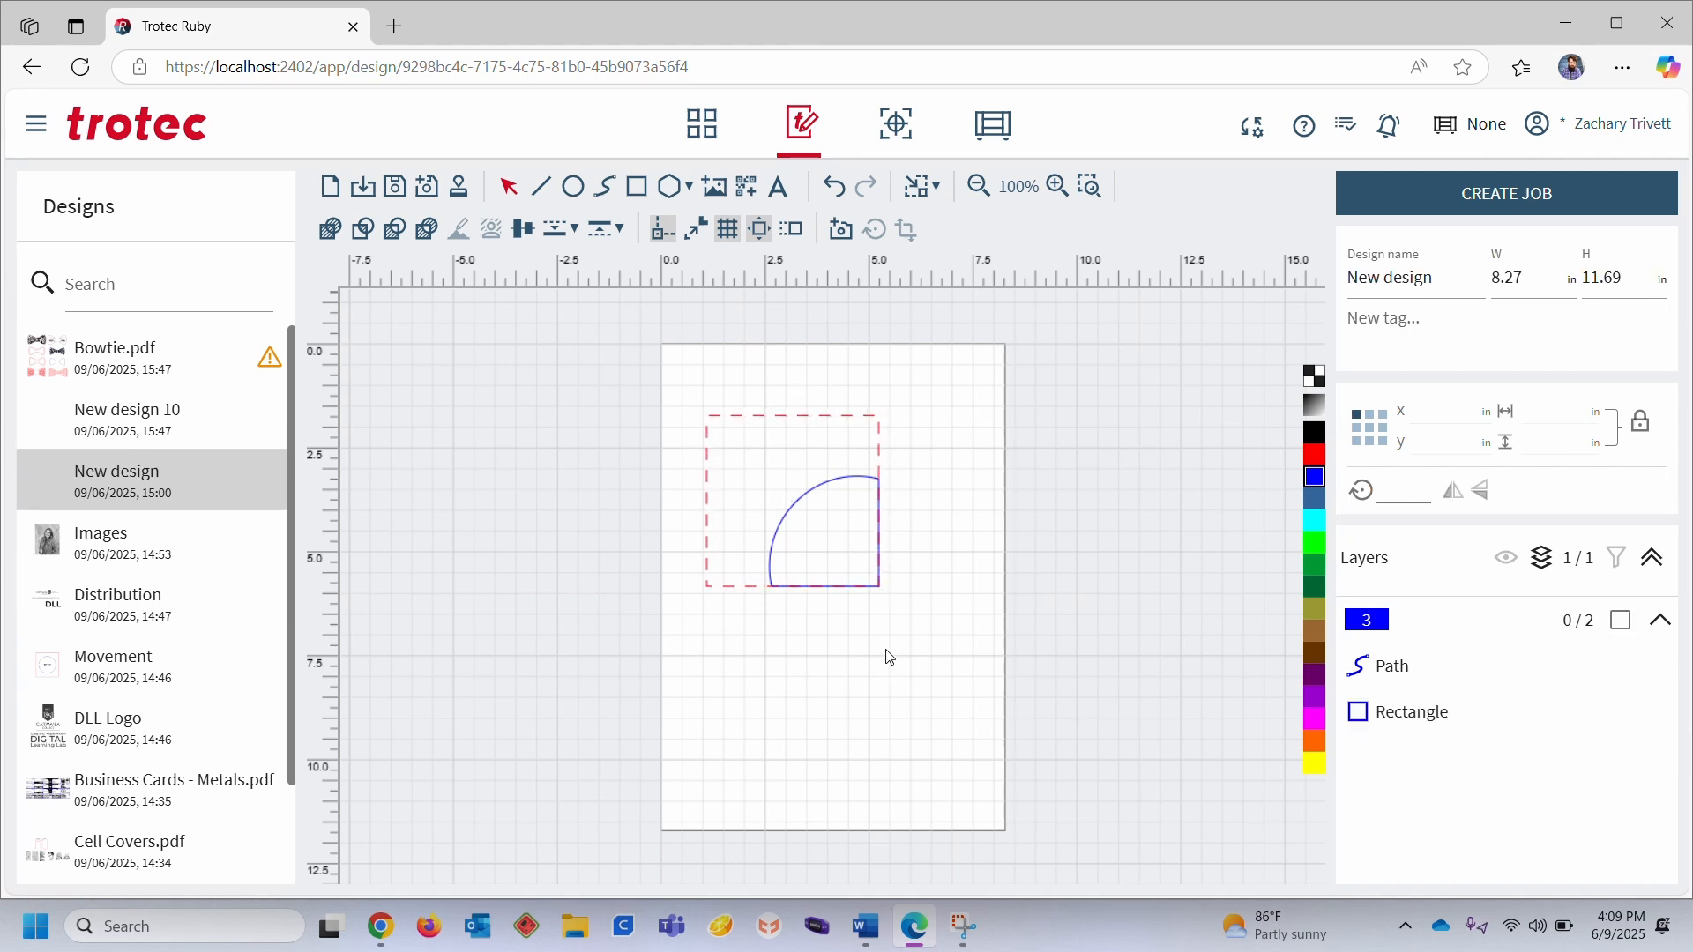
pyautogui.hotkey('ctrl', 'z')
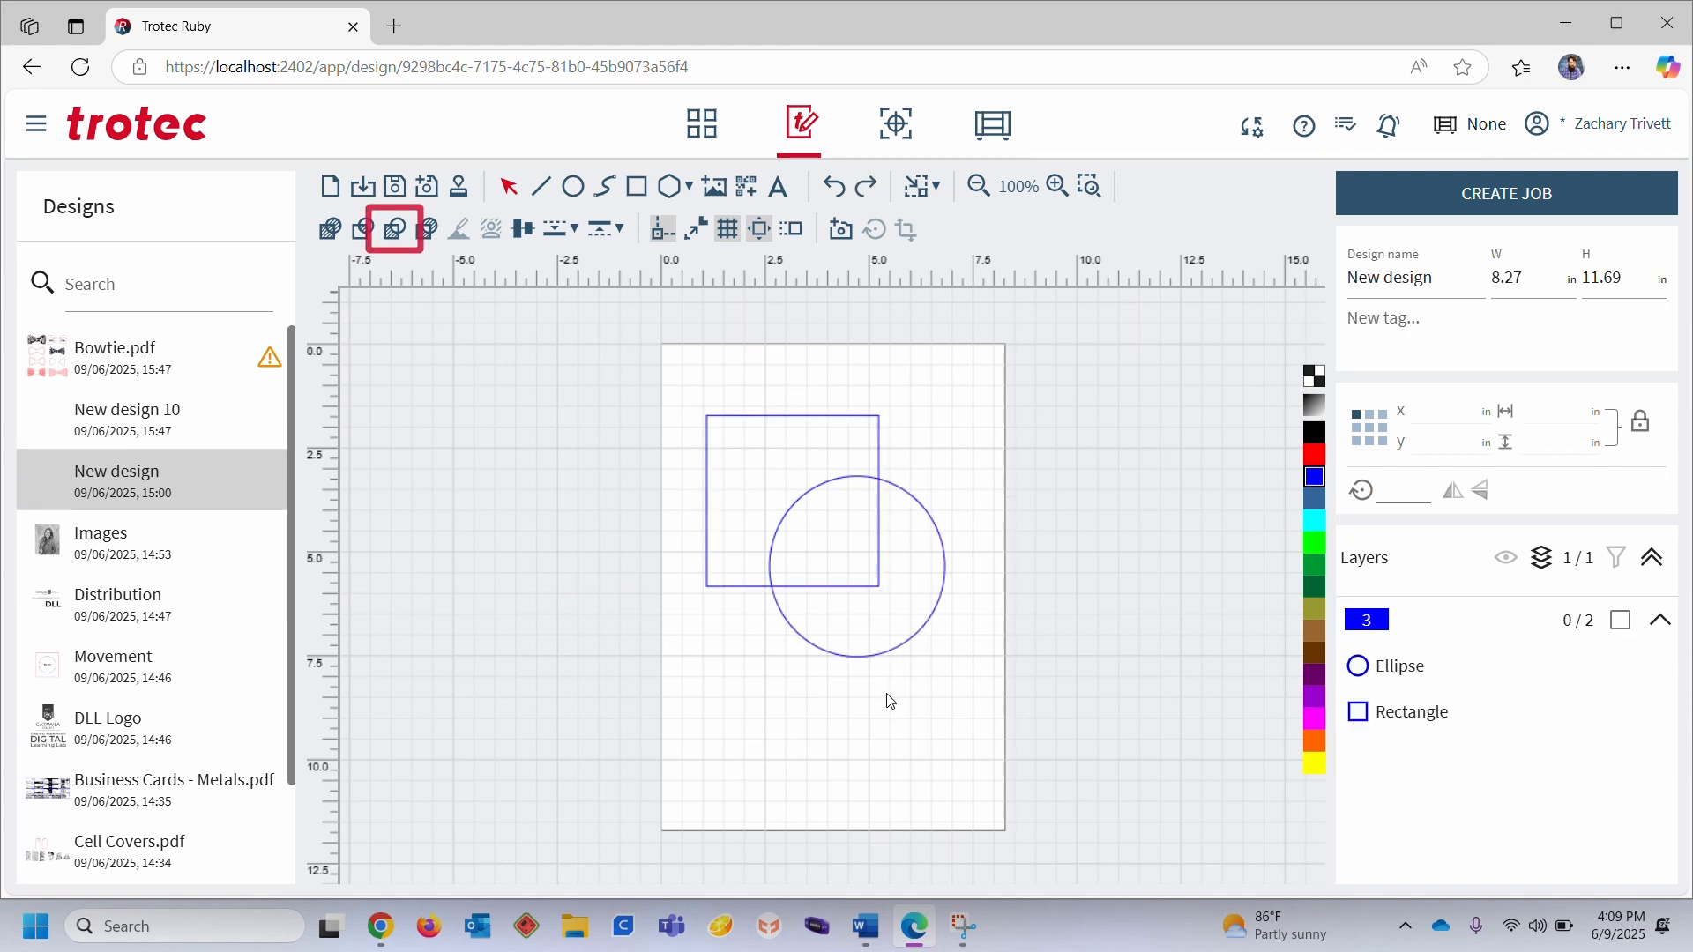
# - Using the rectangle as the trimming shape, cut away the part of the circle inside it, and undo the cut
pyautogui.click(820, 631)
pyautogui.click(752, 452)
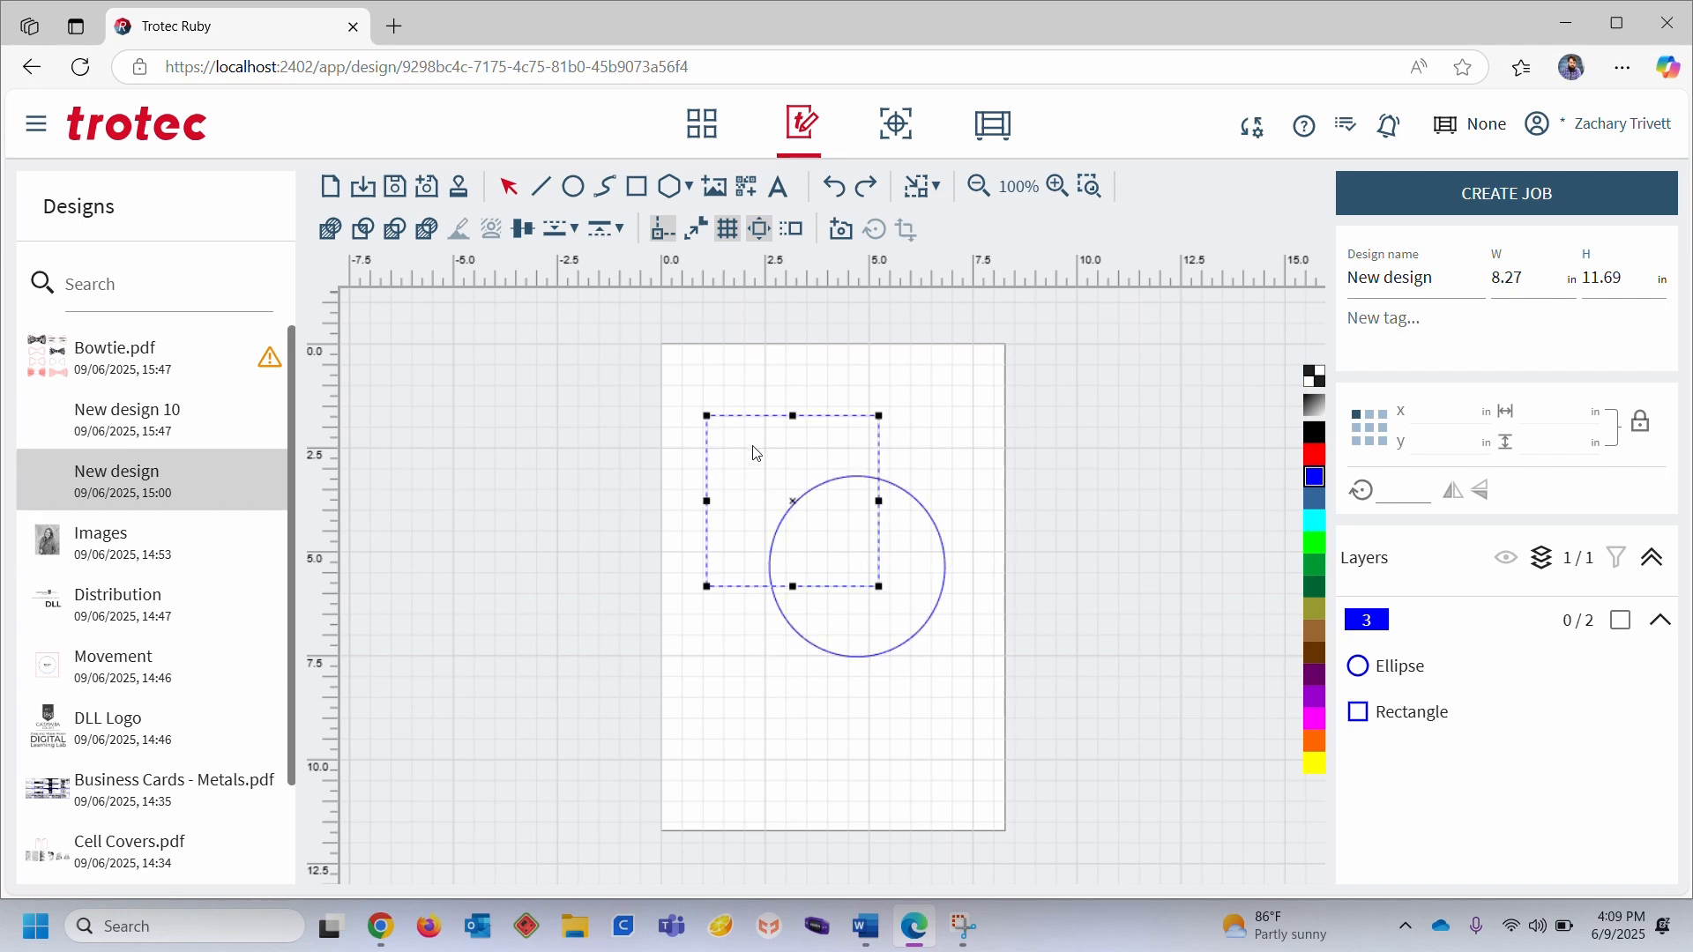
pyautogui.press('c')
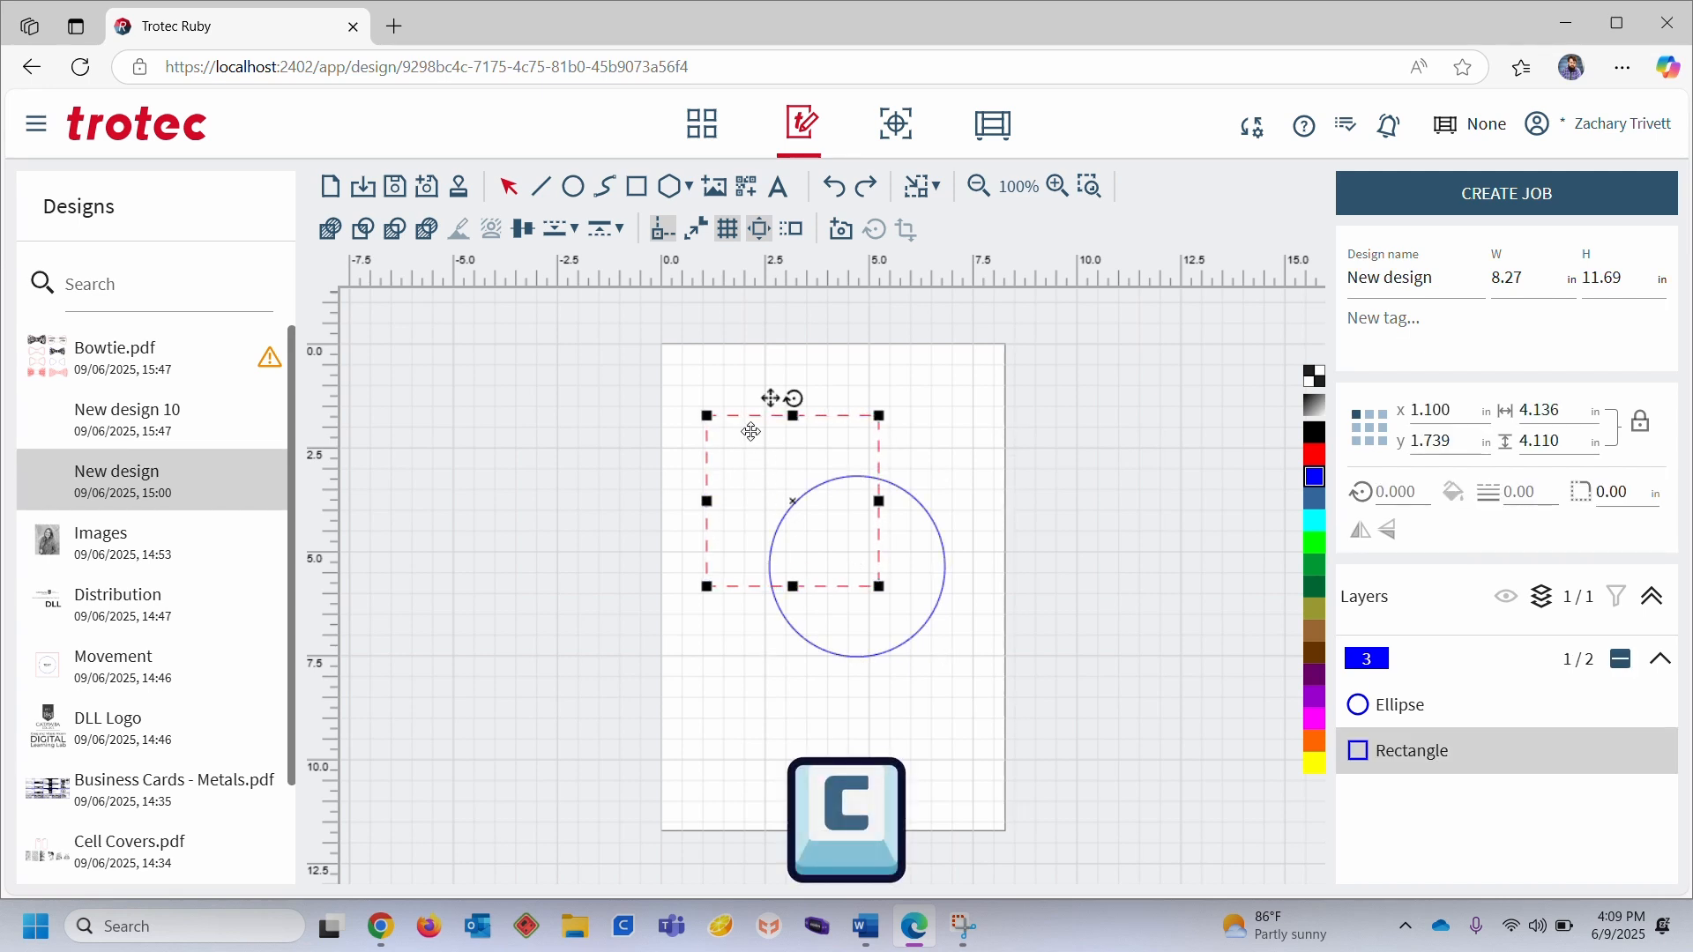
pyautogui.moveTo(663, 347); pyautogui.dragTo(1010, 720)
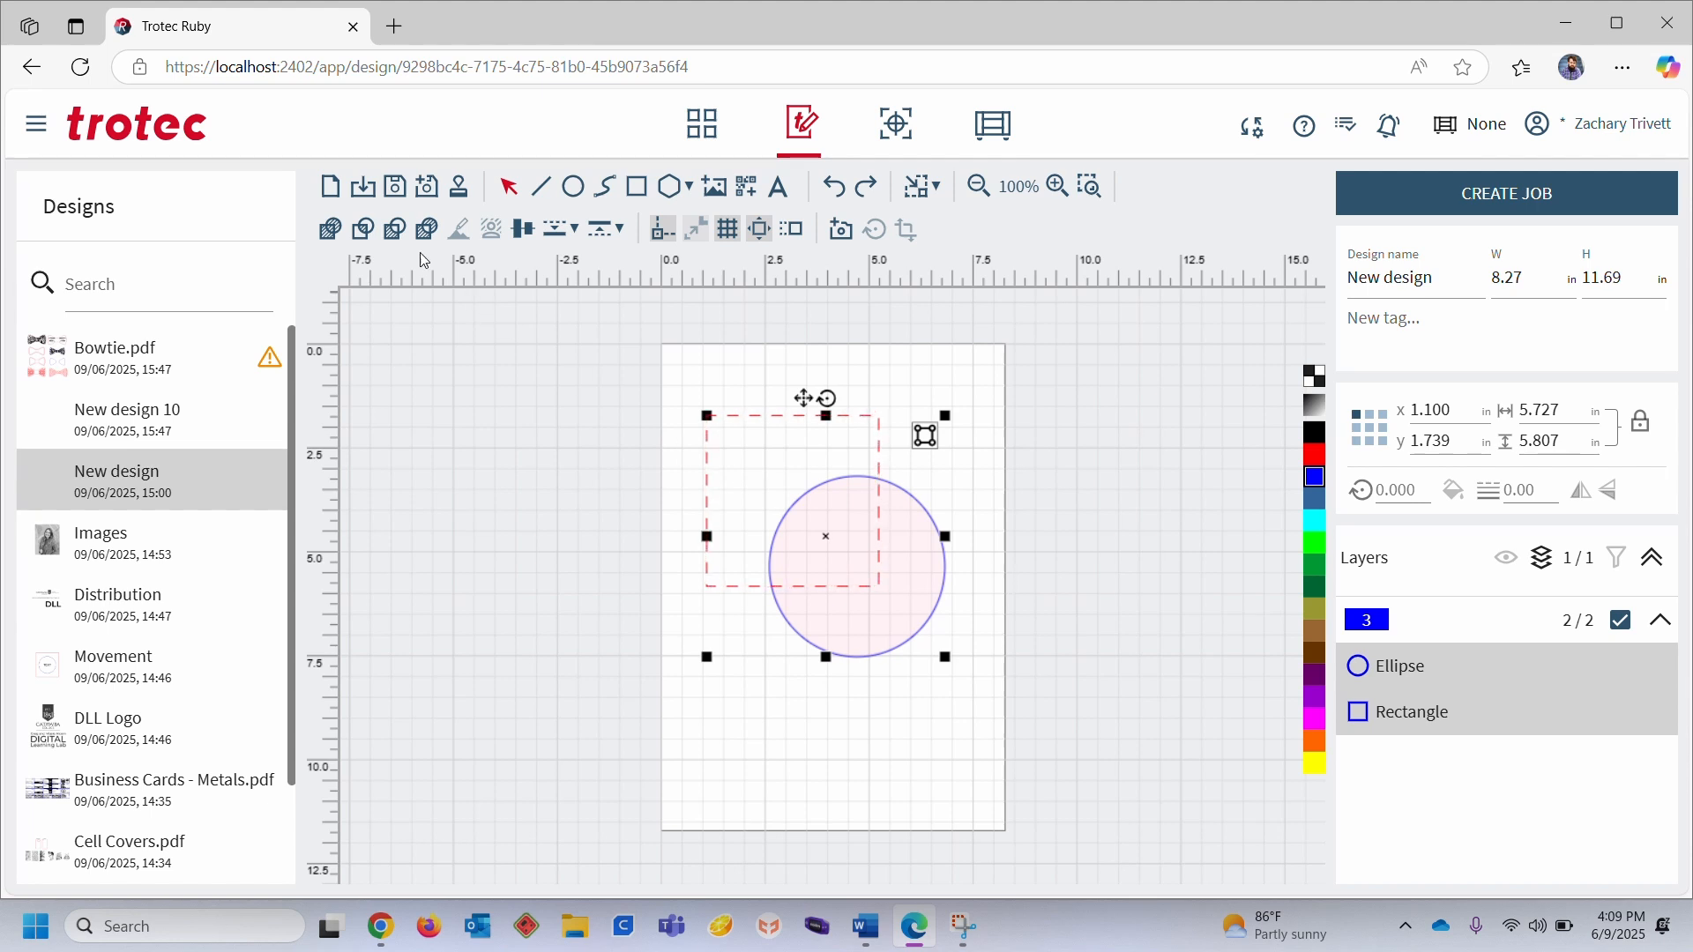
pyautogui.click(395, 231)
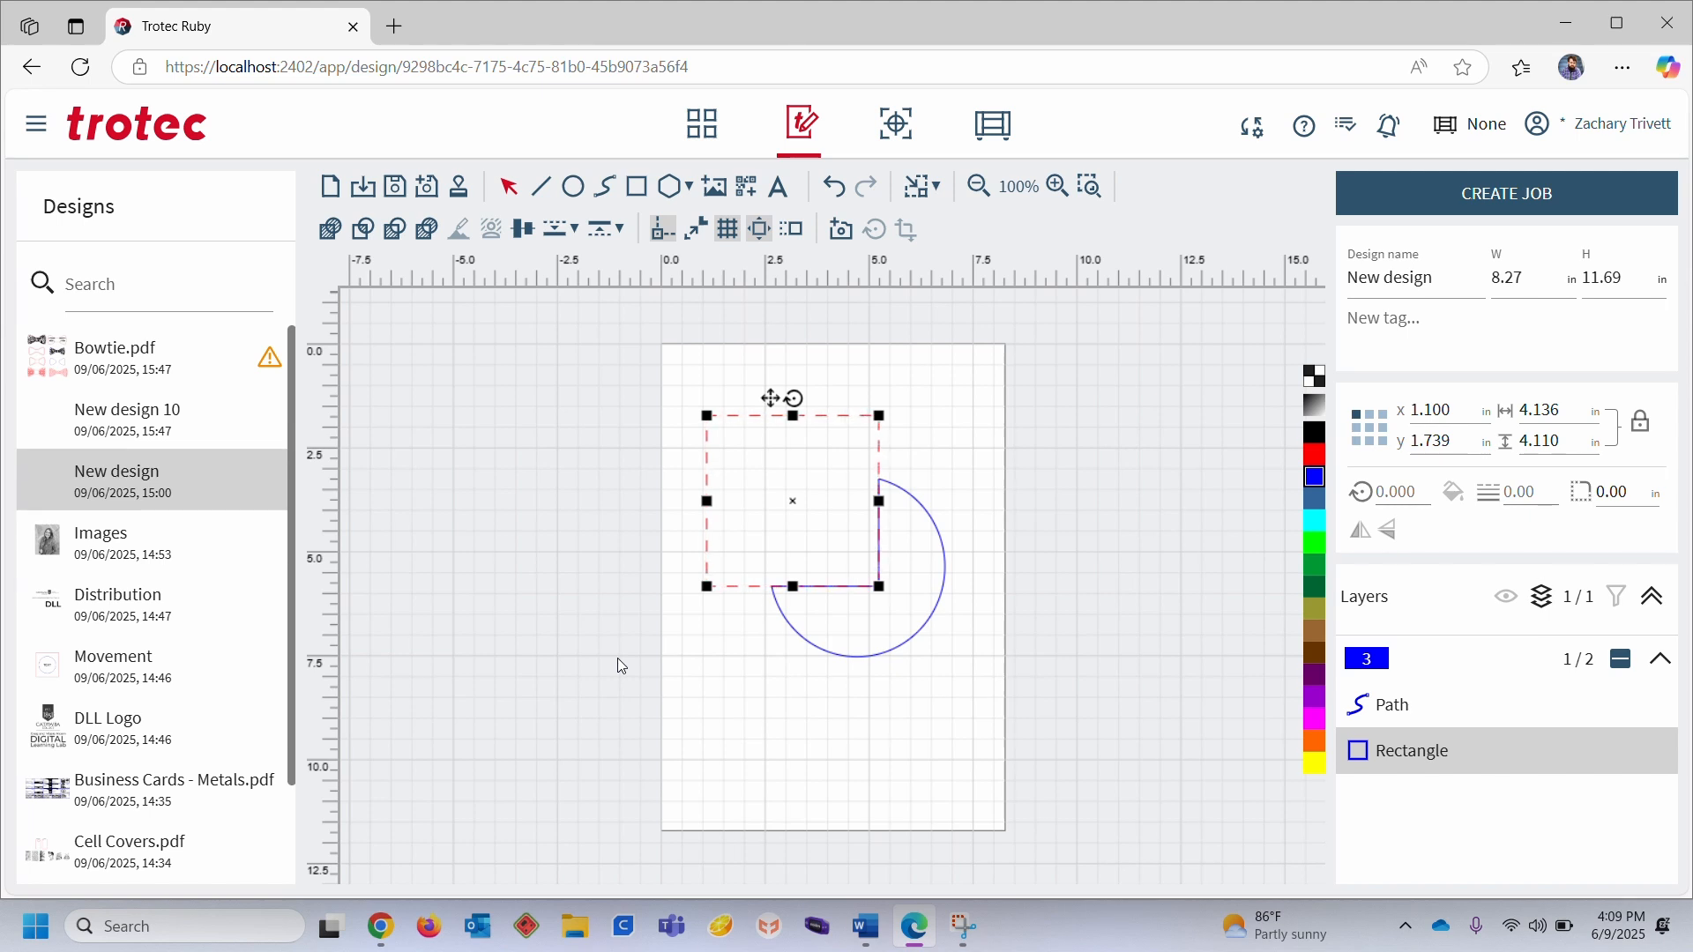
pyautogui.click(887, 721)
pyautogui.hotkey('ctrl', 'z')
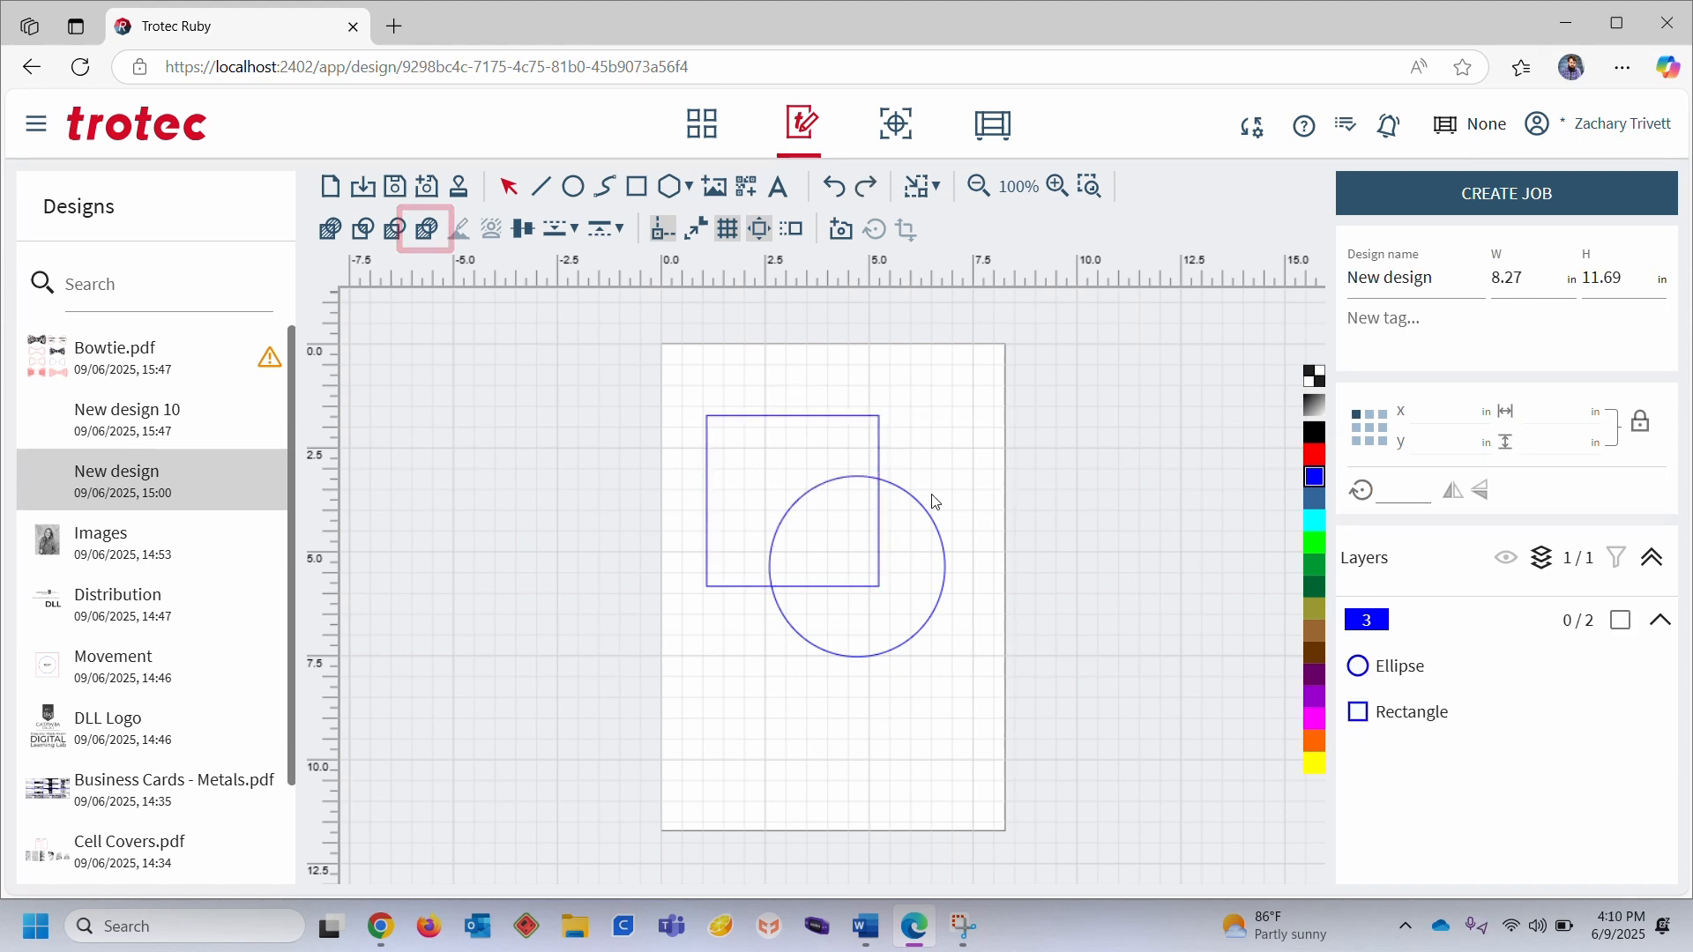
# - Select the rectangle and the circle together and fill both shapes
pyautogui.click(863, 467)
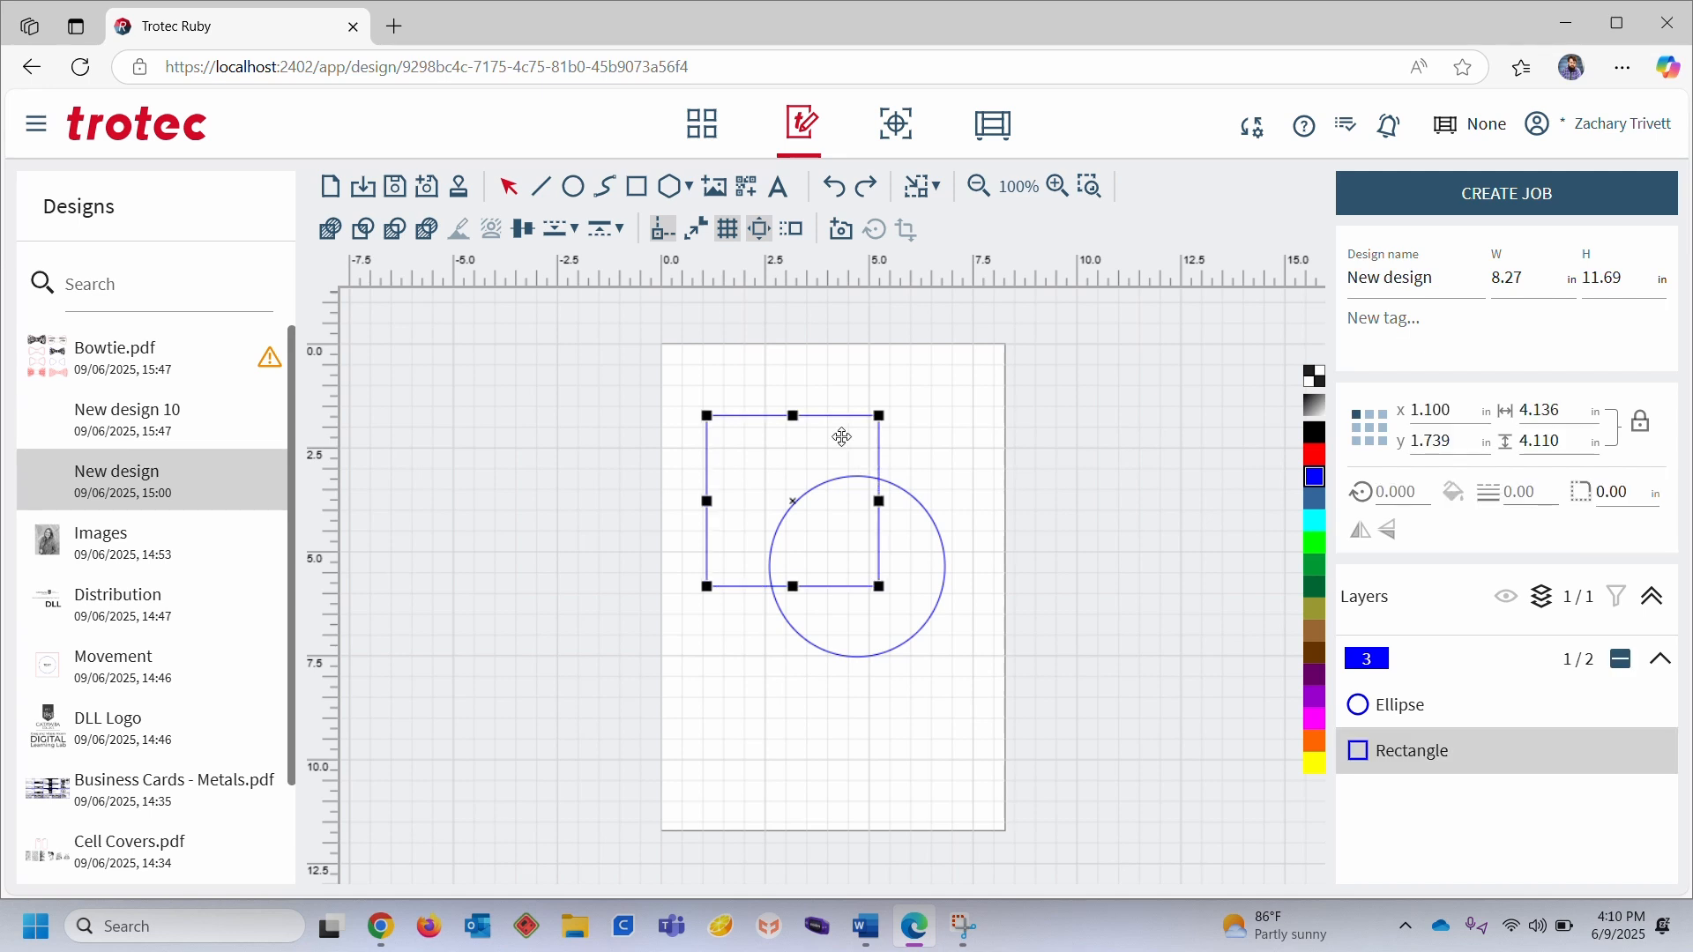
pyautogui.keyDown('shift'); pyautogui.click(945, 560); pyautogui.keyUp('shift')
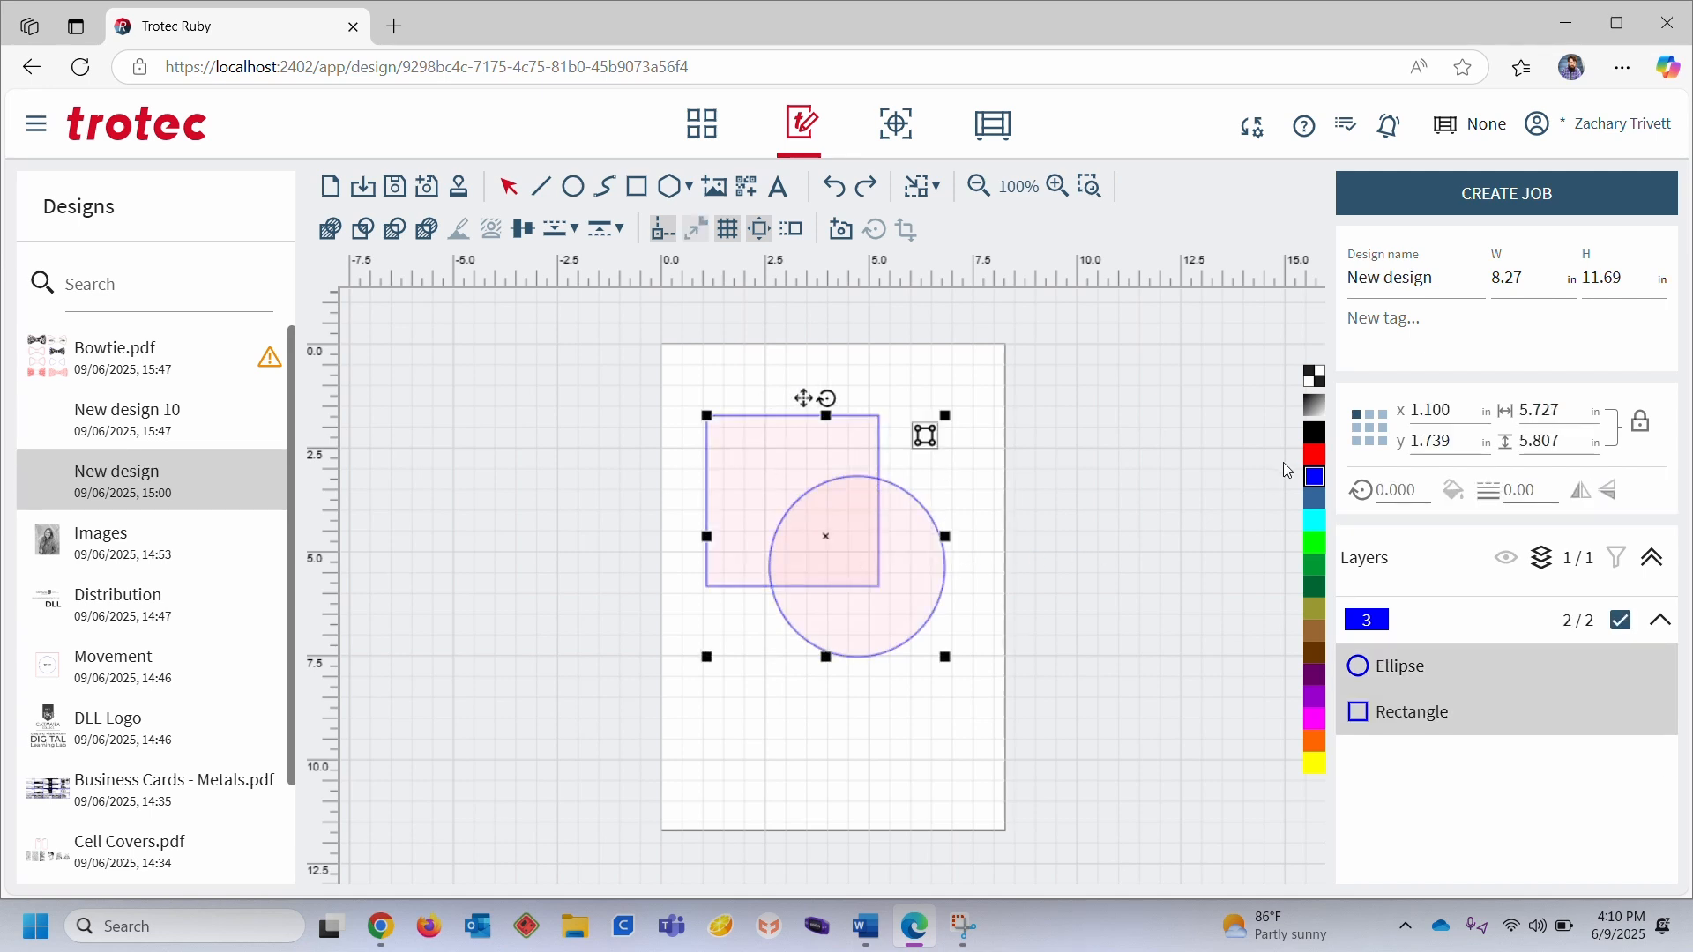
pyautogui.click(1453, 489)
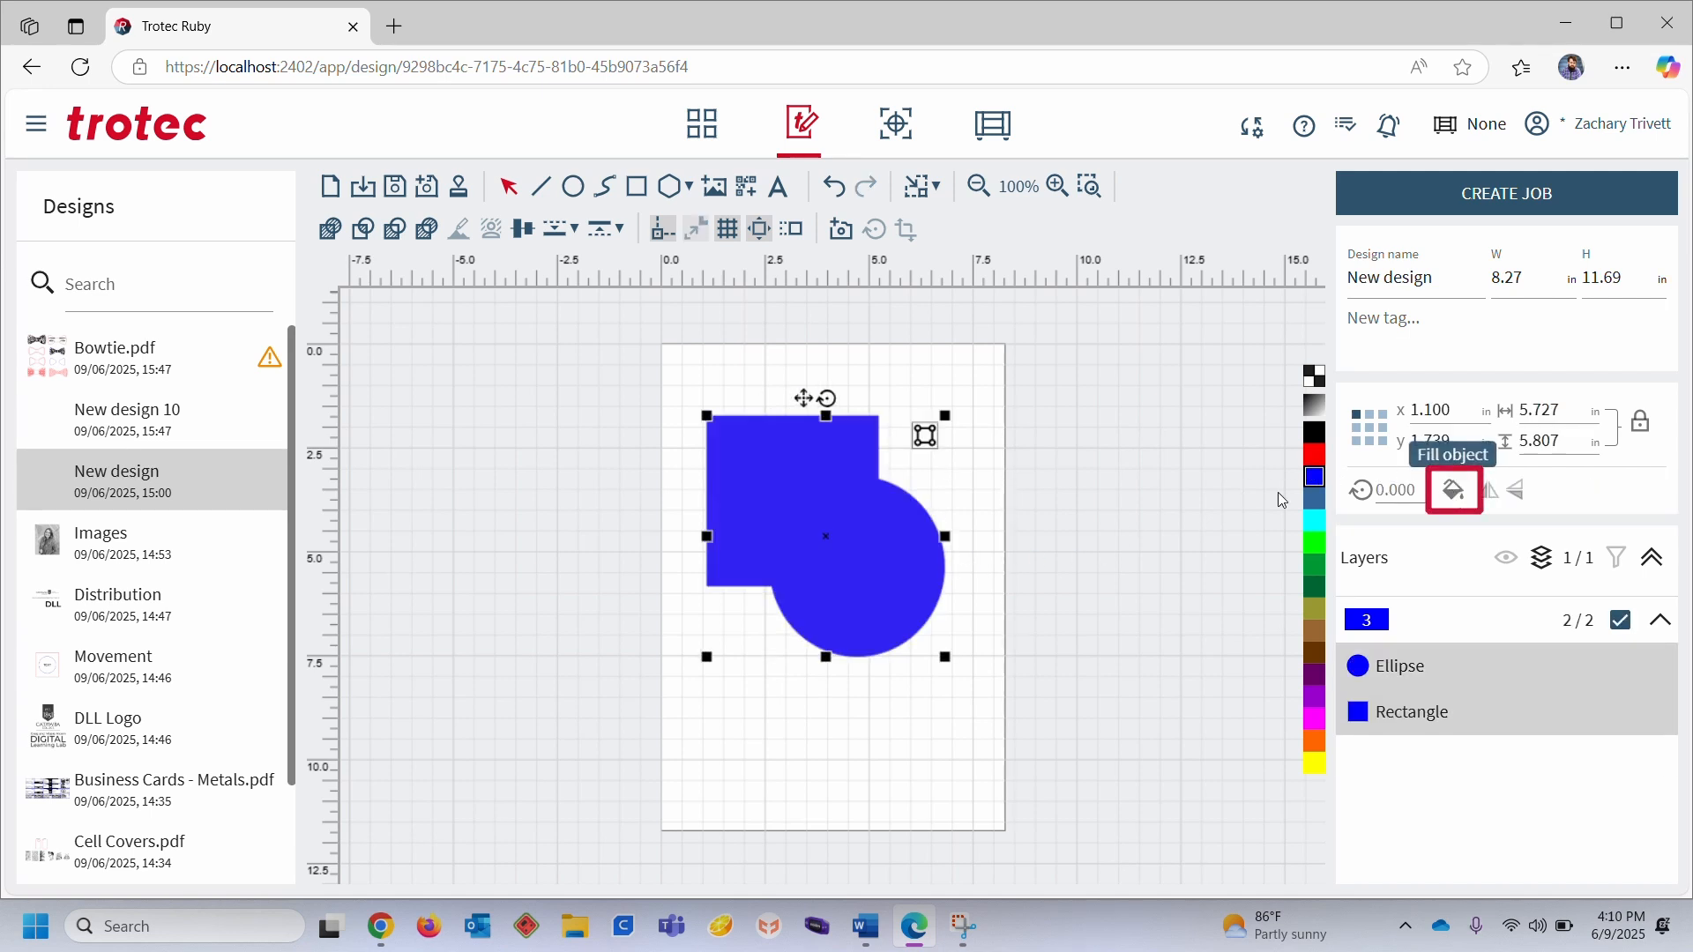
# - Make the filled rectangle the trimming shape and combine it with the circle so that only their overlapping area is removed
pyautogui.click(776, 441)
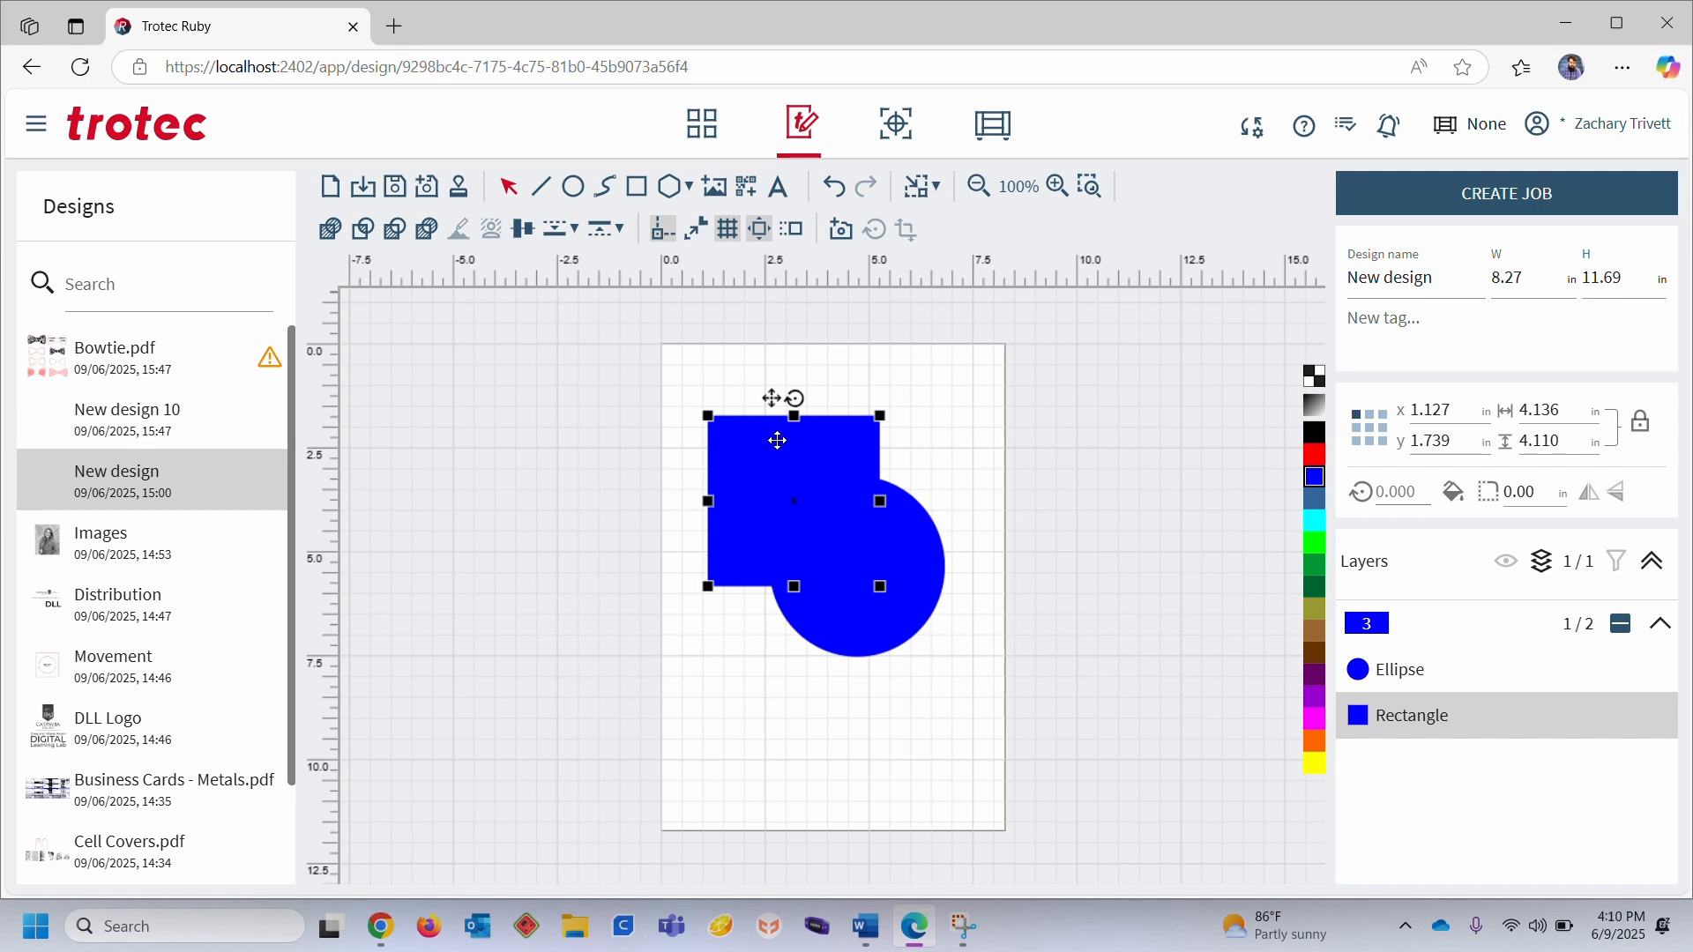
pyautogui.press('c')
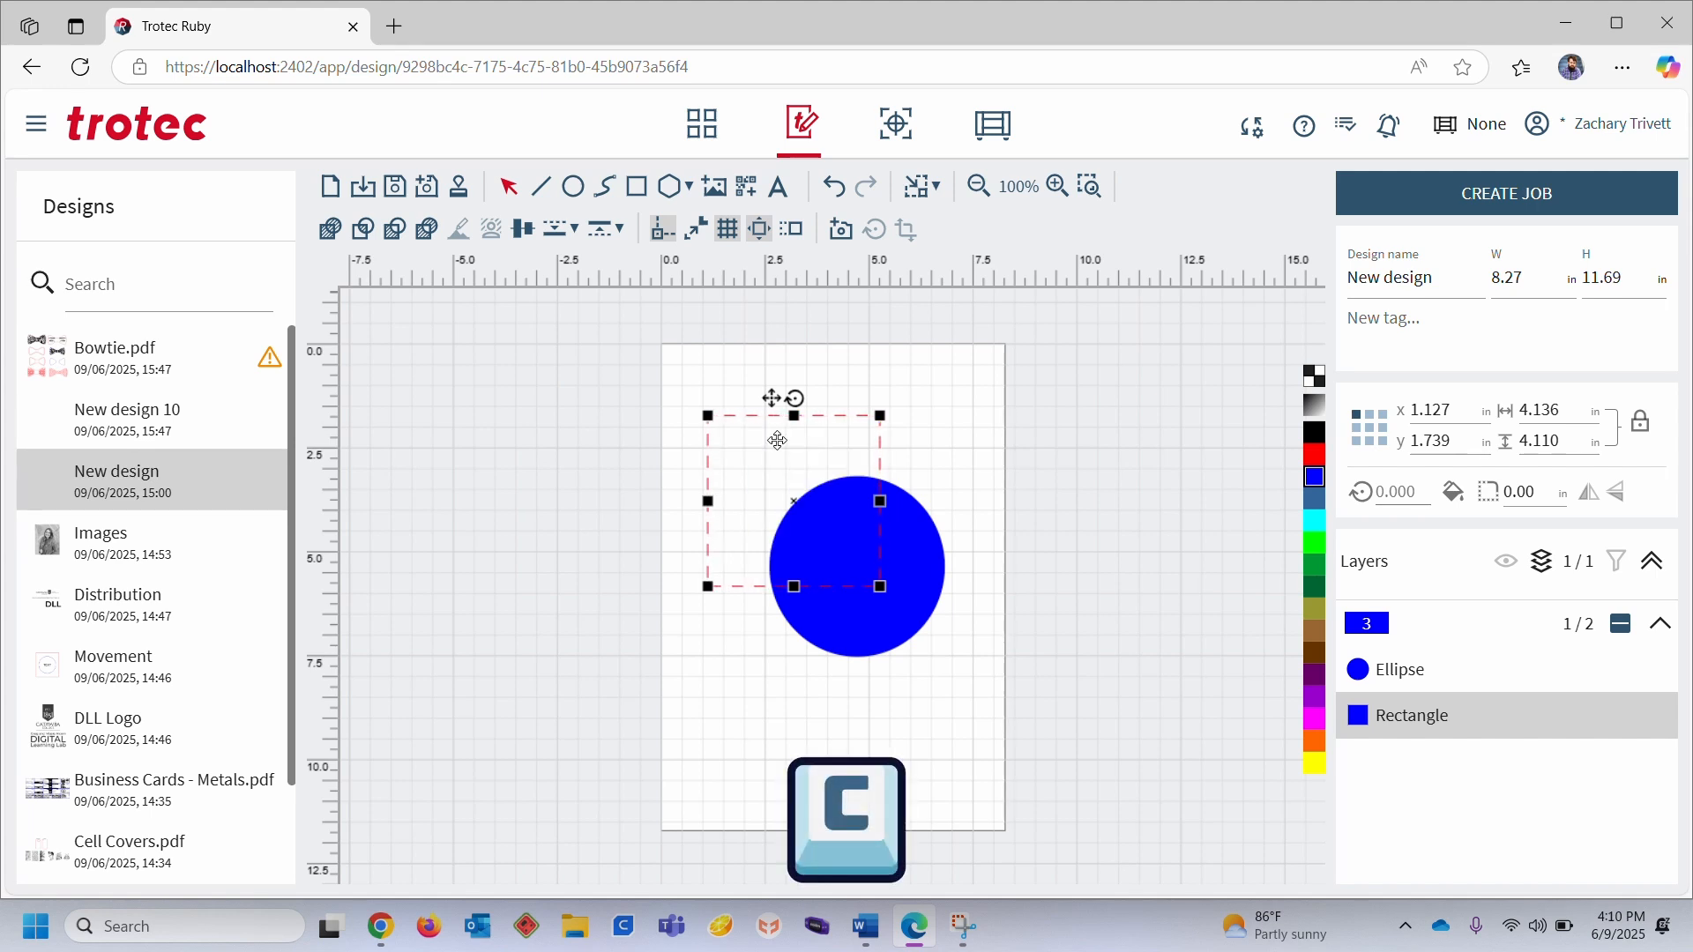
pyautogui.moveTo(648, 335); pyautogui.dragTo(1023, 720)
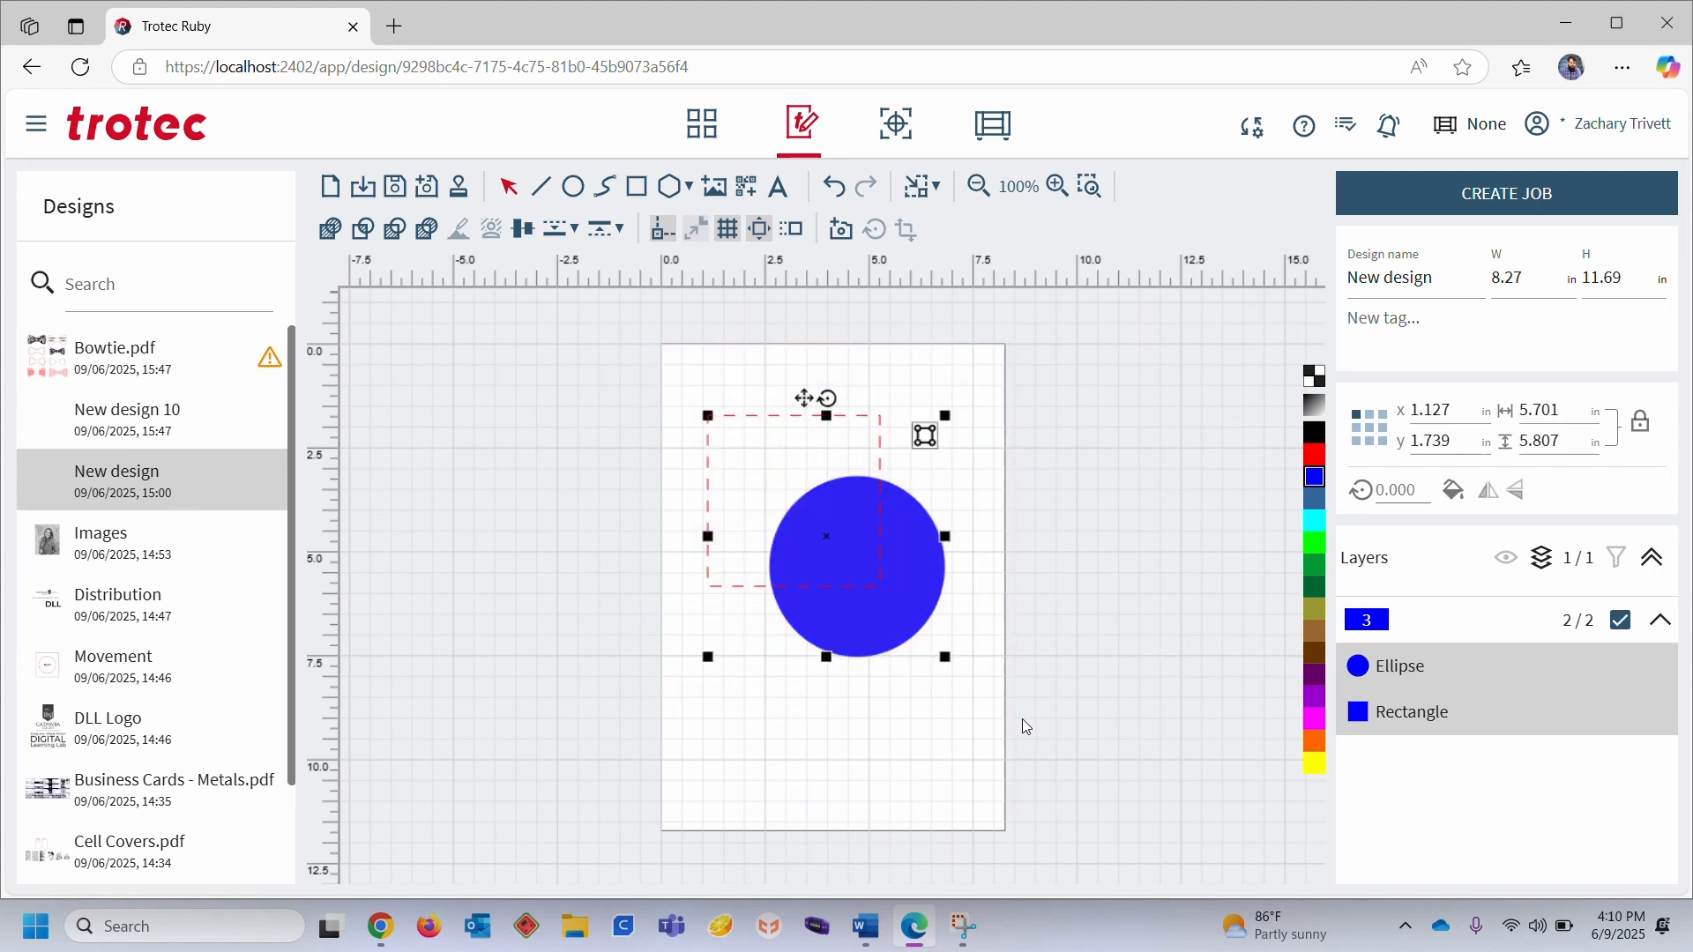
pyautogui.click(425, 231)
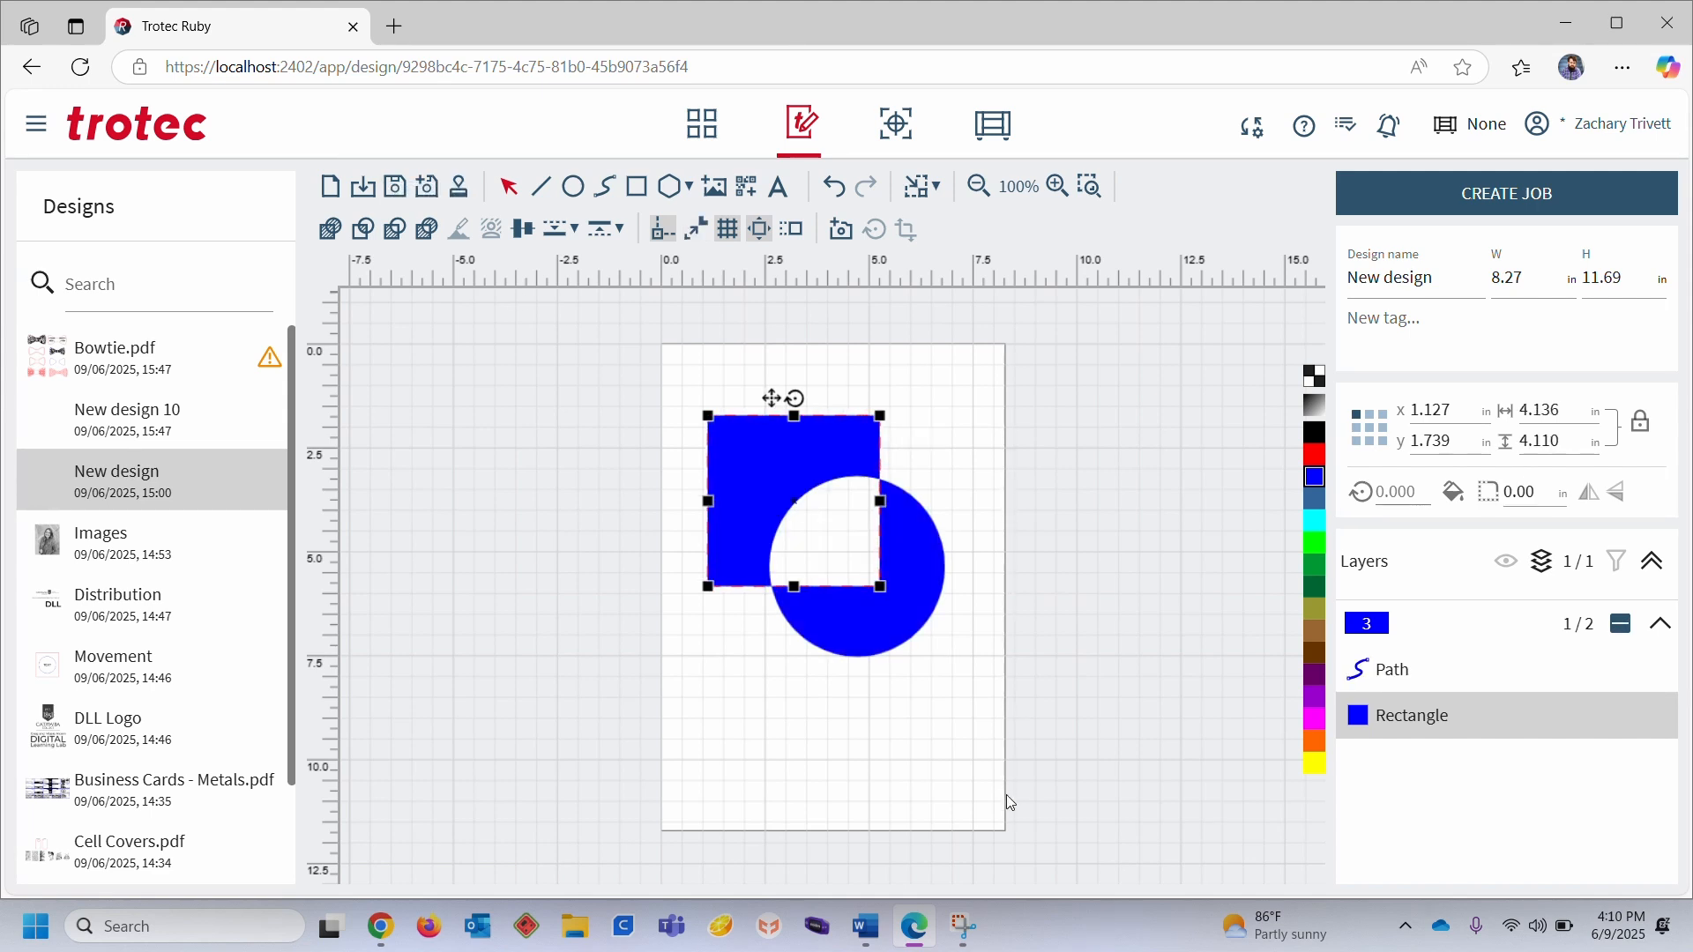
pyautogui.click(945, 499)
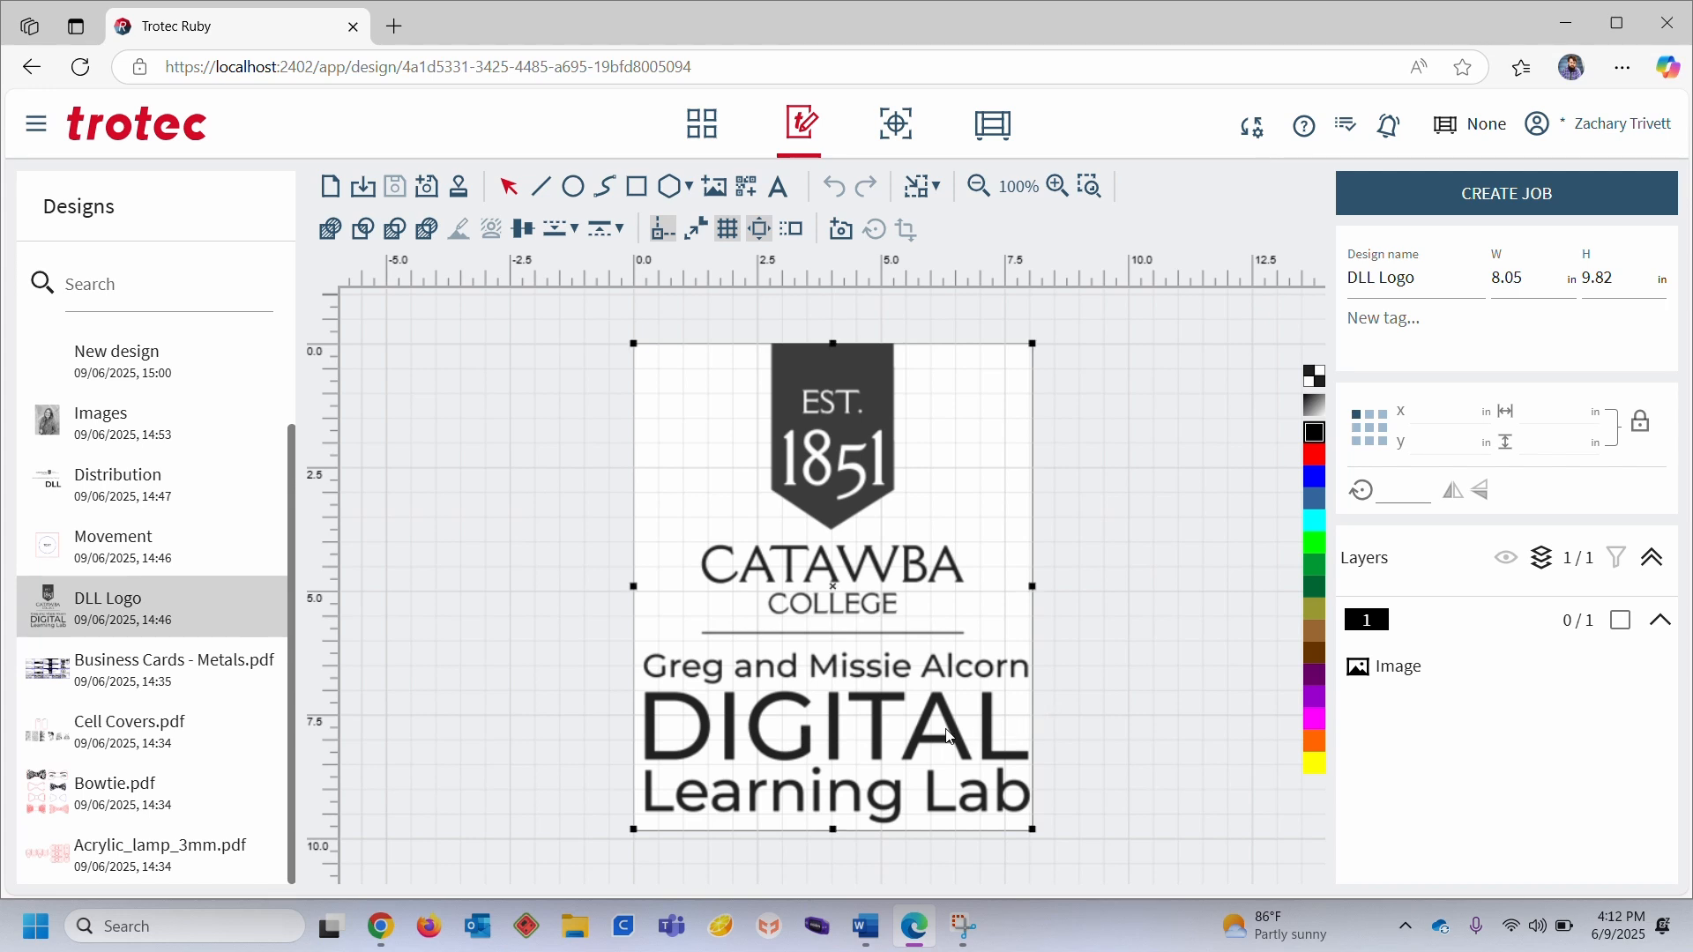
# - Trace the DLL Logo image into vector outlines with the default settings and move the traced outlines away from the image
pyautogui.click(876, 656)
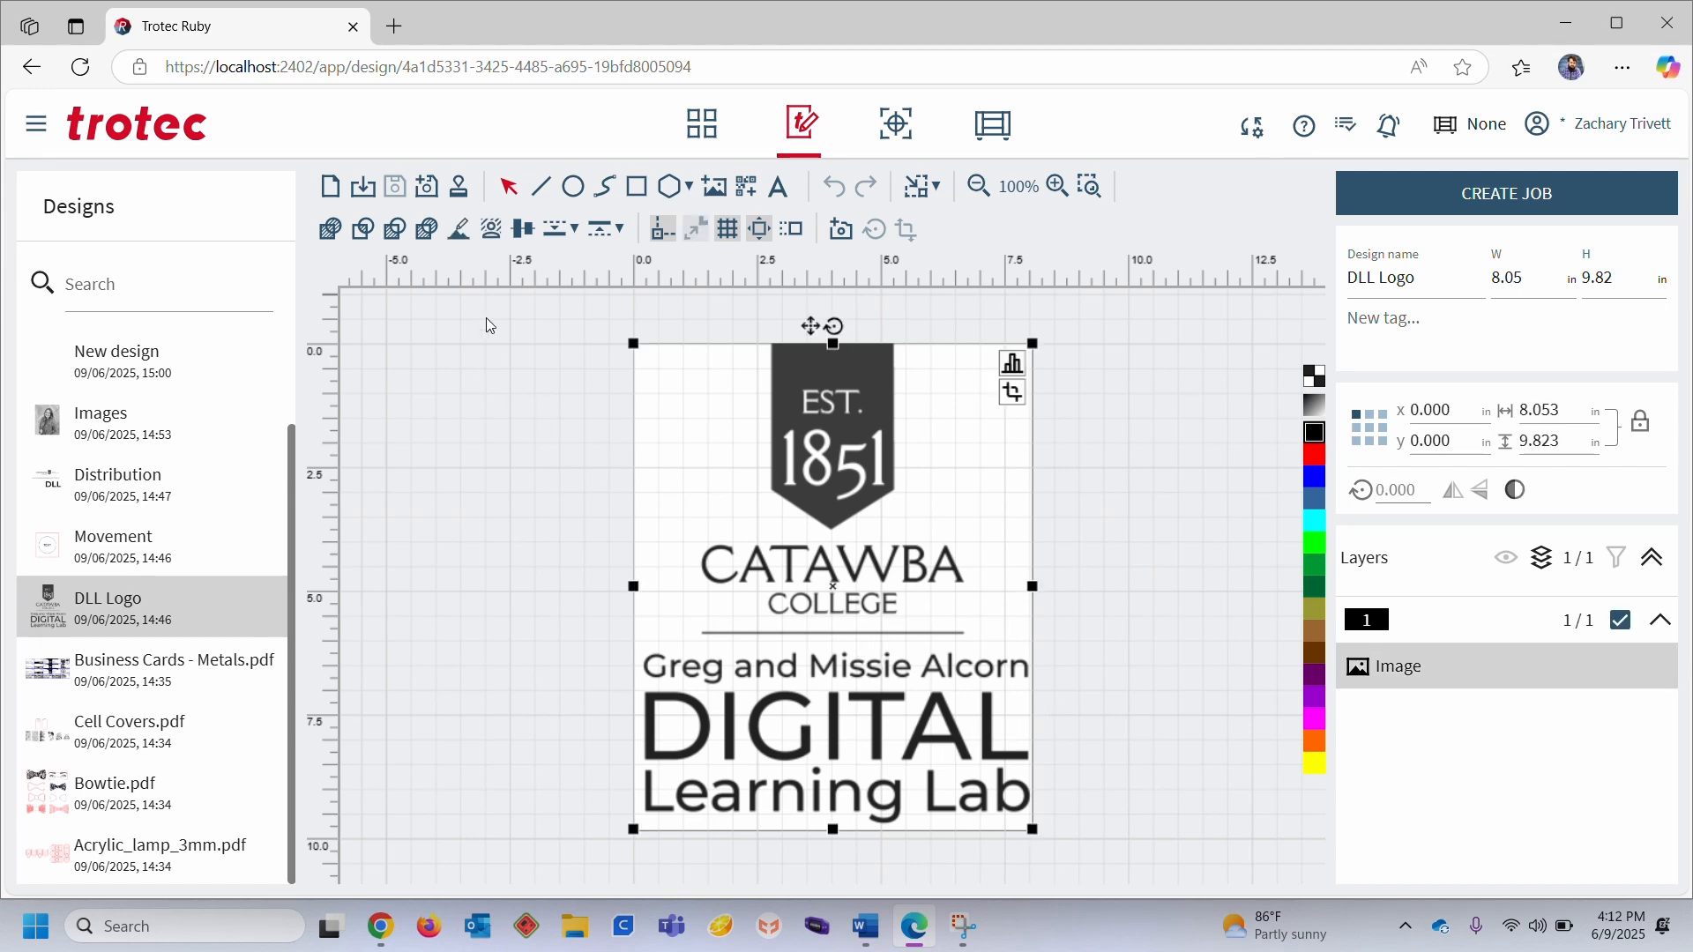
pyautogui.click(468, 232)
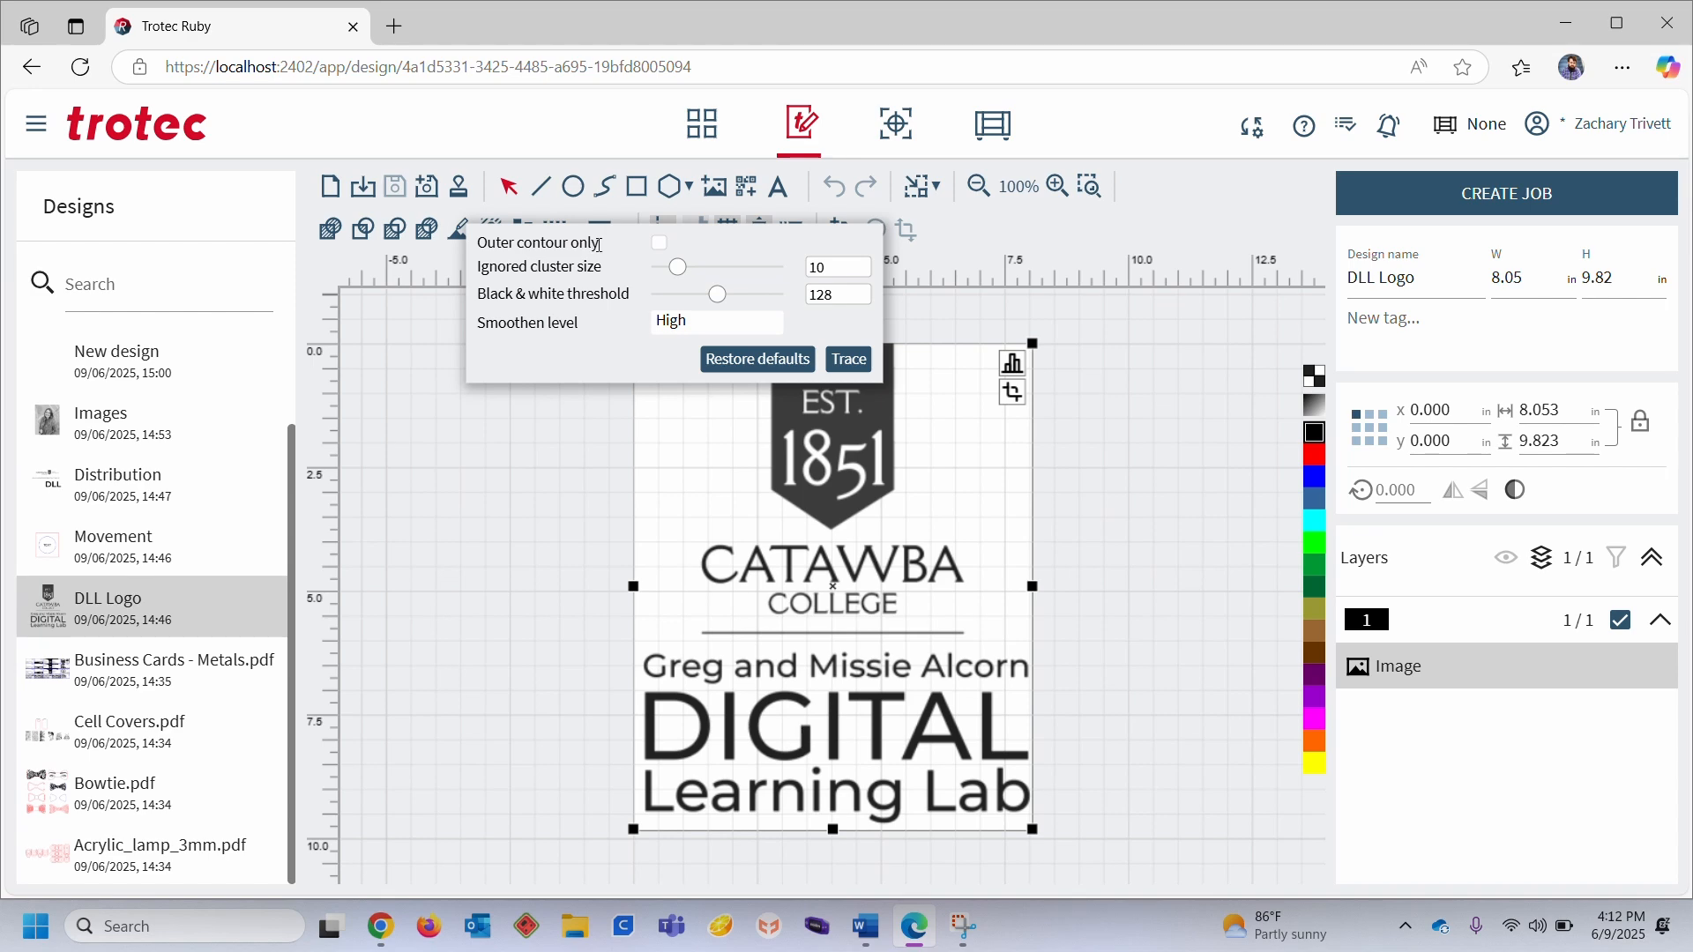
pyautogui.click(850, 362)
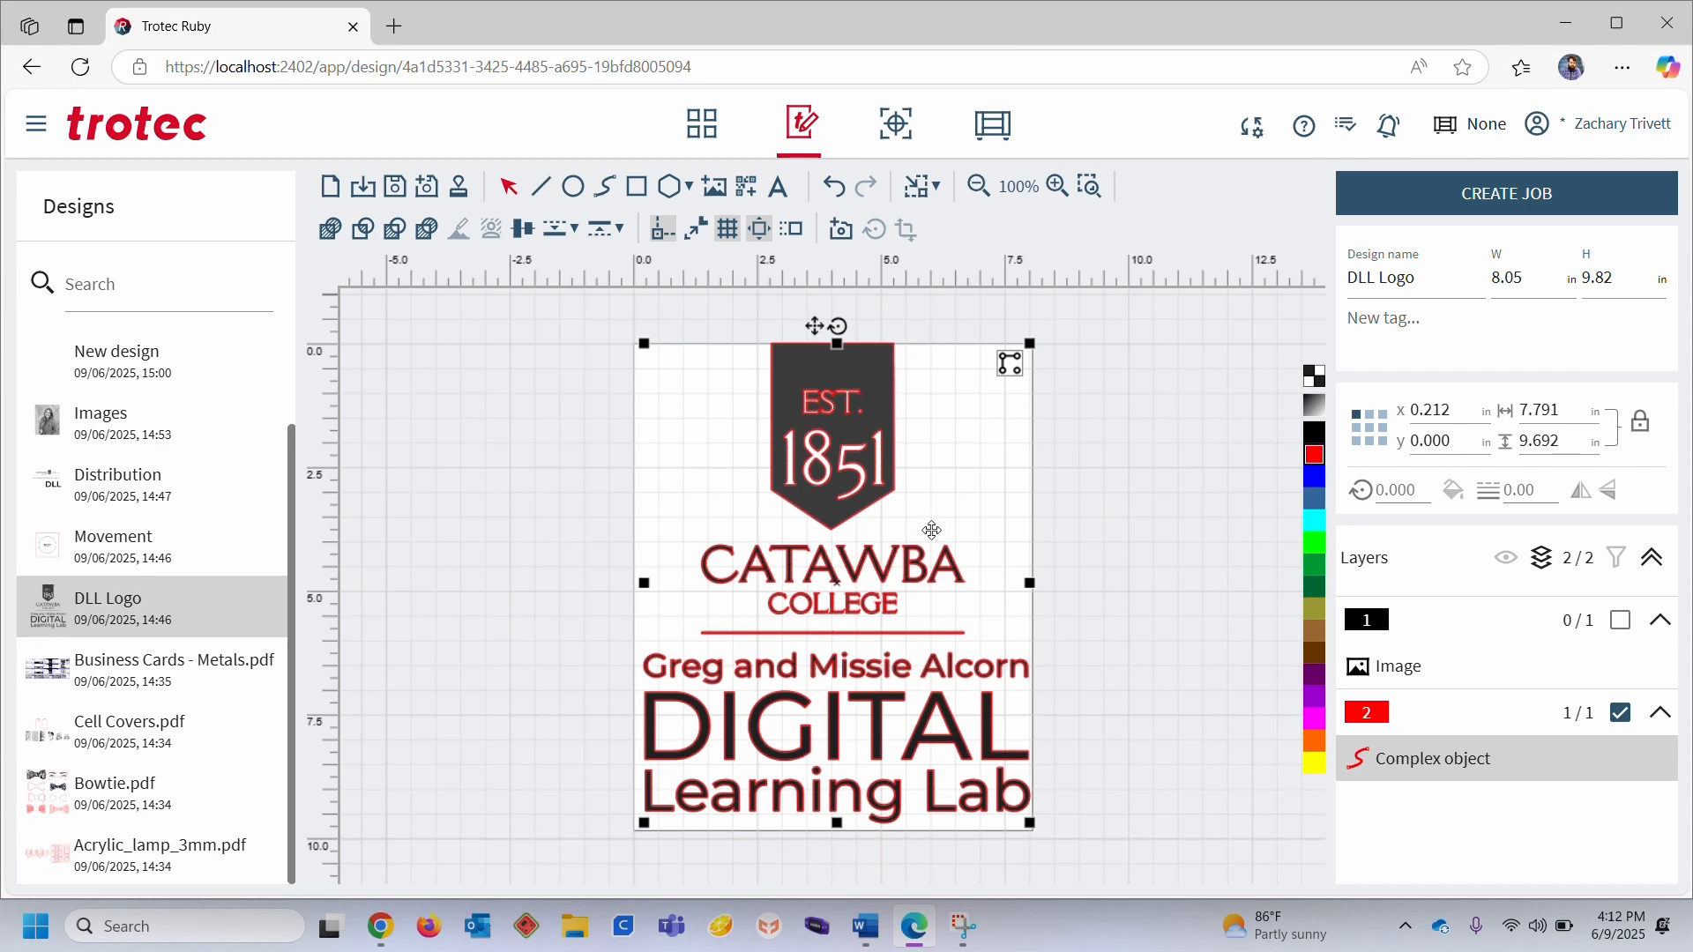
pyautogui.moveTo(728, 536)
pyautogui.mouseDown()
pyautogui.moveTo(529, 565)
pyautogui.moveTo(559, 570)
pyautogui.mouseUp()
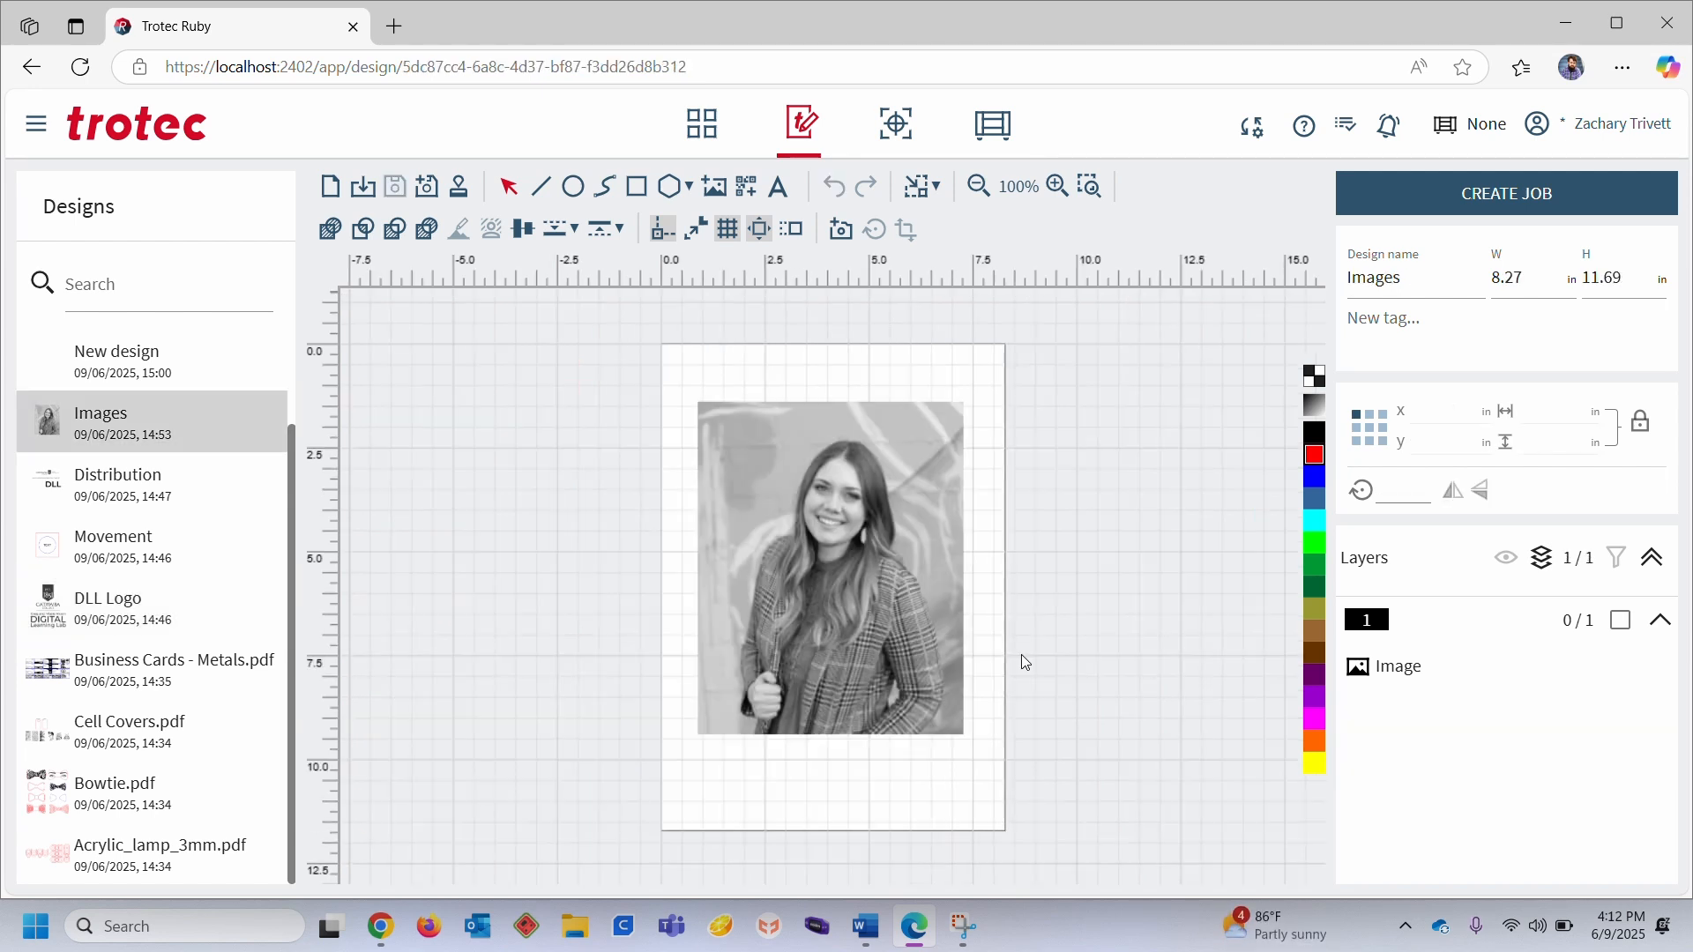
# - Remove the background from the portrait photo in the Images design
pyautogui.click(870, 606)
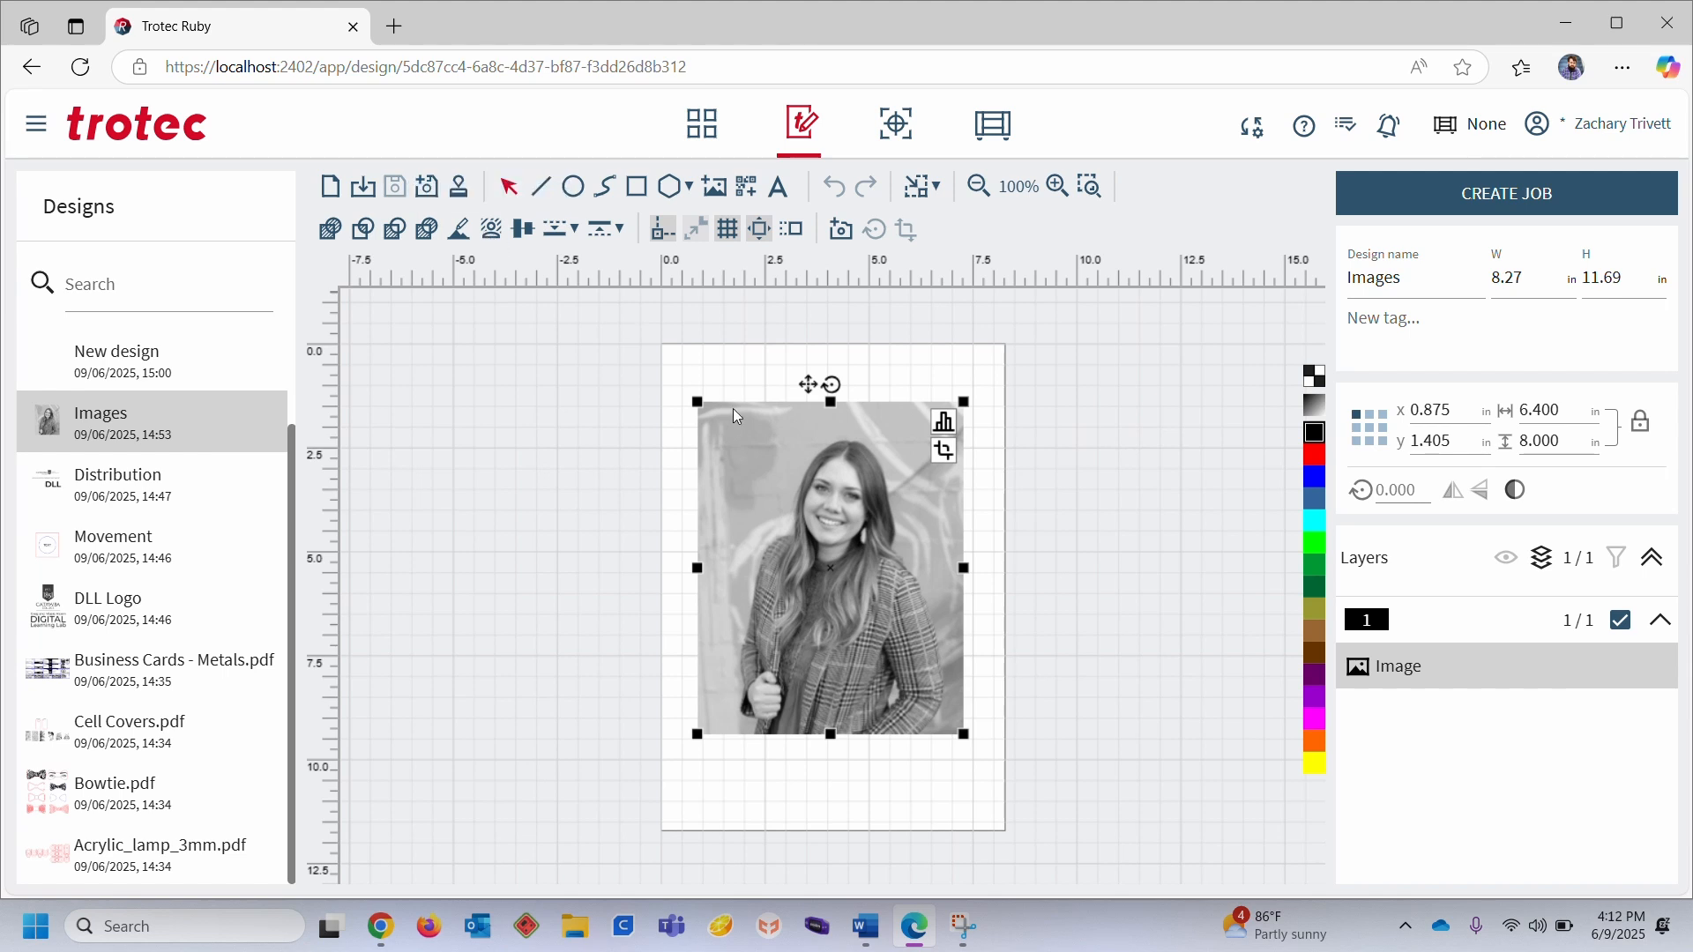
pyautogui.click(494, 234)
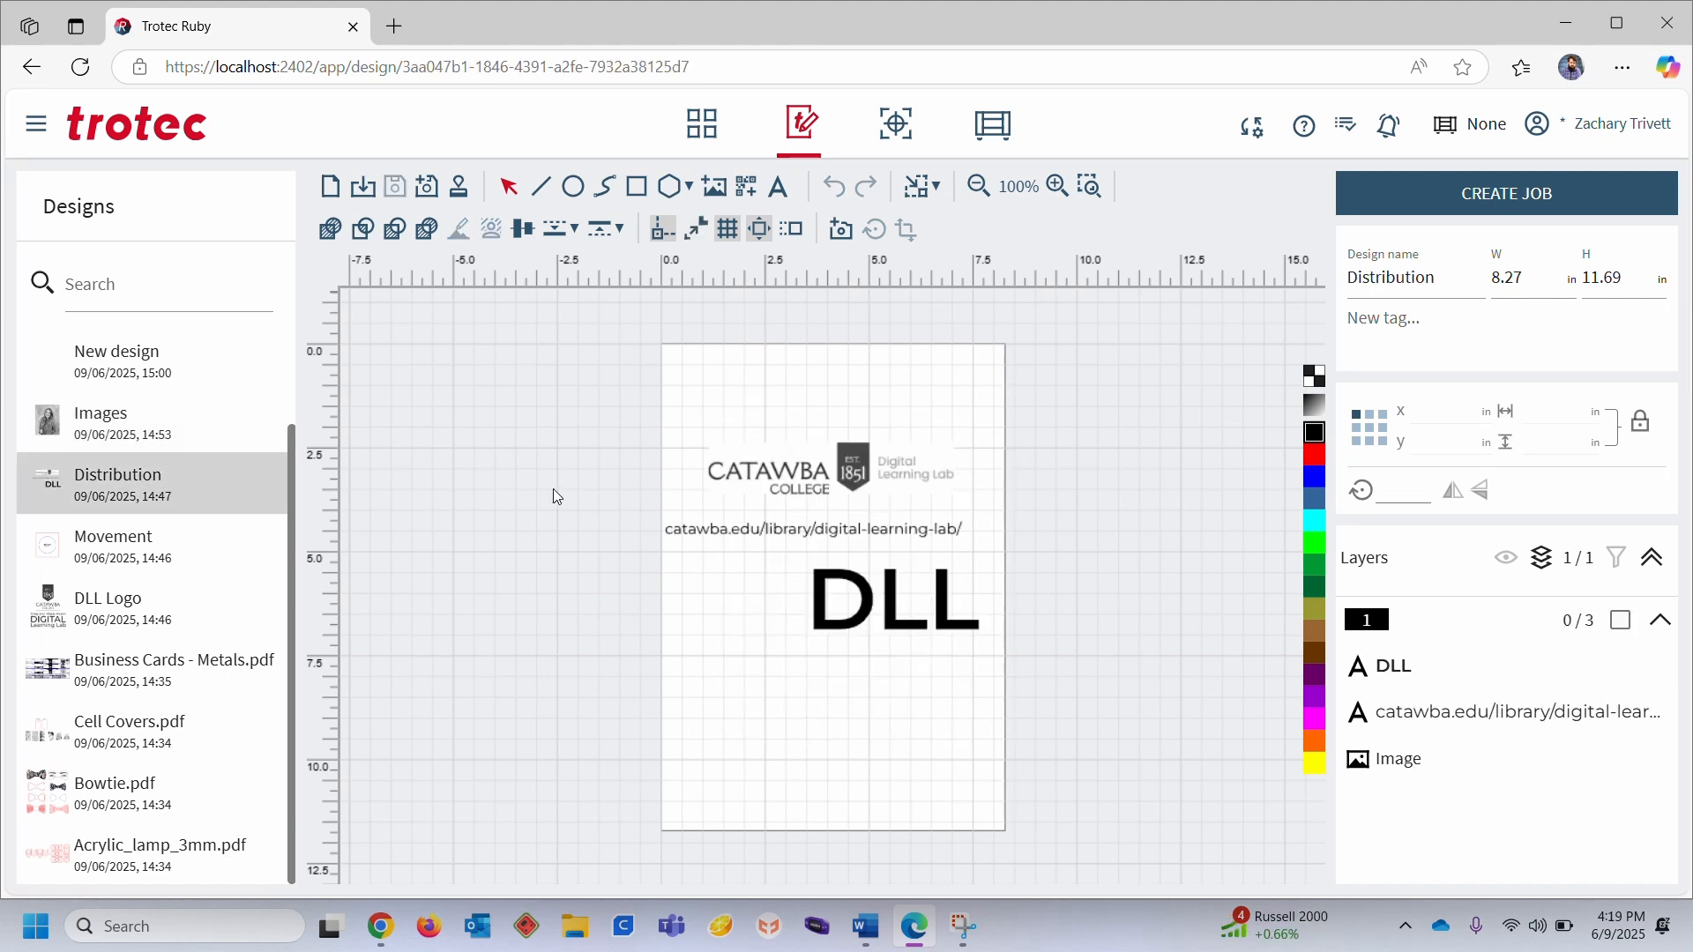
# - In the Distribution design, preview Distribute top on the logo, web address and DLL text without applying it
pyautogui.moveTo(595, 376); pyautogui.dragTo(984, 635)
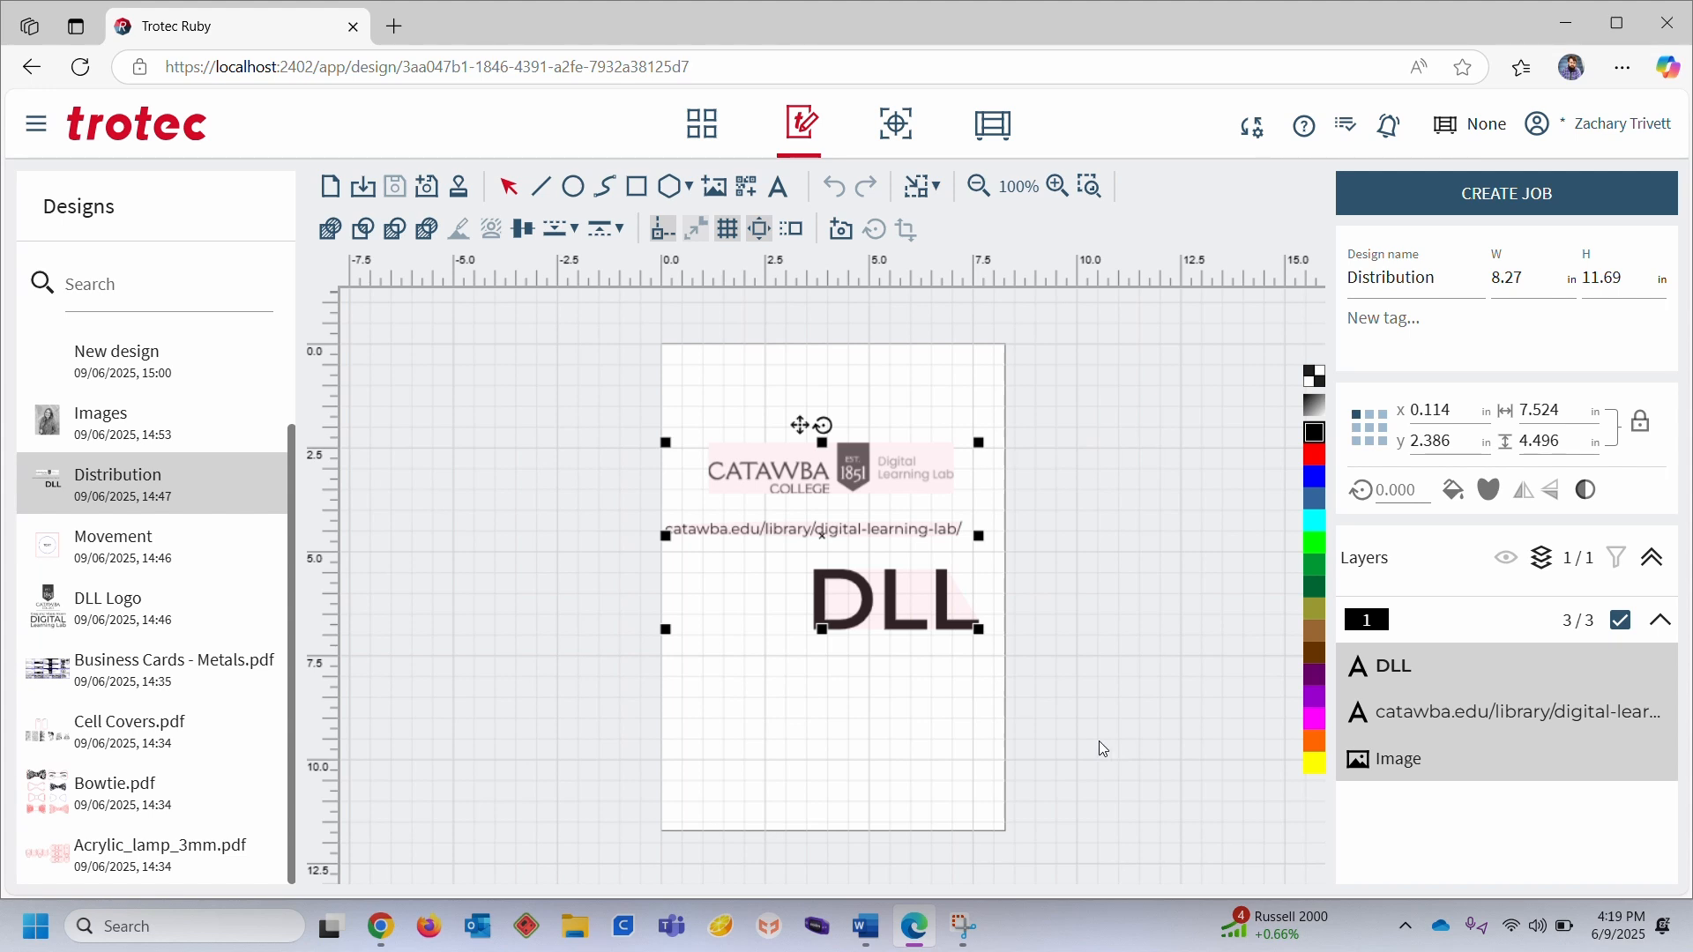
pyautogui.click(528, 231)
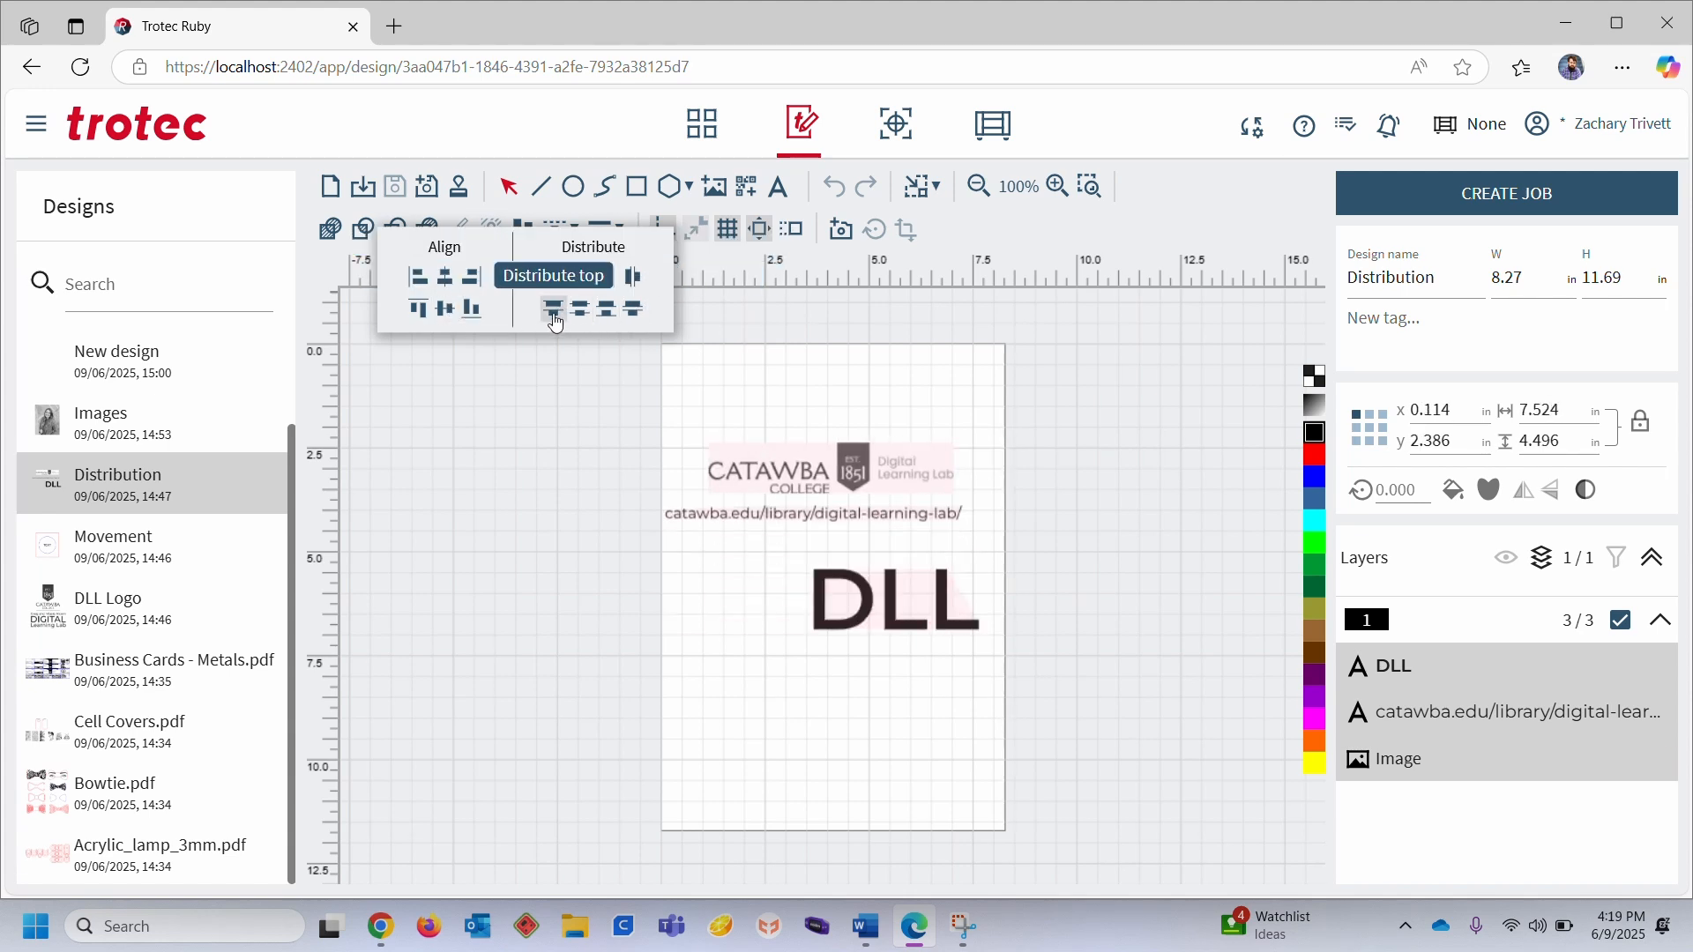
pyautogui.click(791, 703)
pyautogui.click(796, 710)
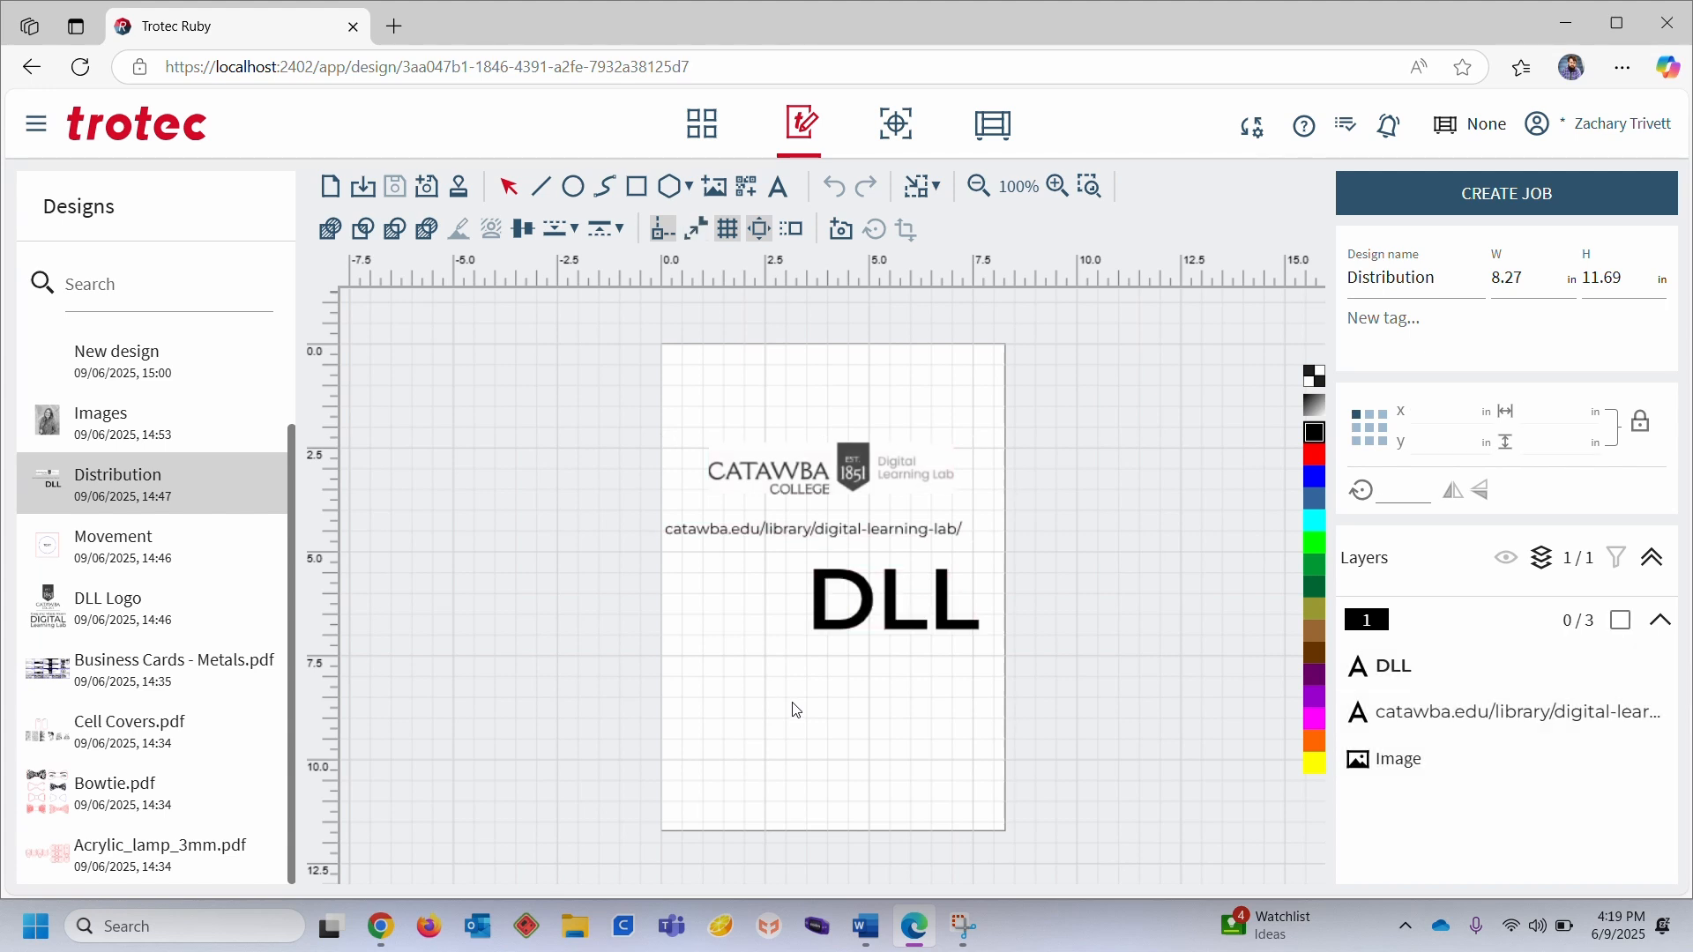
# - Move the DLL text horizontally to about x 1.70 in, centred beneath the web address, and select the logo image
pyautogui.moveTo(868, 613); pyautogui.dragTo(773, 605)
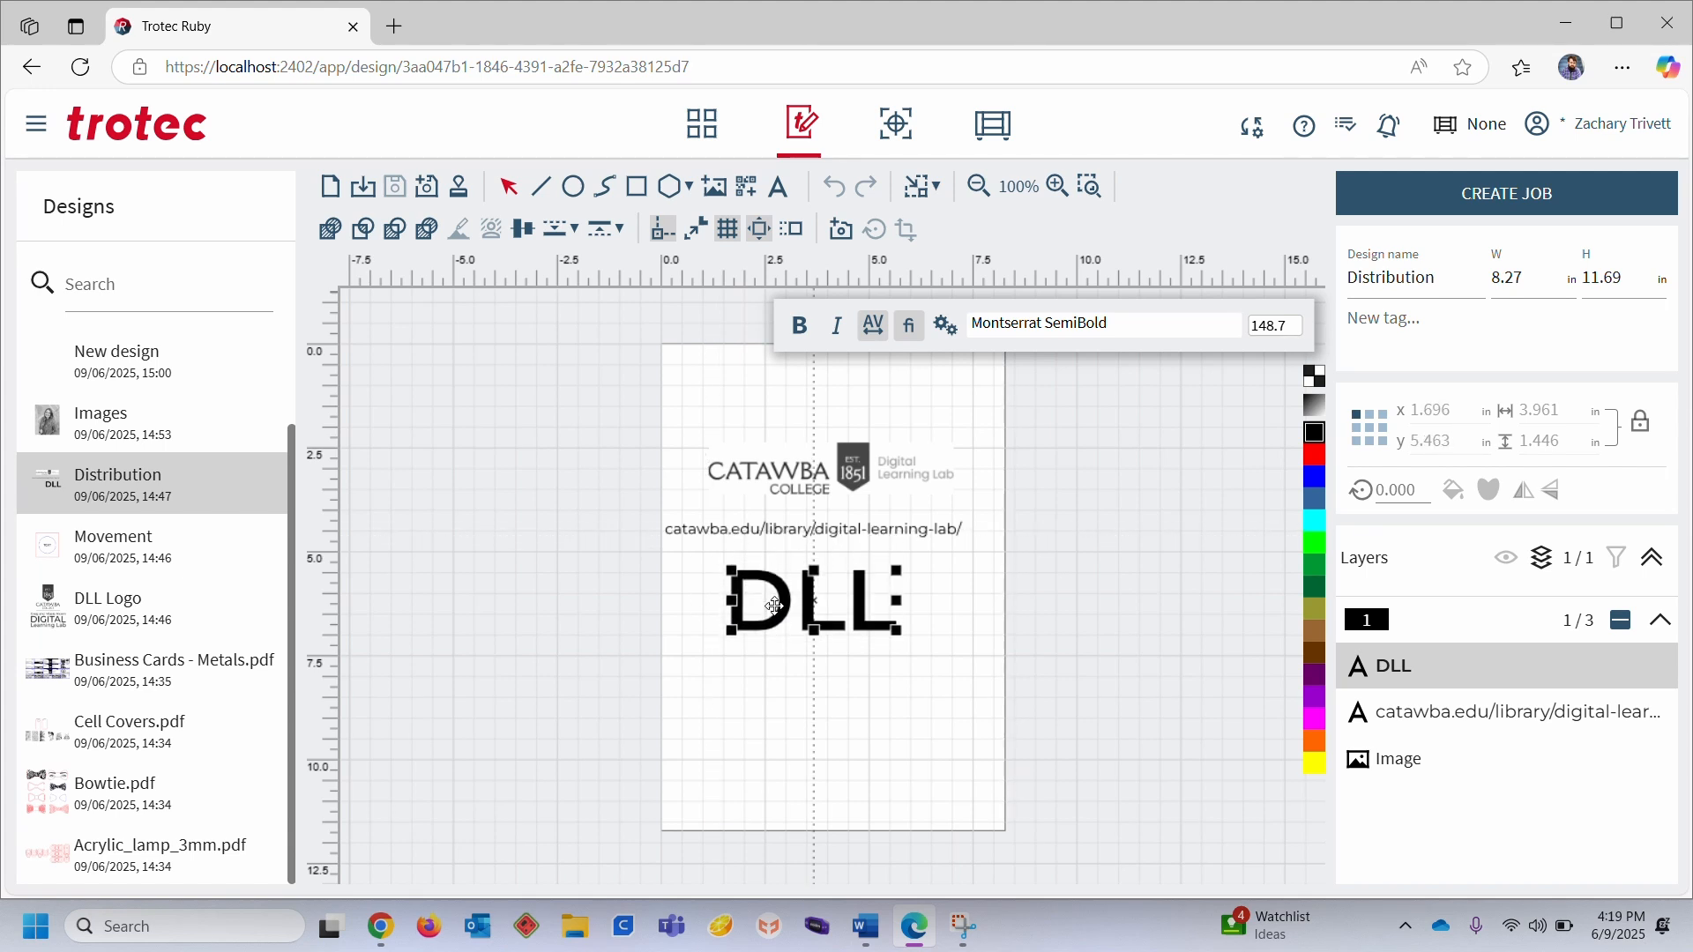
pyautogui.click(764, 474)
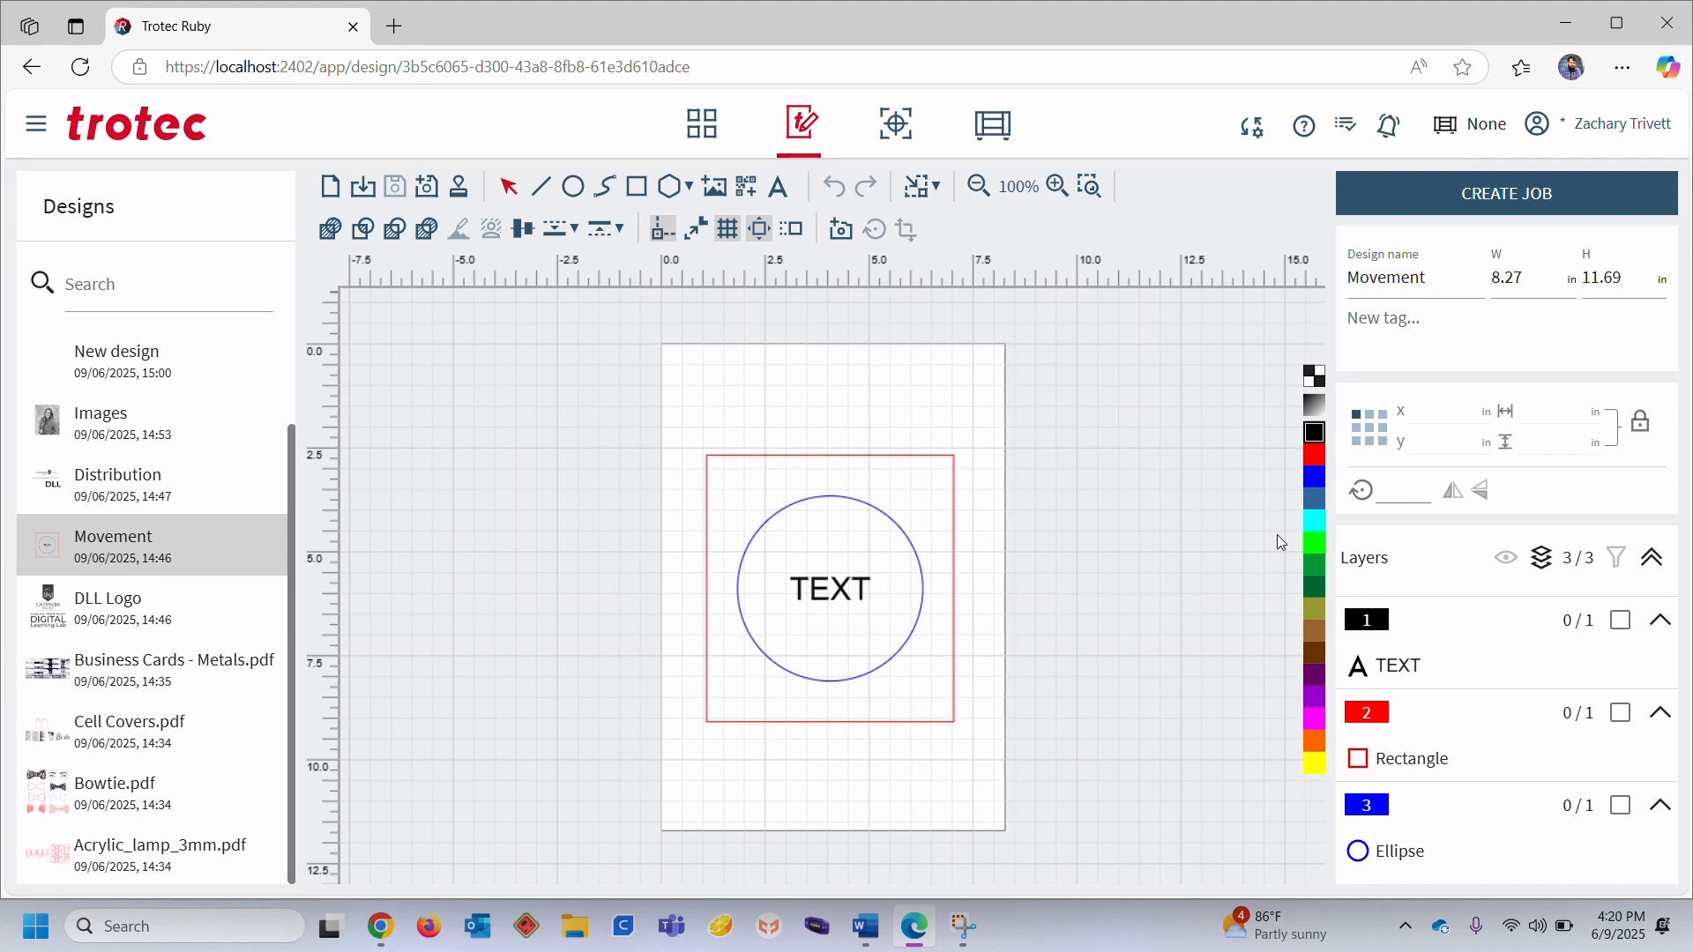
# - In the Movement design, set the rectangle's width to 5 in with its proportions locked
pyautogui.click(1528, 273)
pyautogui.click(935, 474)
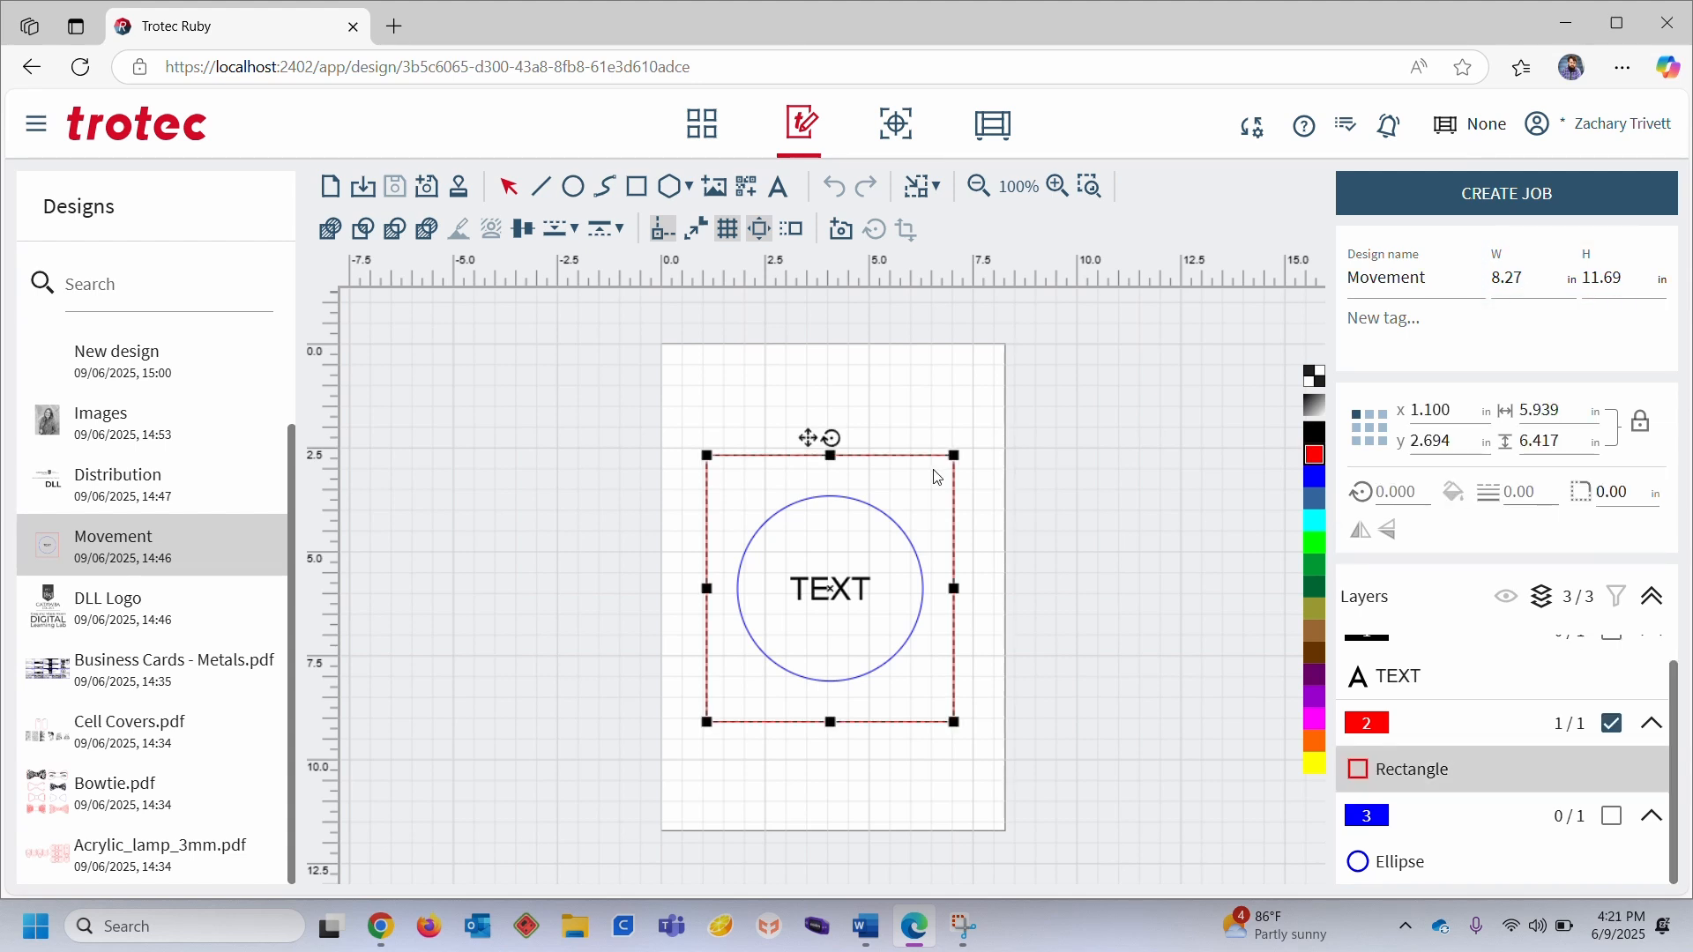
pyautogui.click(1575, 413)
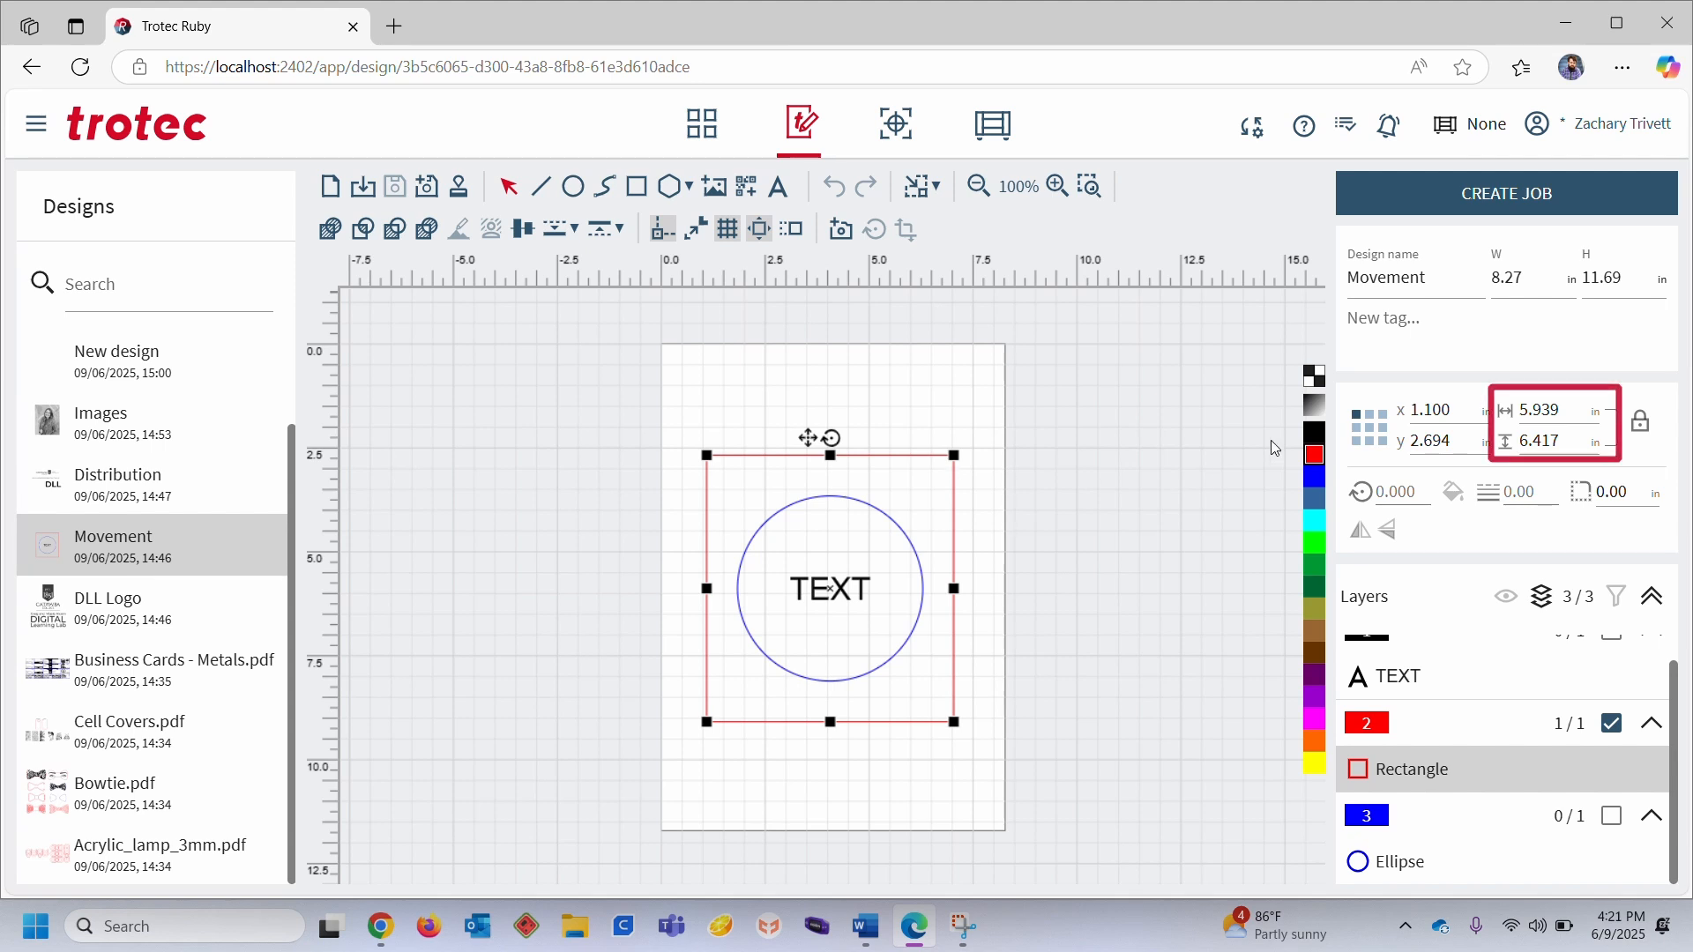
pyautogui.write('5')
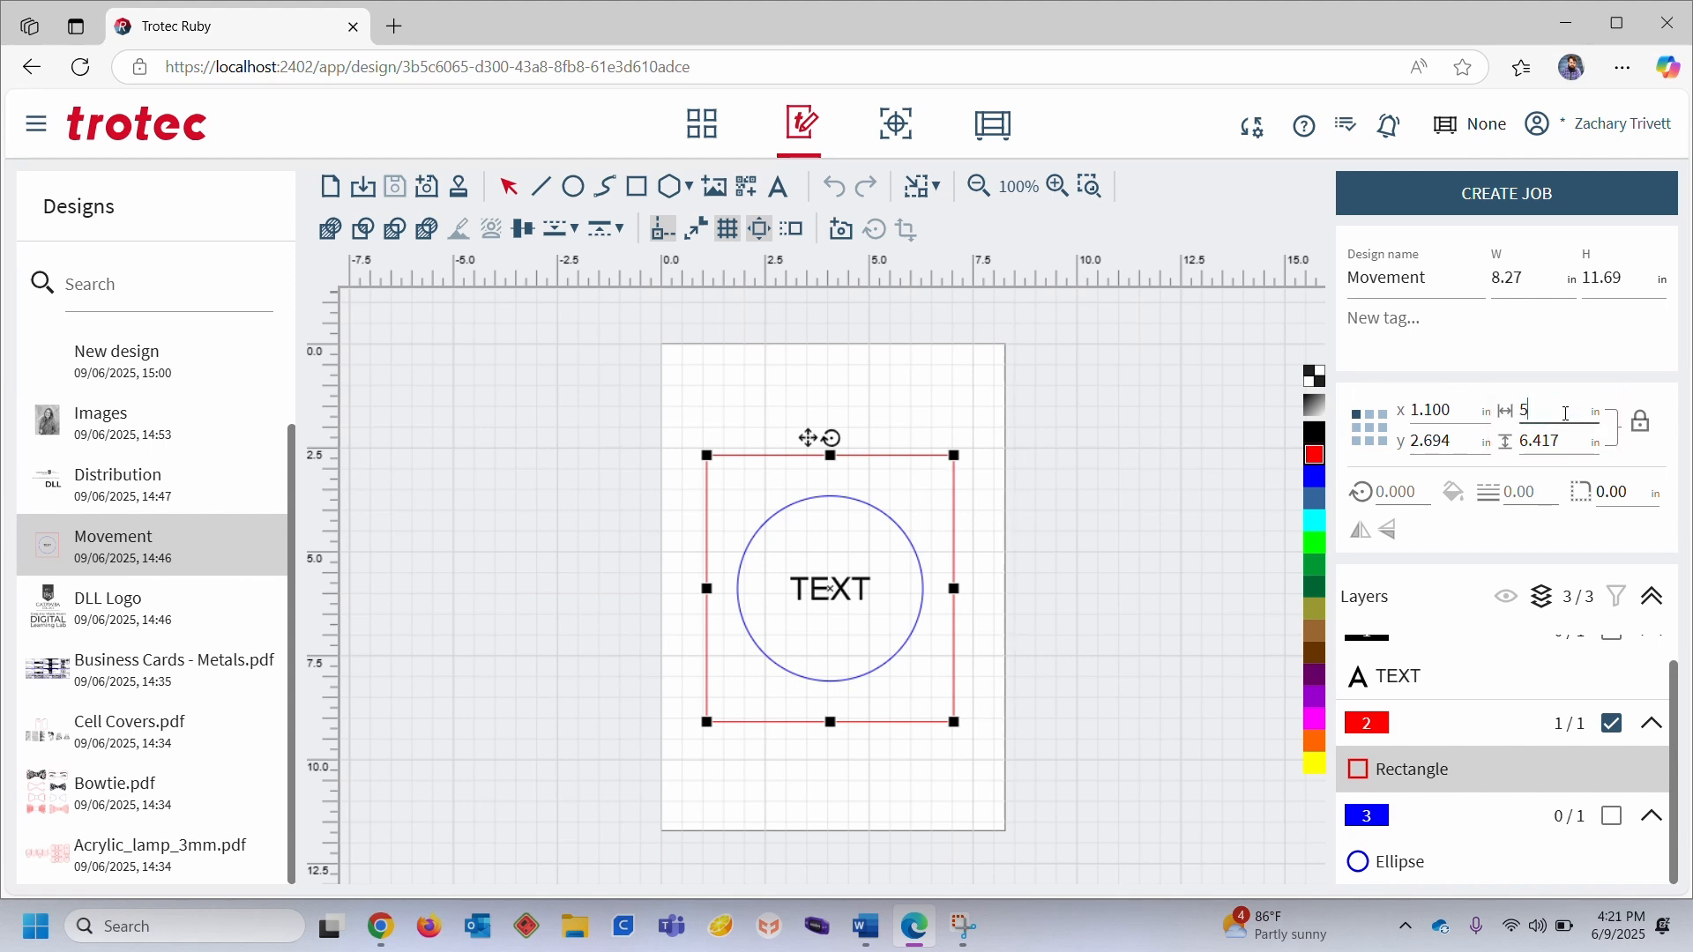
pyautogui.press('Return')
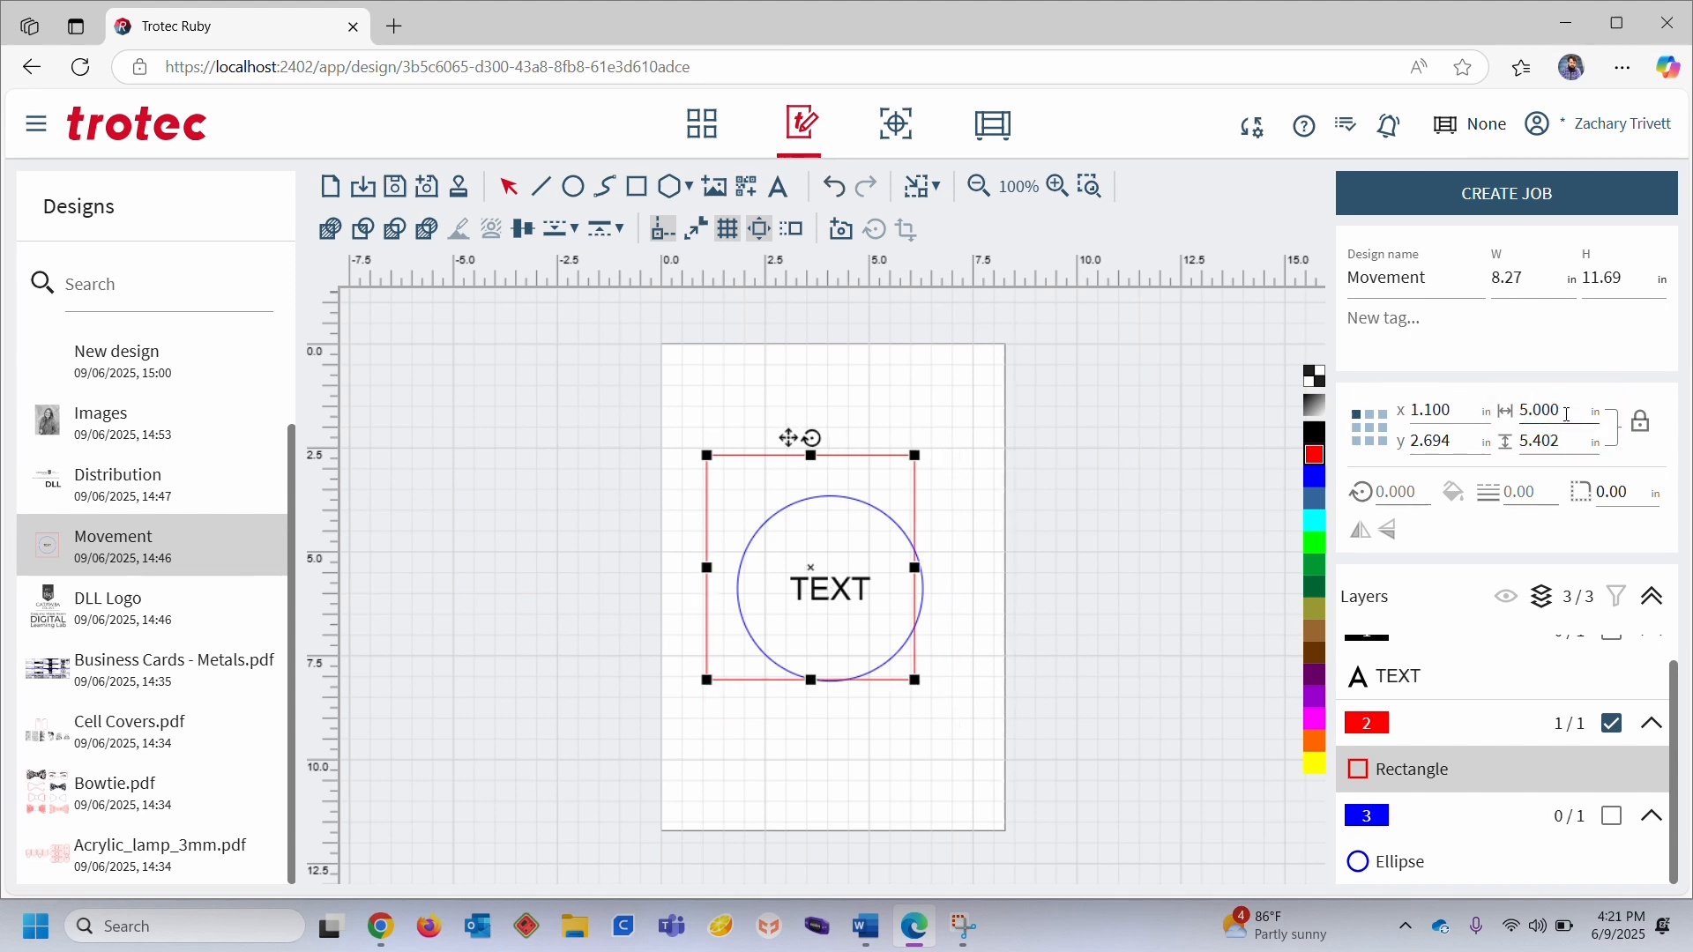
# - Unlock the rectangle's proportions, set its width to 4 in, and undo the width changes
pyautogui.click(1642, 423)
pyautogui.click(1640, 422)
pyautogui.doubleClick(1562, 410)
pyautogui.write('4')
pyautogui.press('Return')
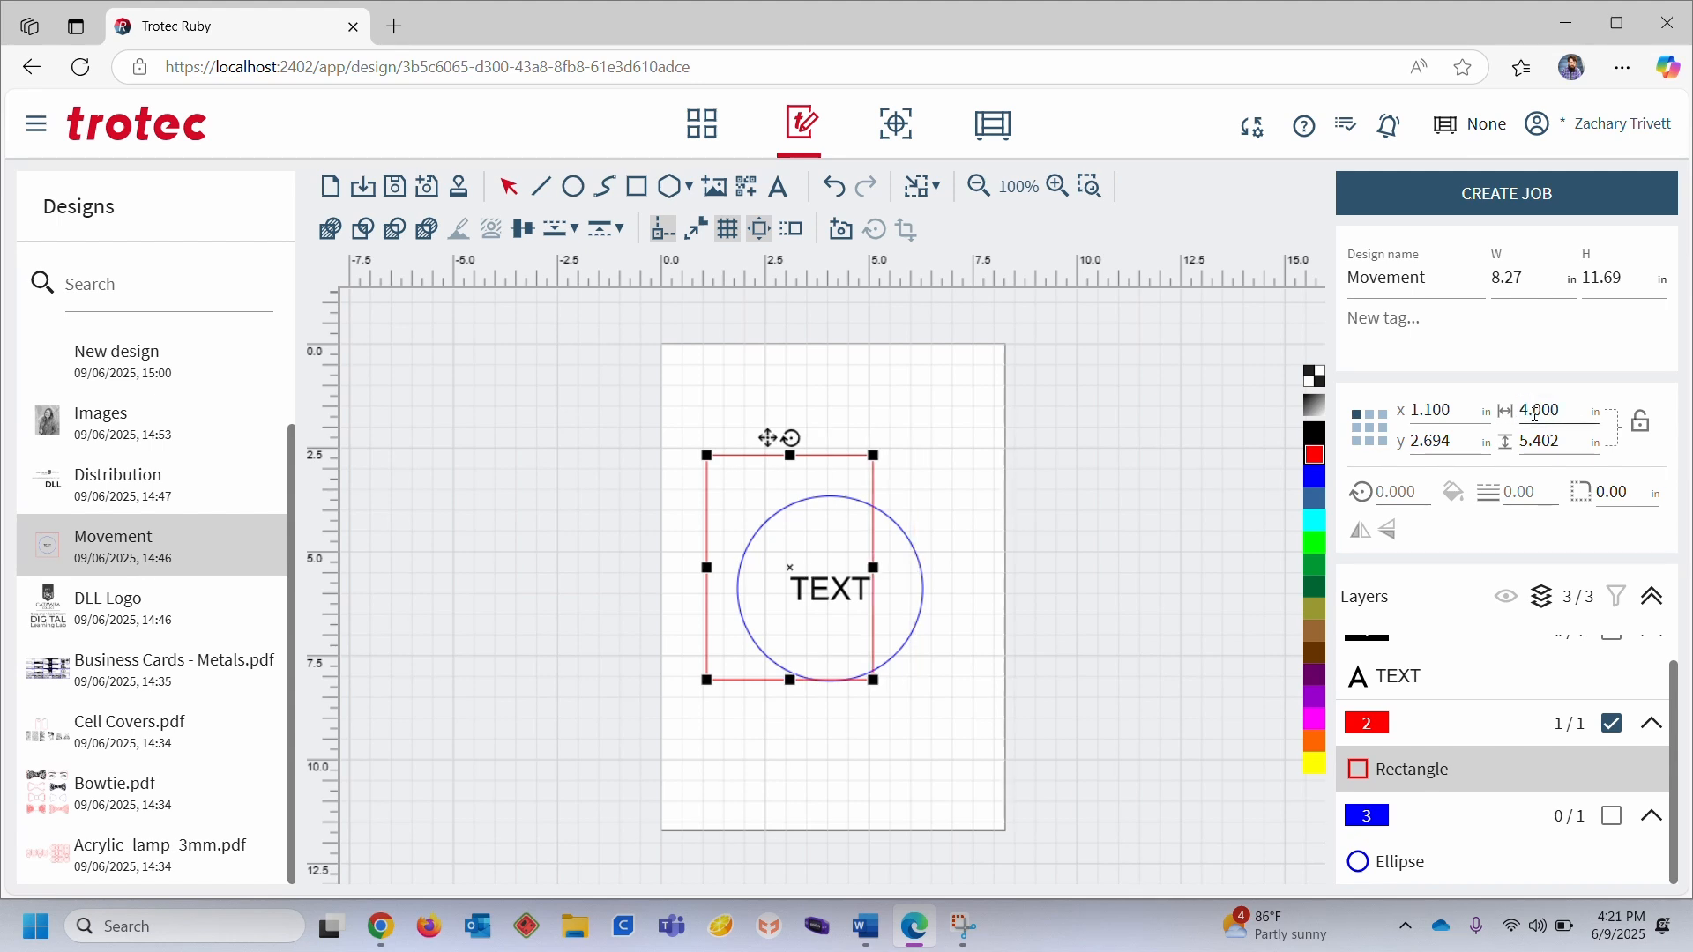
pyautogui.hotkey('ctrl', 'z')
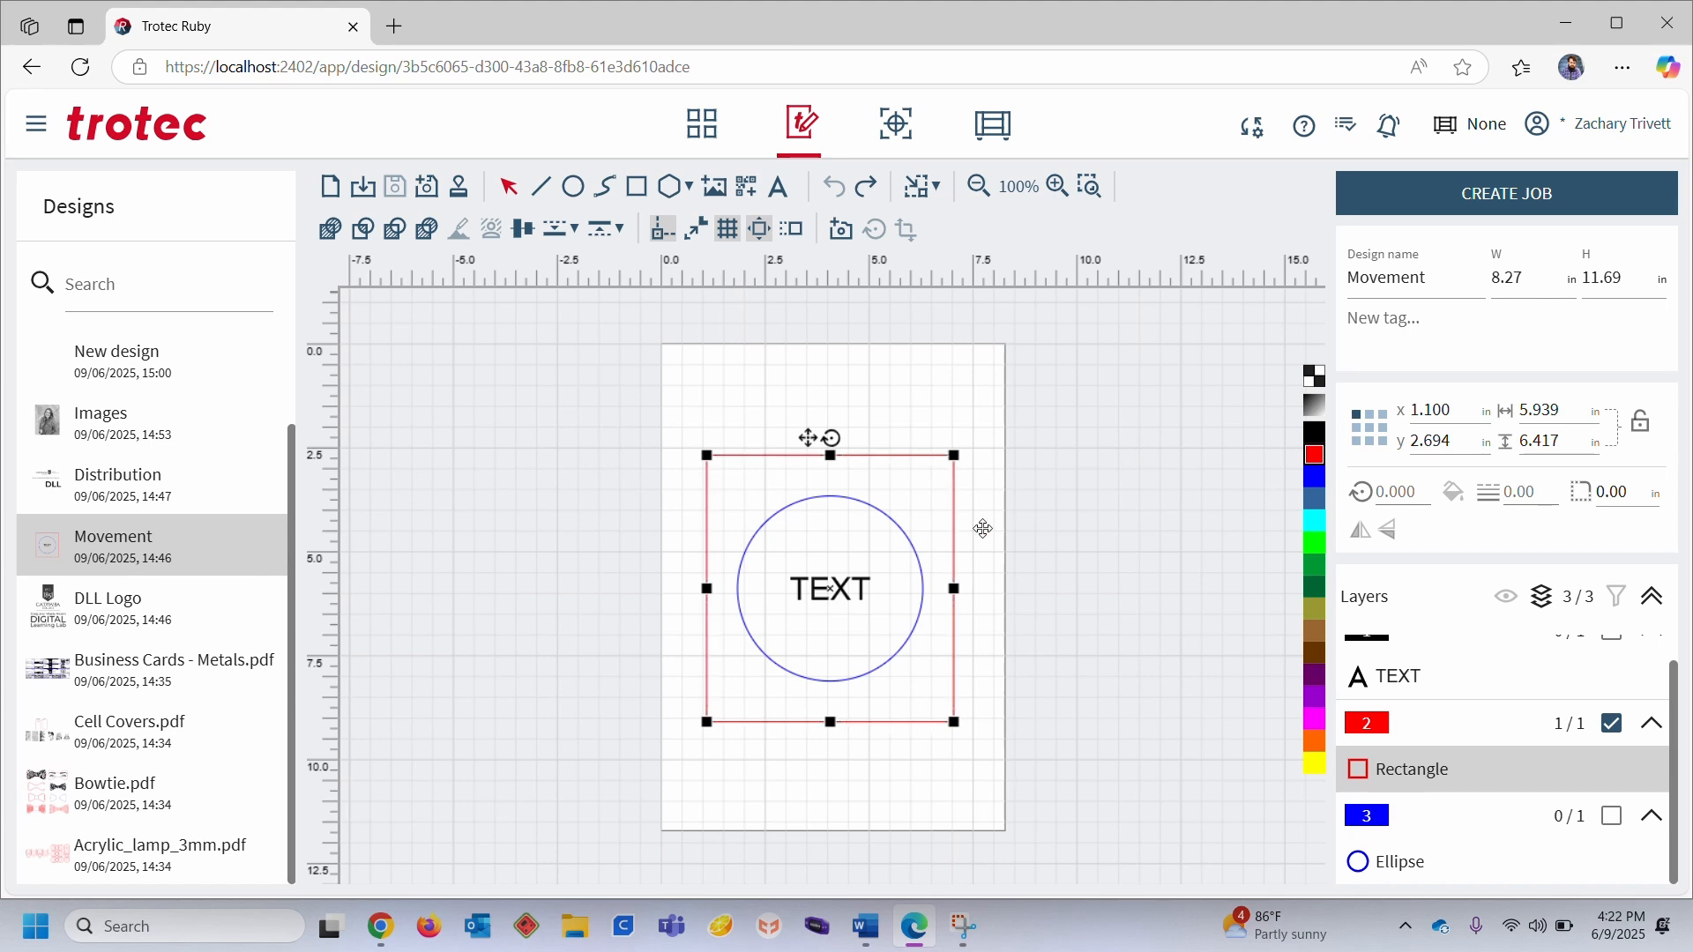
# - Fill the rectangle with its red layer colour and undo the fill
pyautogui.click(1454, 495)
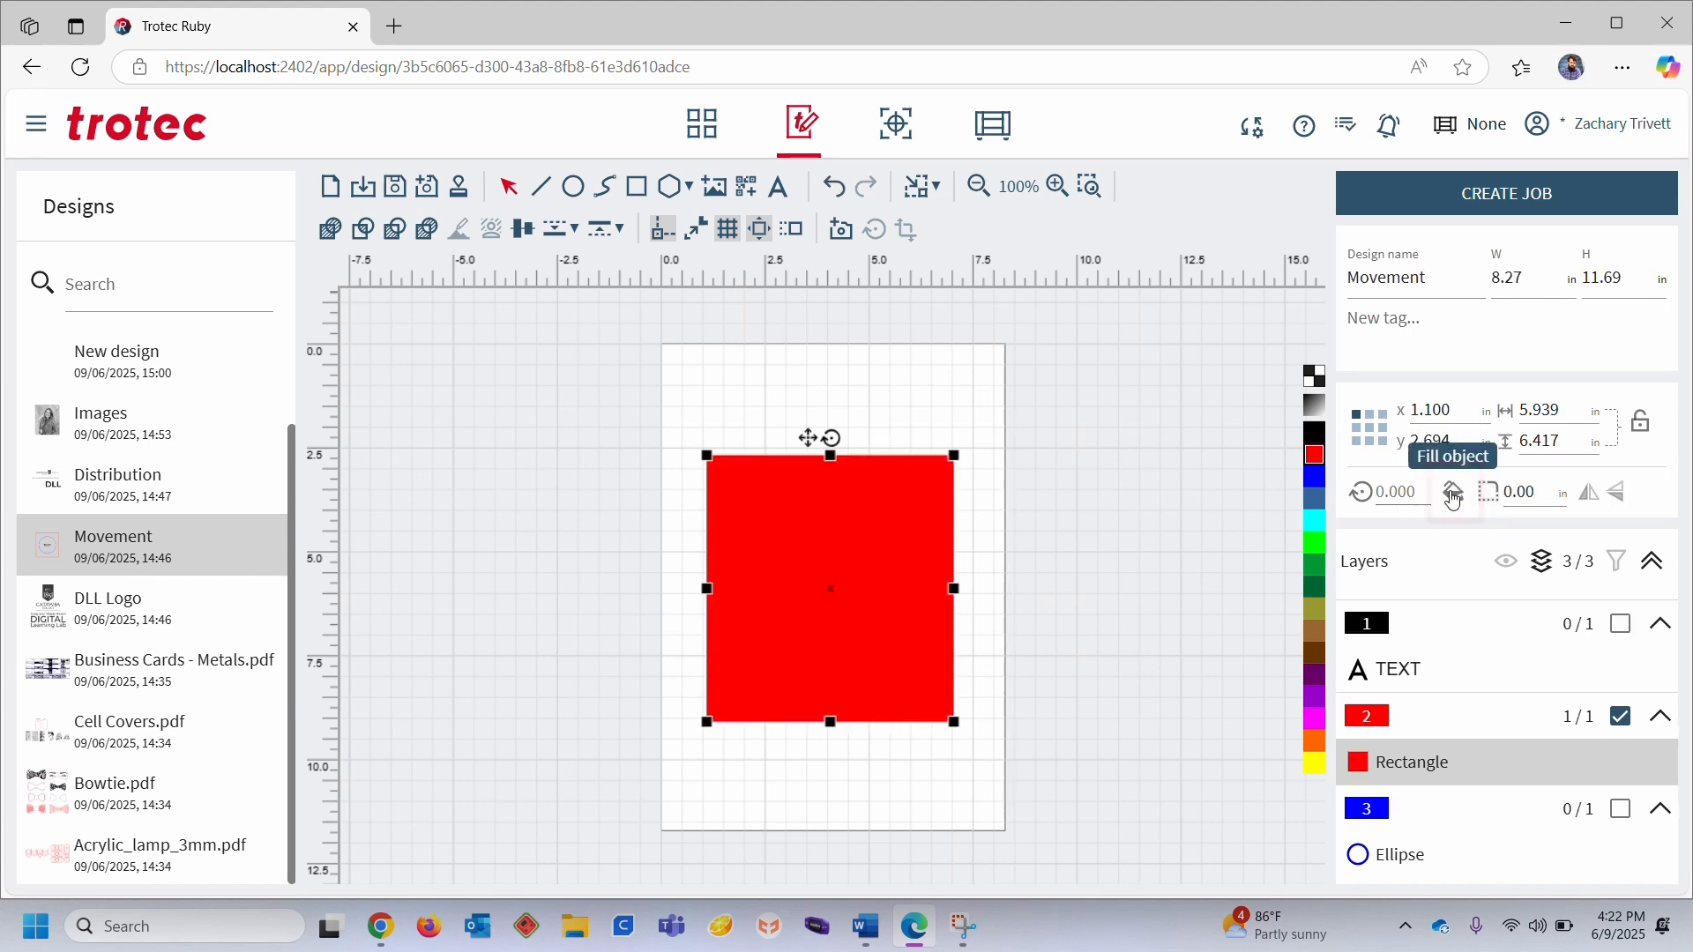
pyautogui.hotkey('ctrl', 'z')
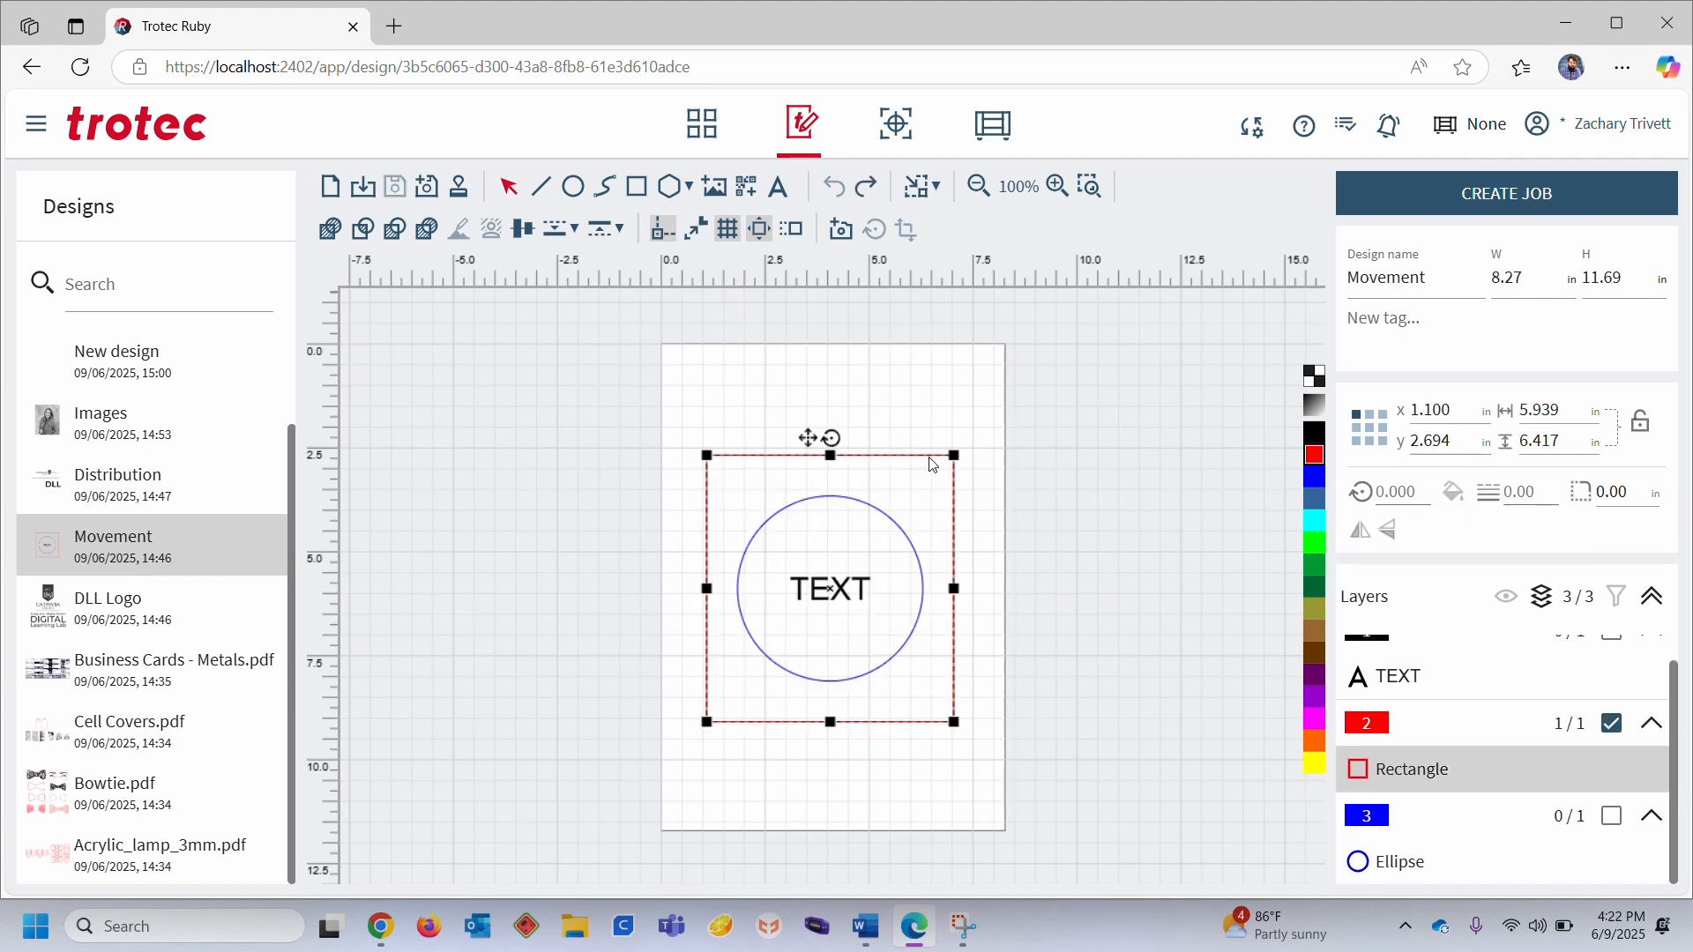
# - Set the line width of the red rectangle in the Movement design to 0.5
pyautogui.click(1543, 492)
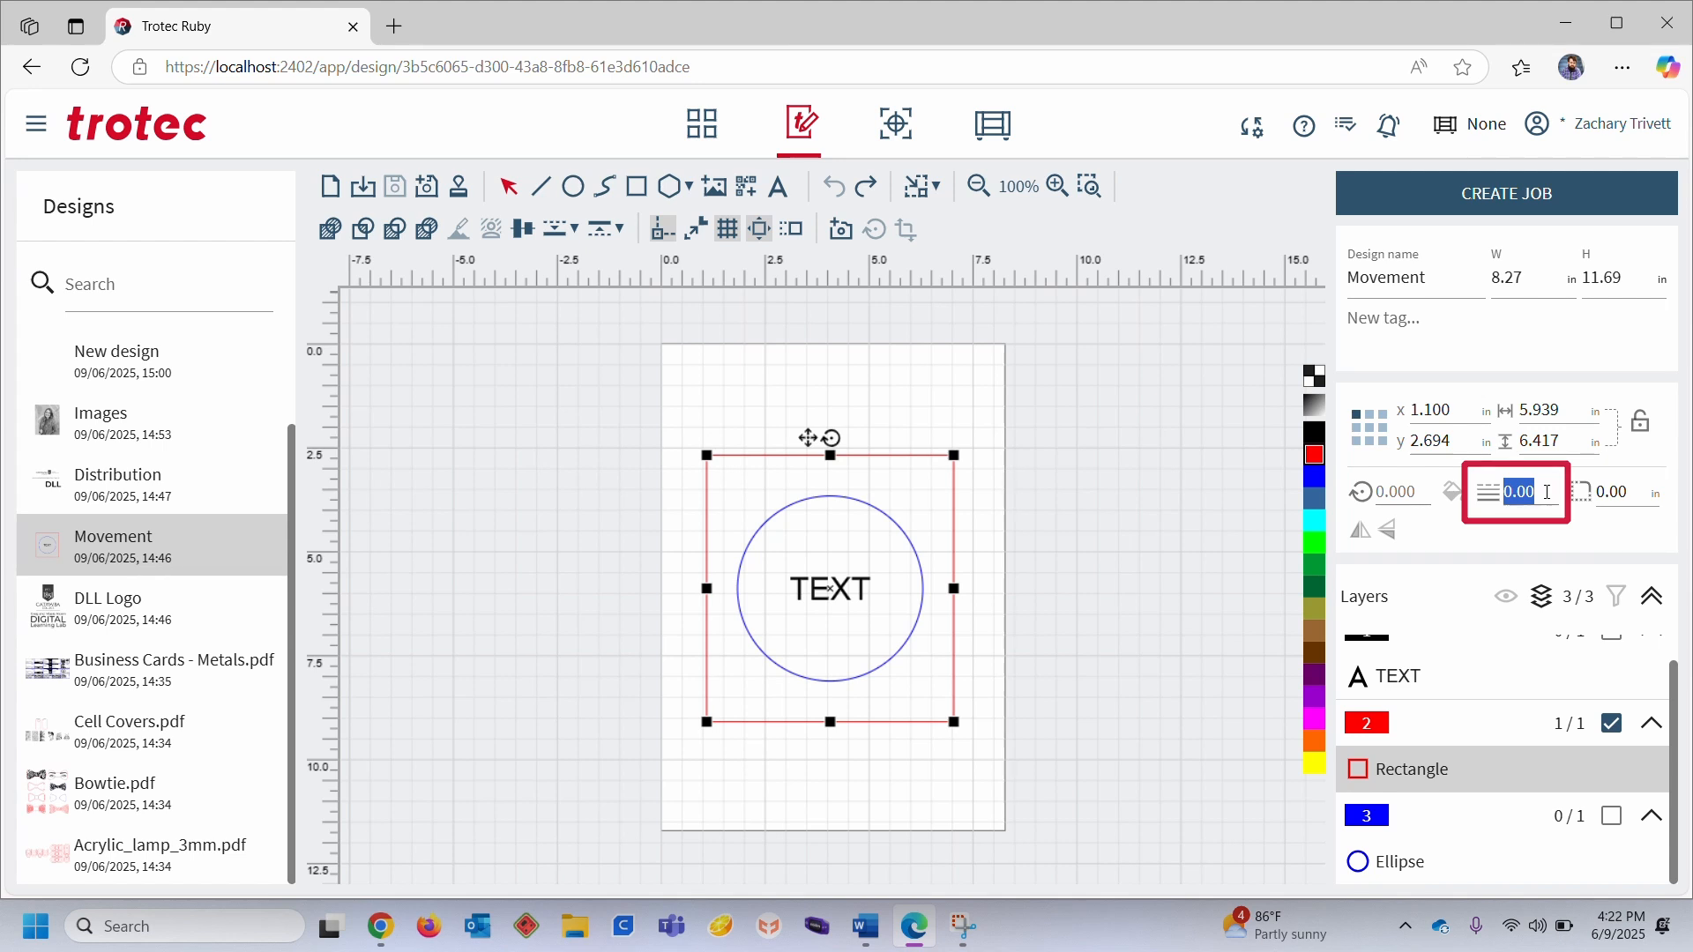
pyautogui.write('.5')
pyautogui.press('Tab')
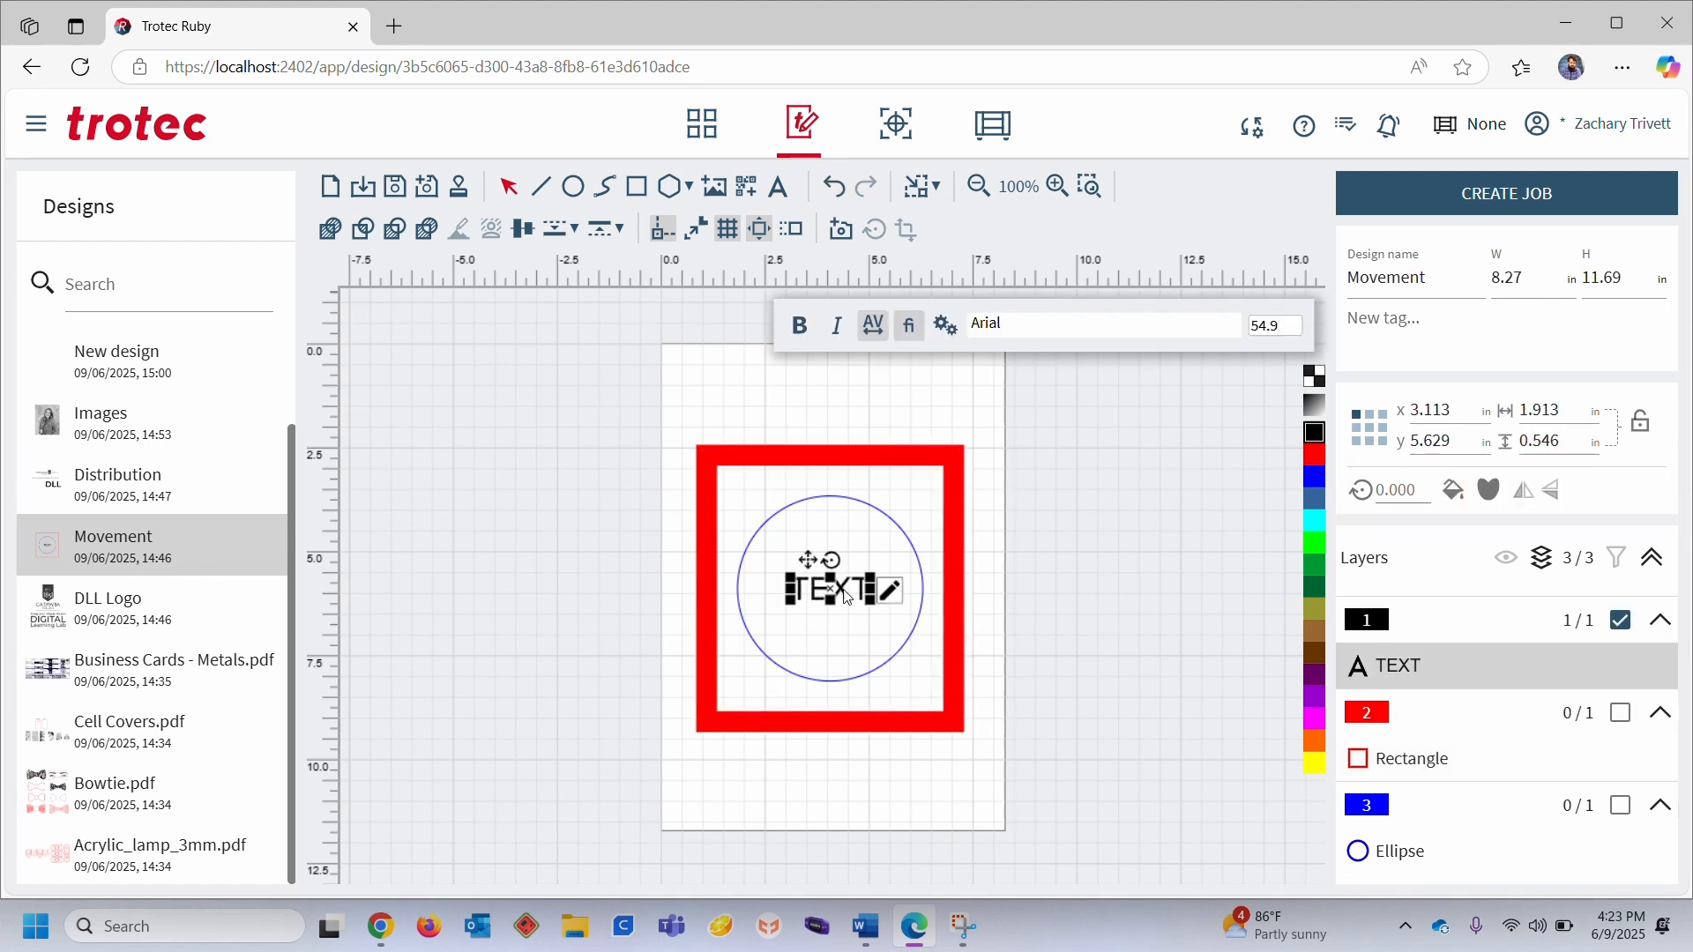
# - Mirror the TEXT object inside the blue circle horizontally
pyautogui.click(1525, 494)
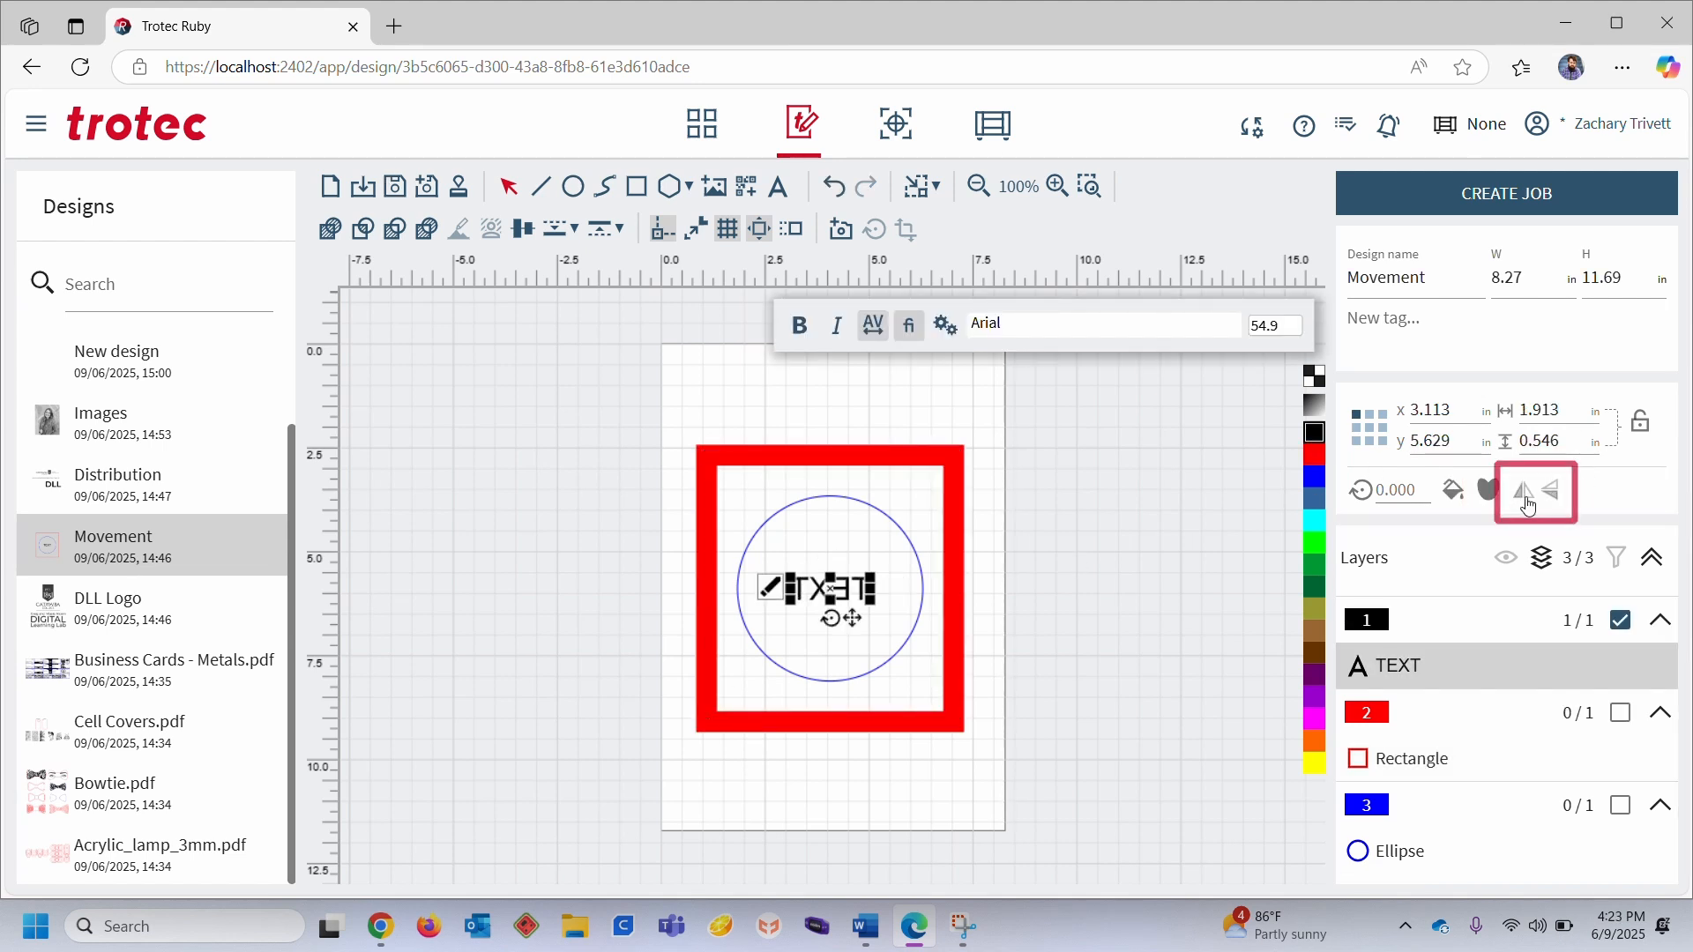
pyautogui.click(1538, 505)
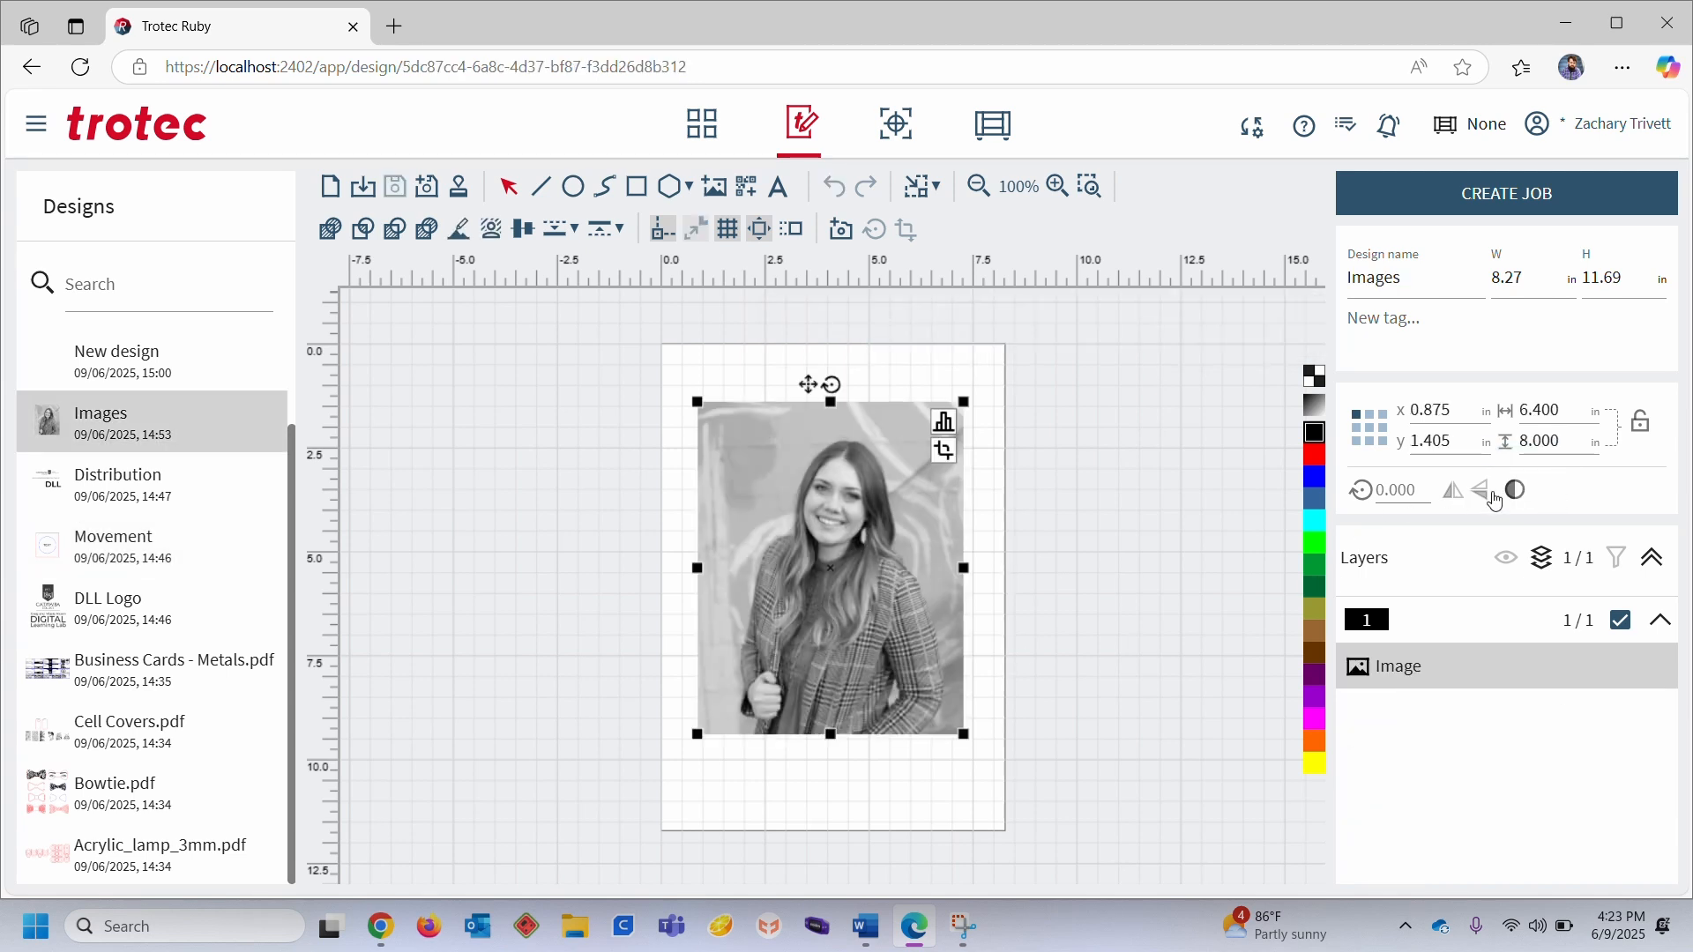
# - Invert the tones of the portrait in the Images design and revert the inversion
pyautogui.click(1512, 496)
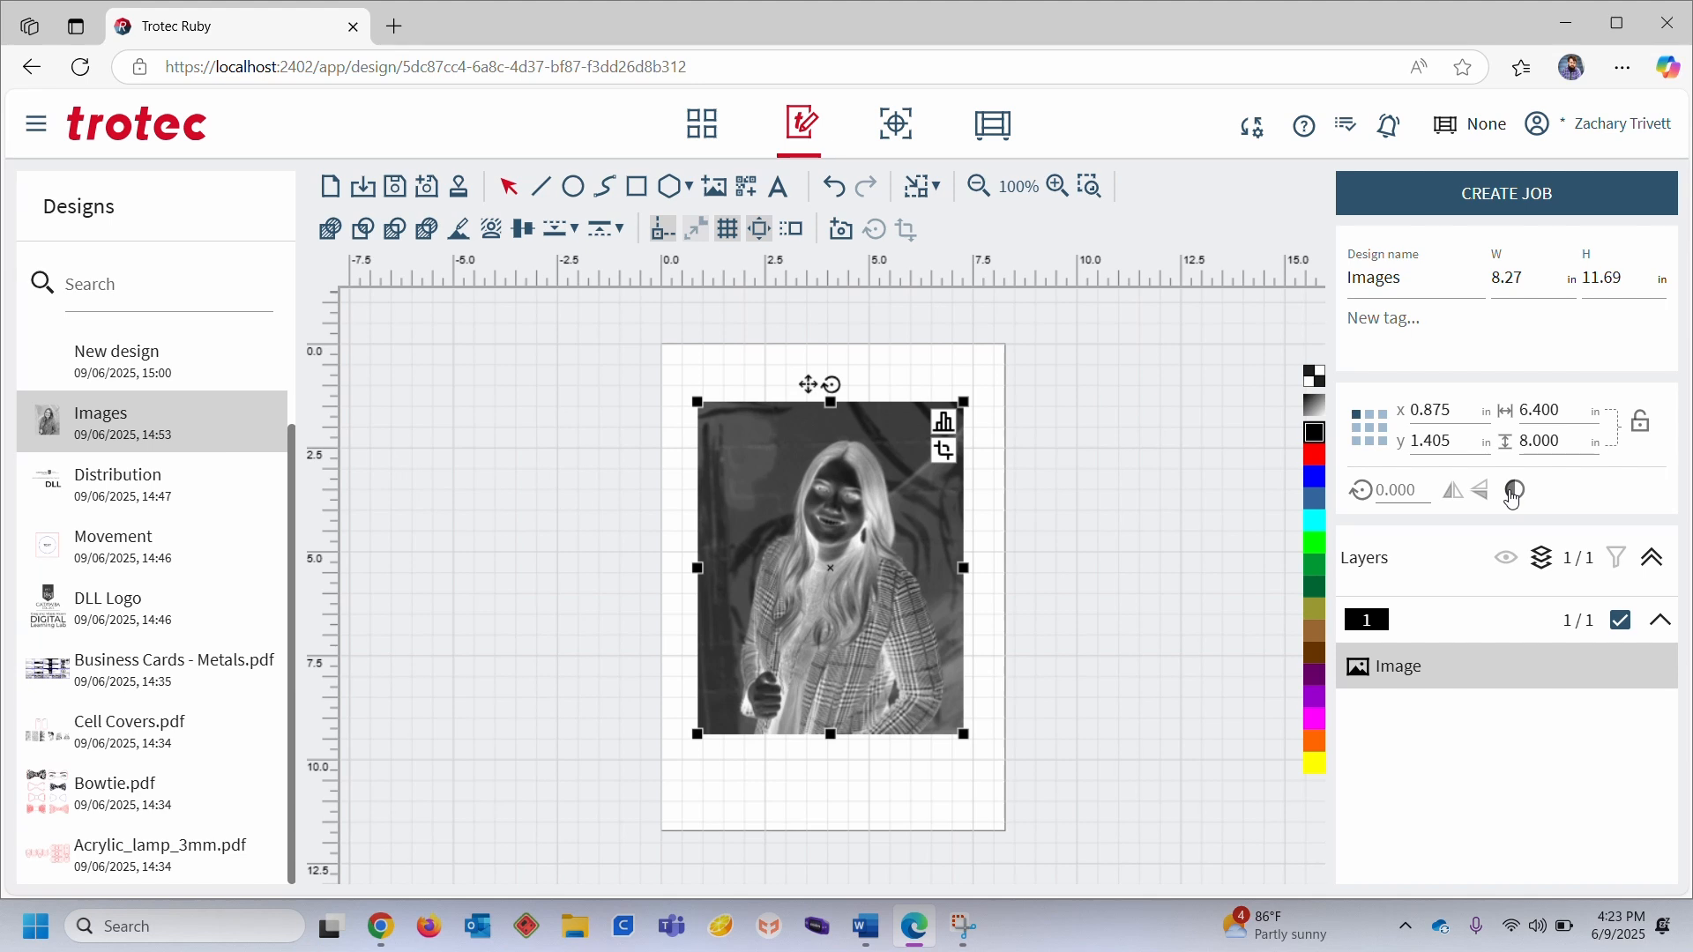
pyautogui.click(1512, 496)
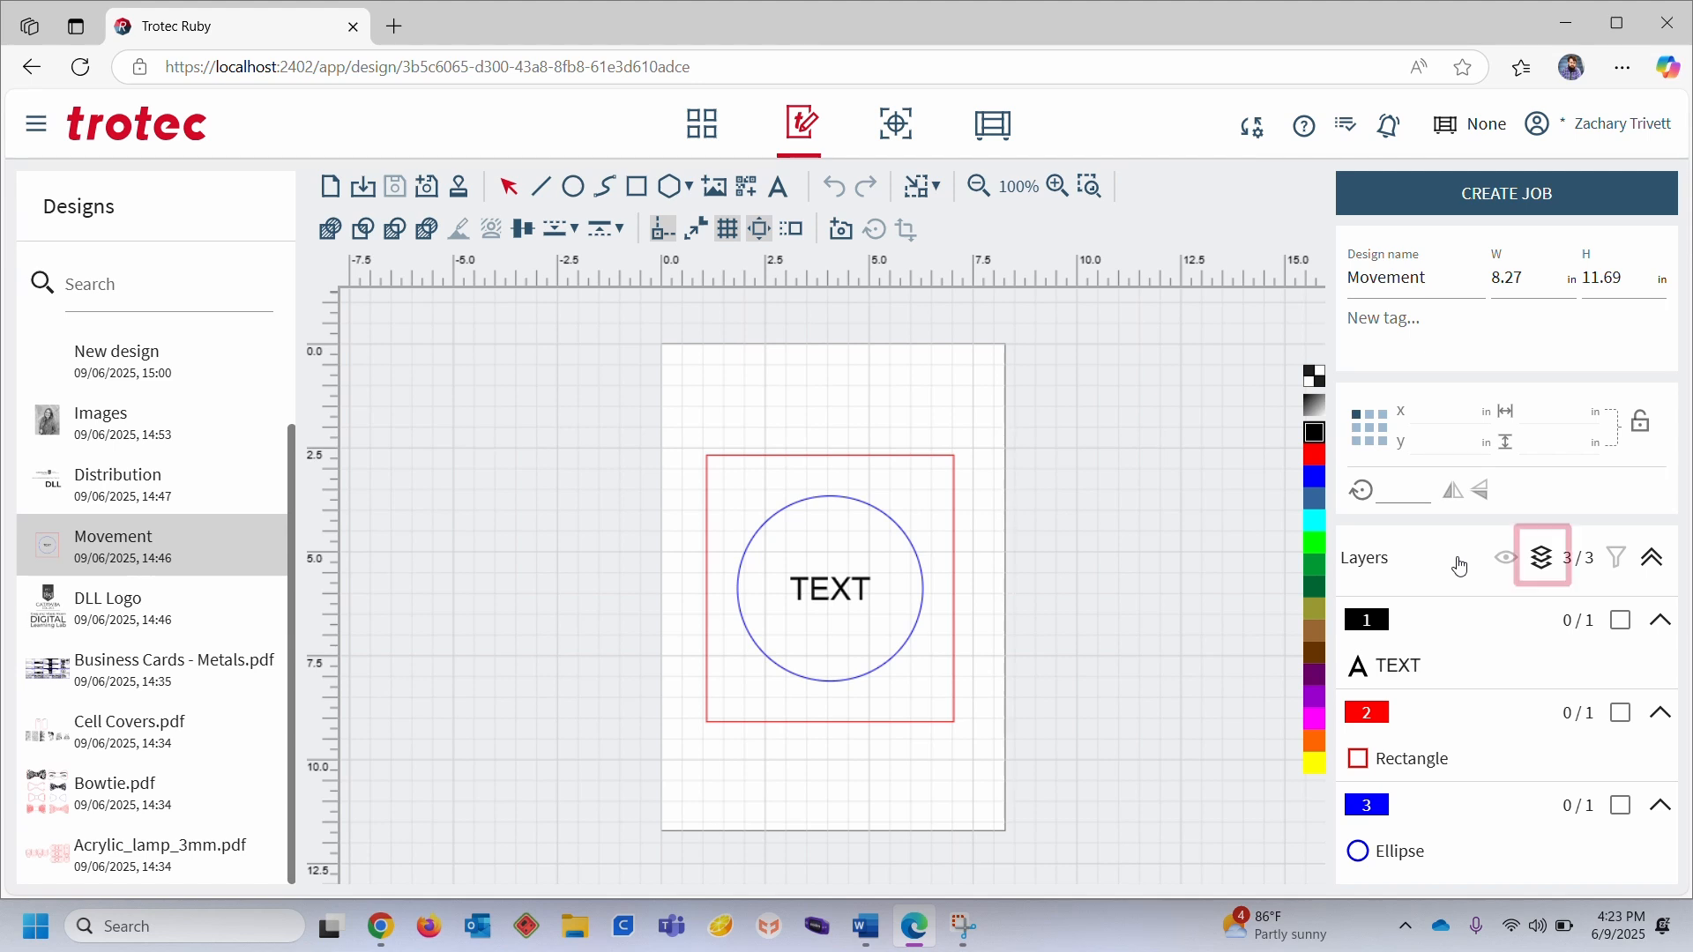
# - Switch the Movement design's layer list to the object list and move TEXT below Ellipse in the stacking order
pyautogui.click(1543, 562)
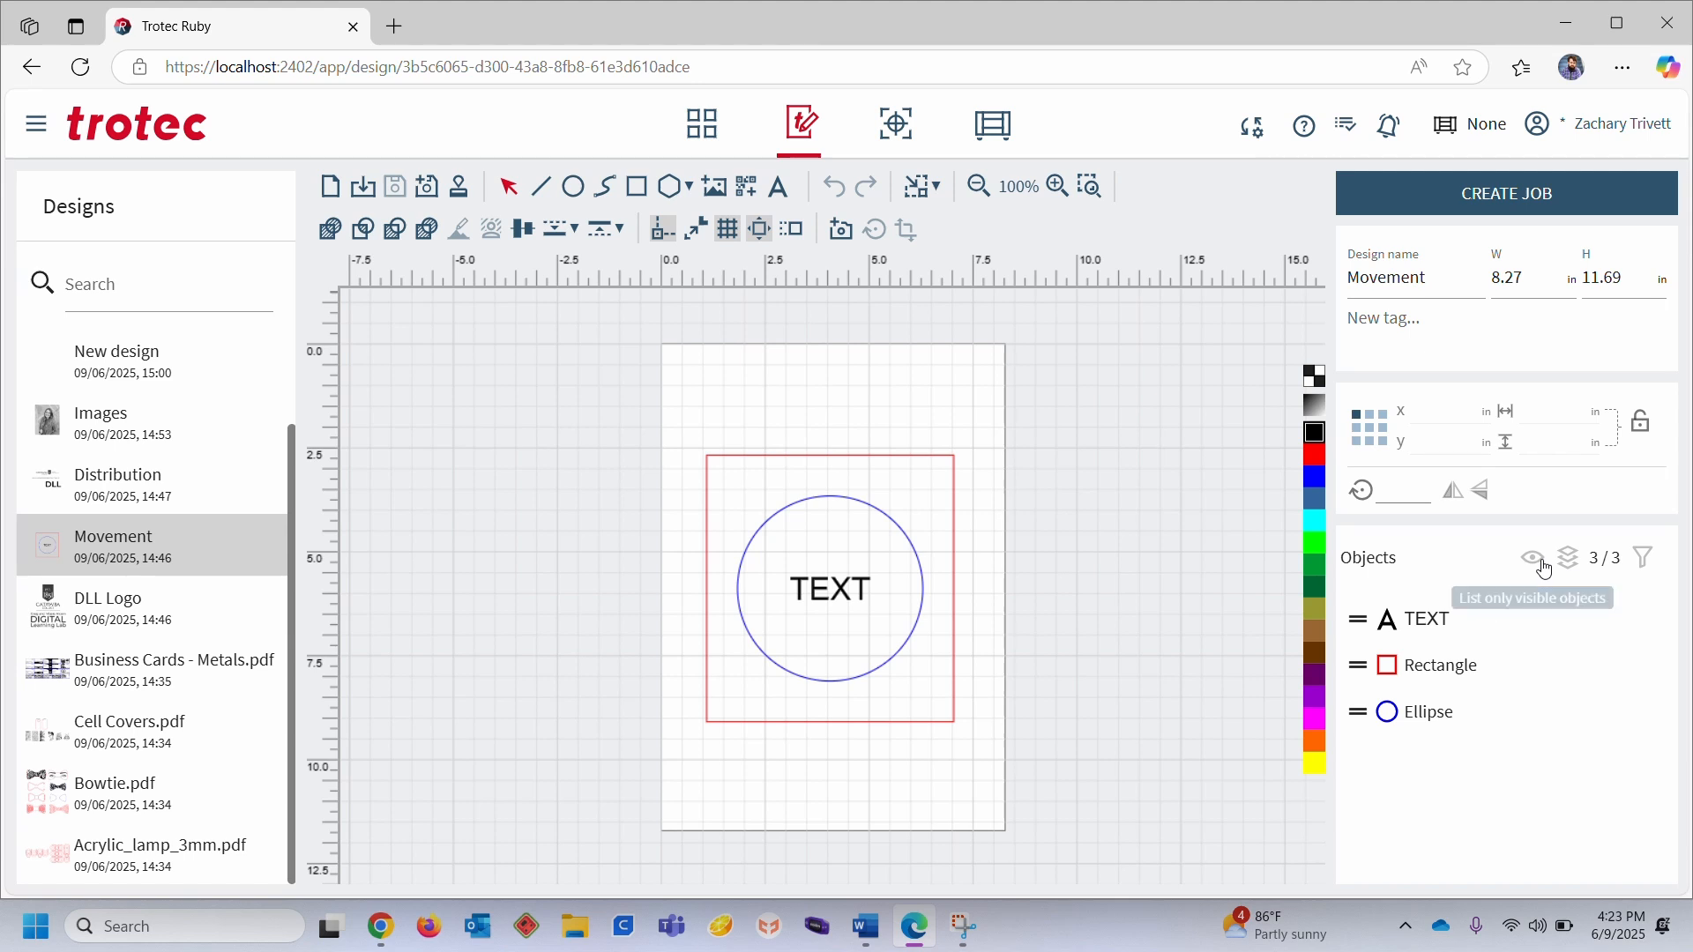
pyautogui.click(1358, 620)
pyautogui.moveTo(1356, 624); pyautogui.dragTo(1365, 725)
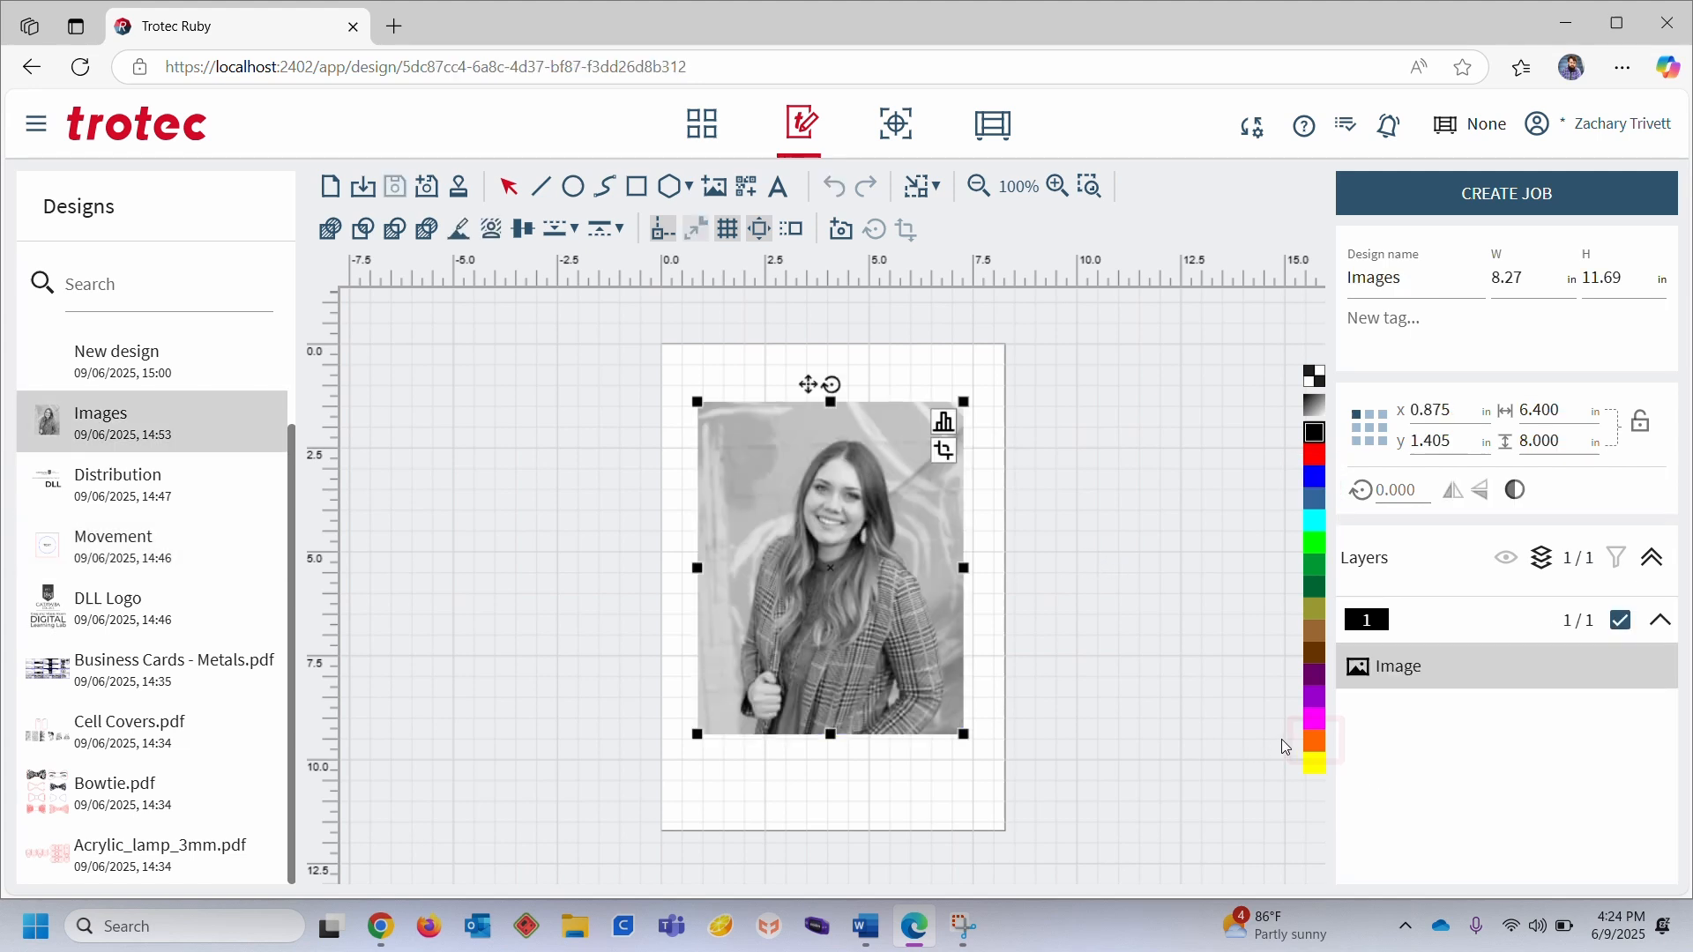
# - Assign the portrait in the Images design to the orange layer colour and then to yellow
pyautogui.click(1314, 740)
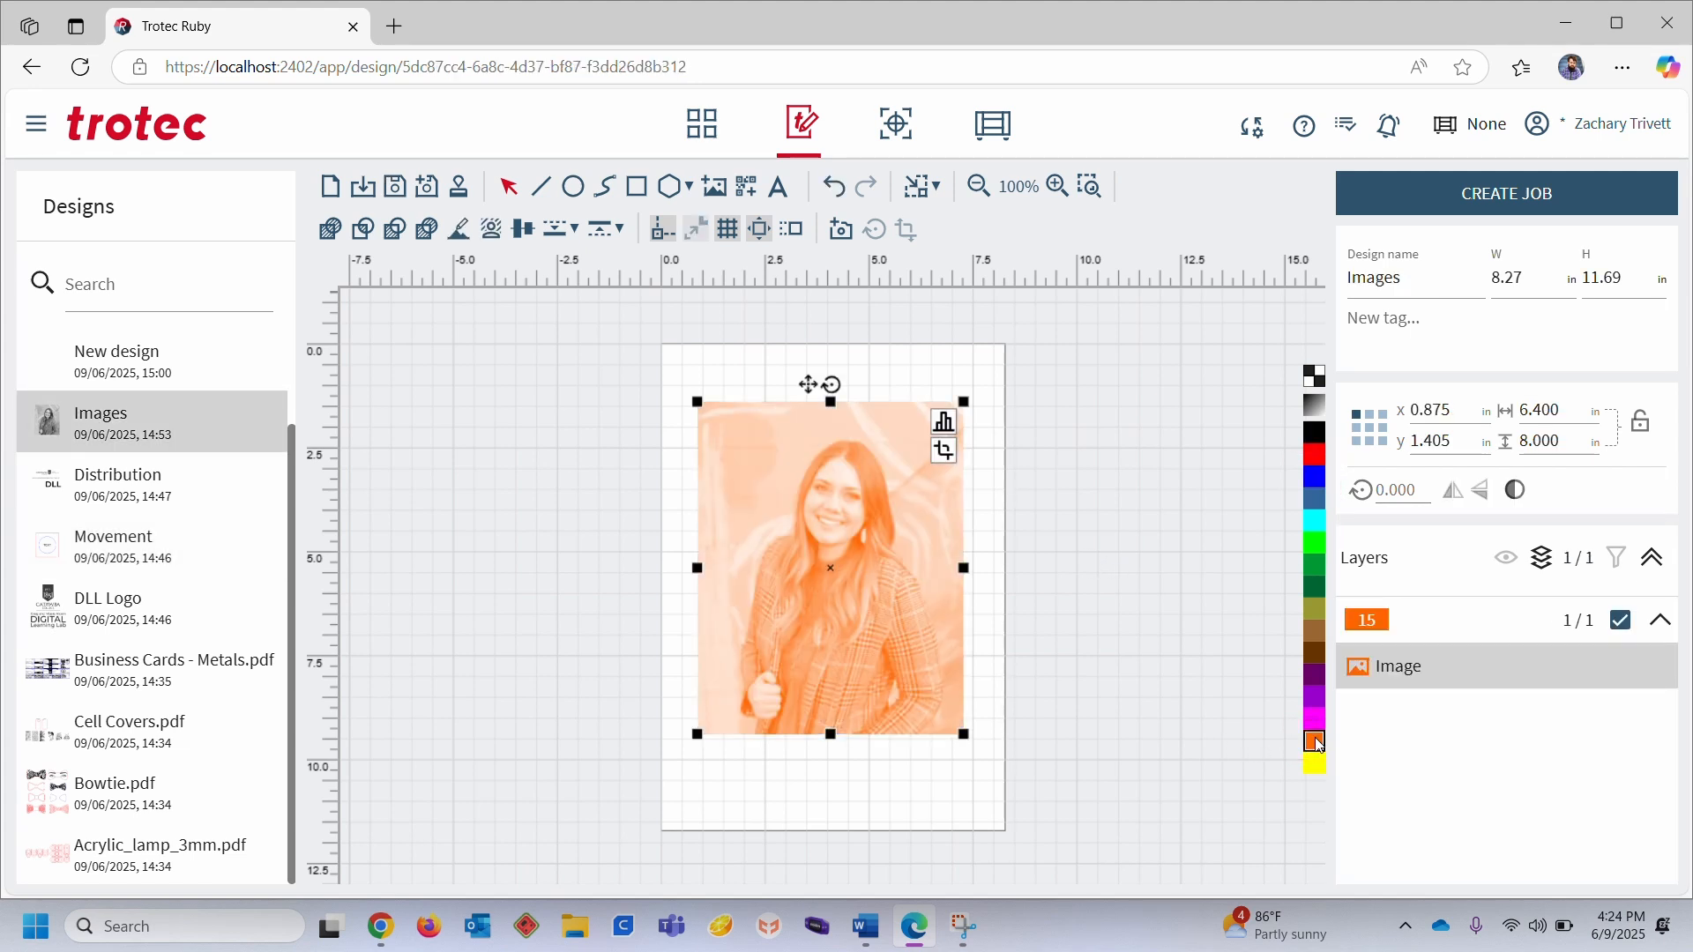
pyautogui.click(1315, 764)
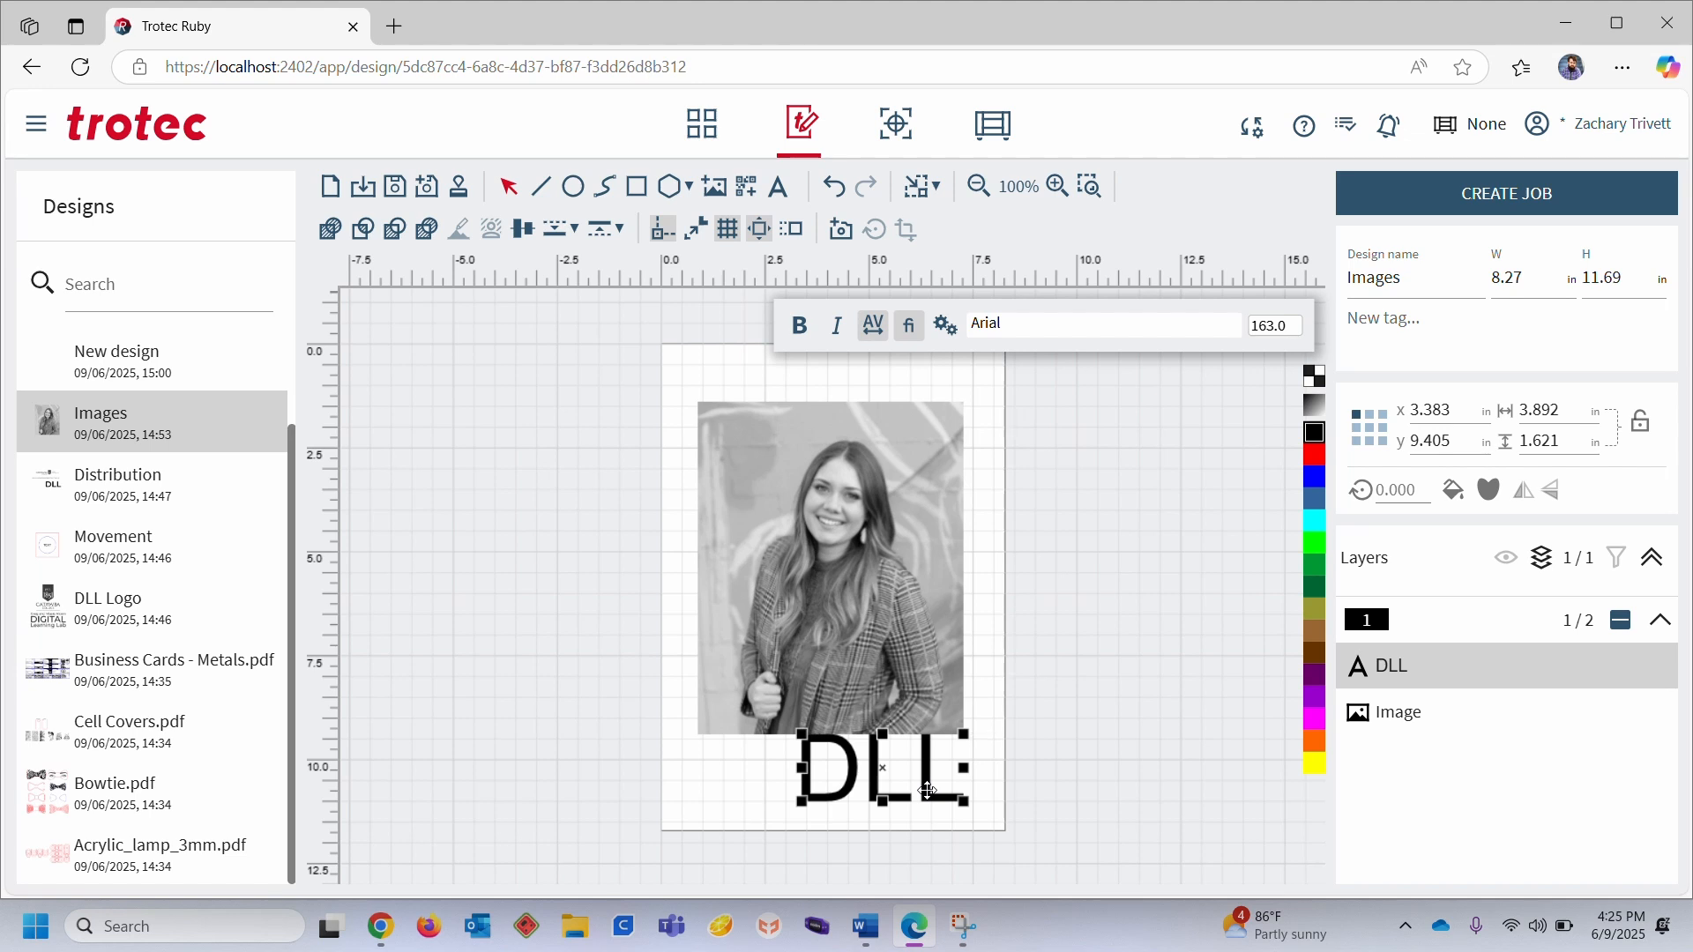
# - Move the DLL text onto the middle of the portrait at about x 2.13 in, y 4.24 in, and colour it white
pyautogui.moveTo(928, 791); pyautogui.dragTo(881, 575)
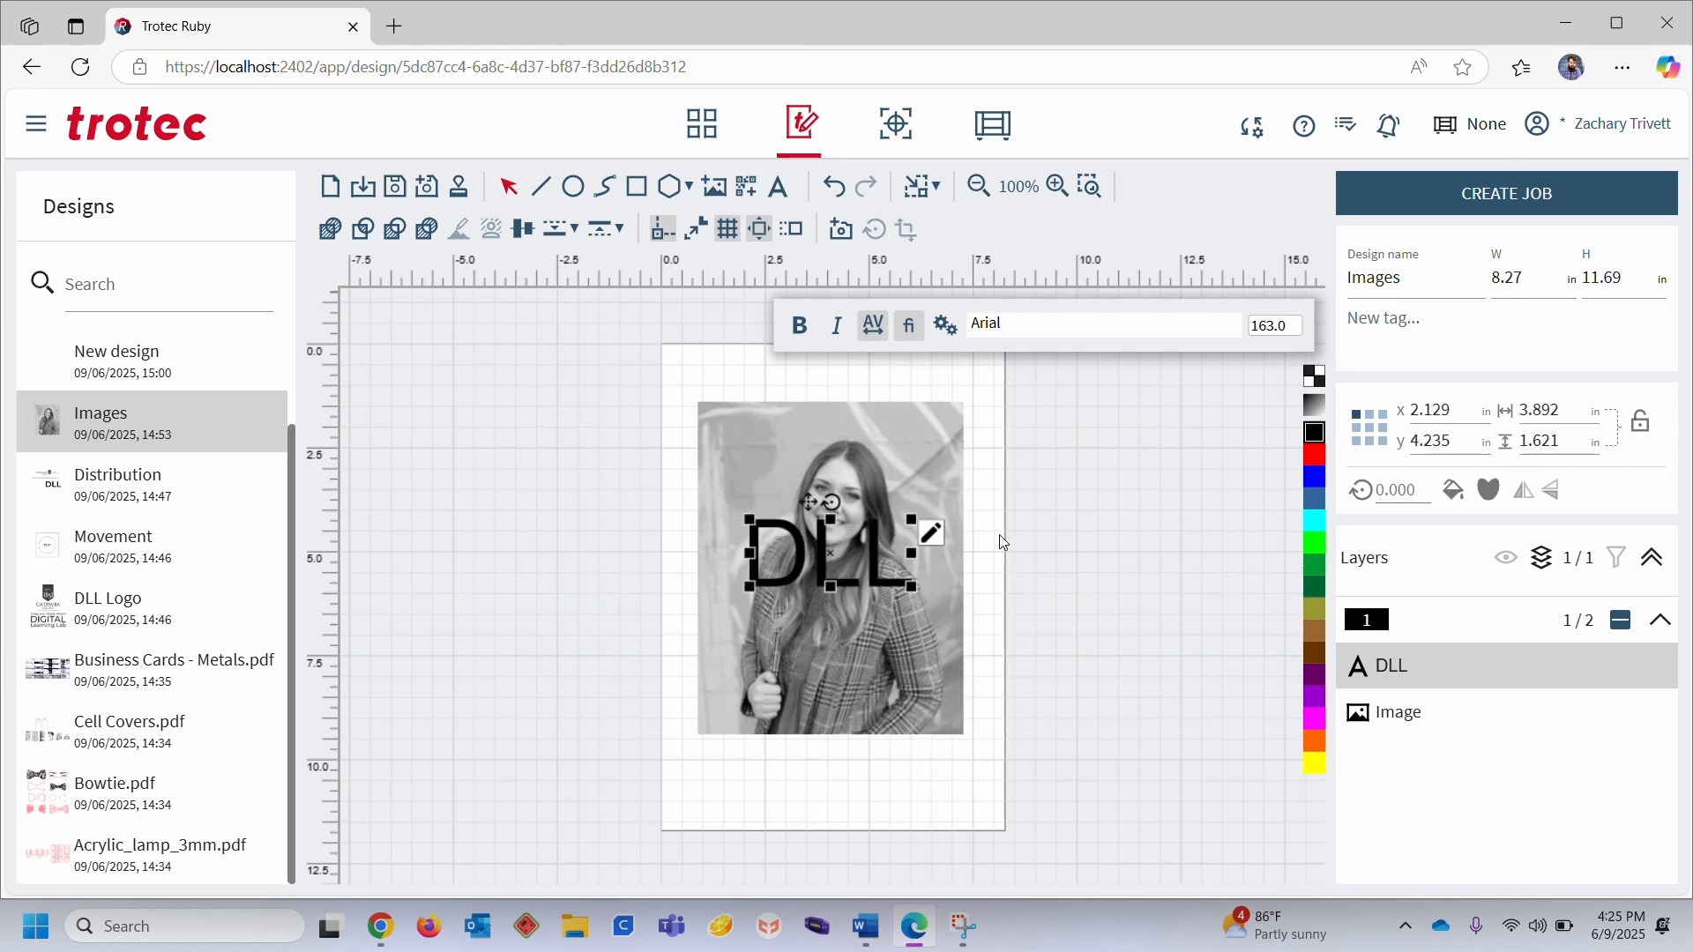
pyautogui.click(1314, 376)
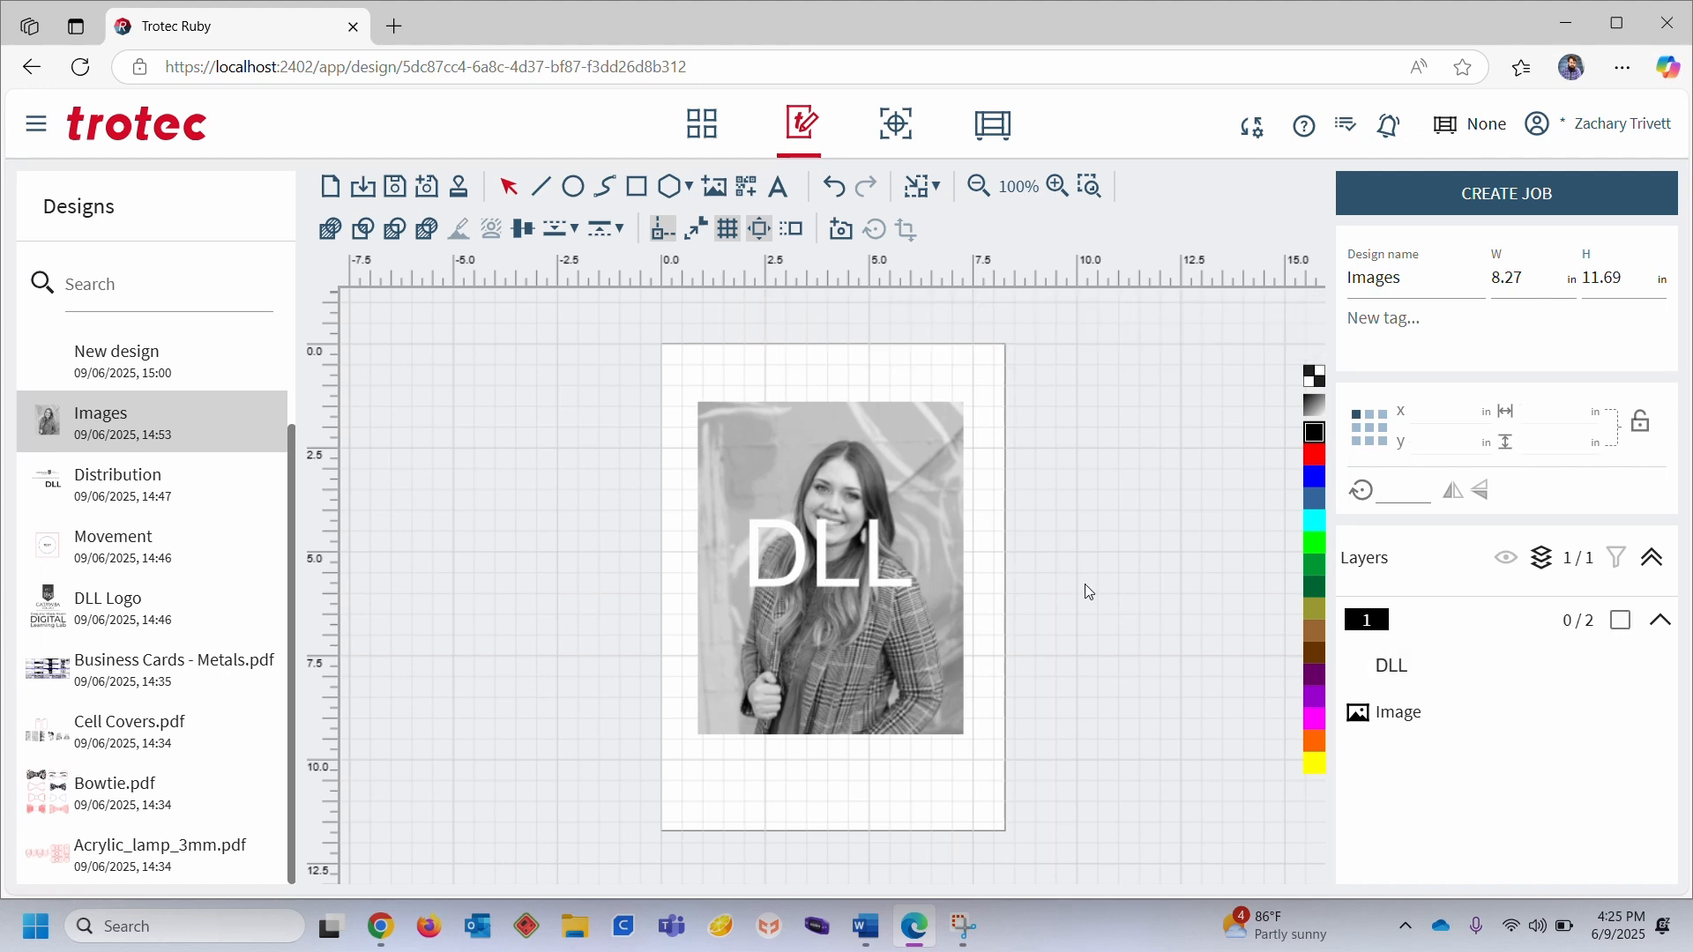
# - Deselect the text and fit the Images design's page size to its contents with a margin of 0
pyautogui.click(1085, 584)
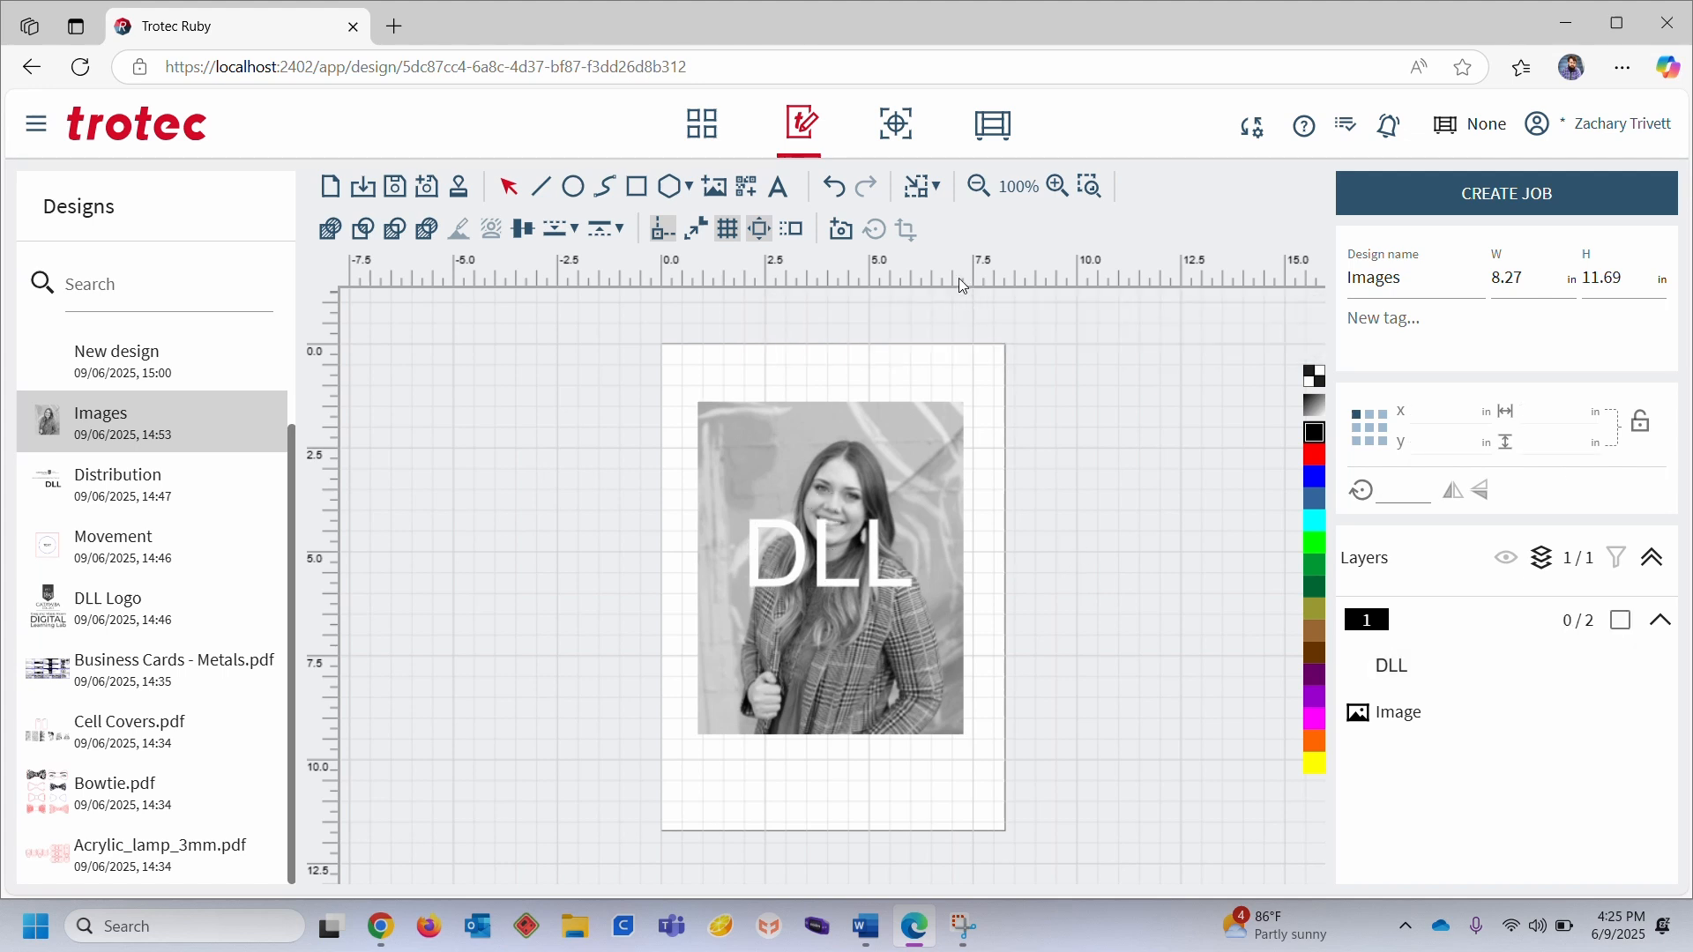
pyautogui.click(924, 199)
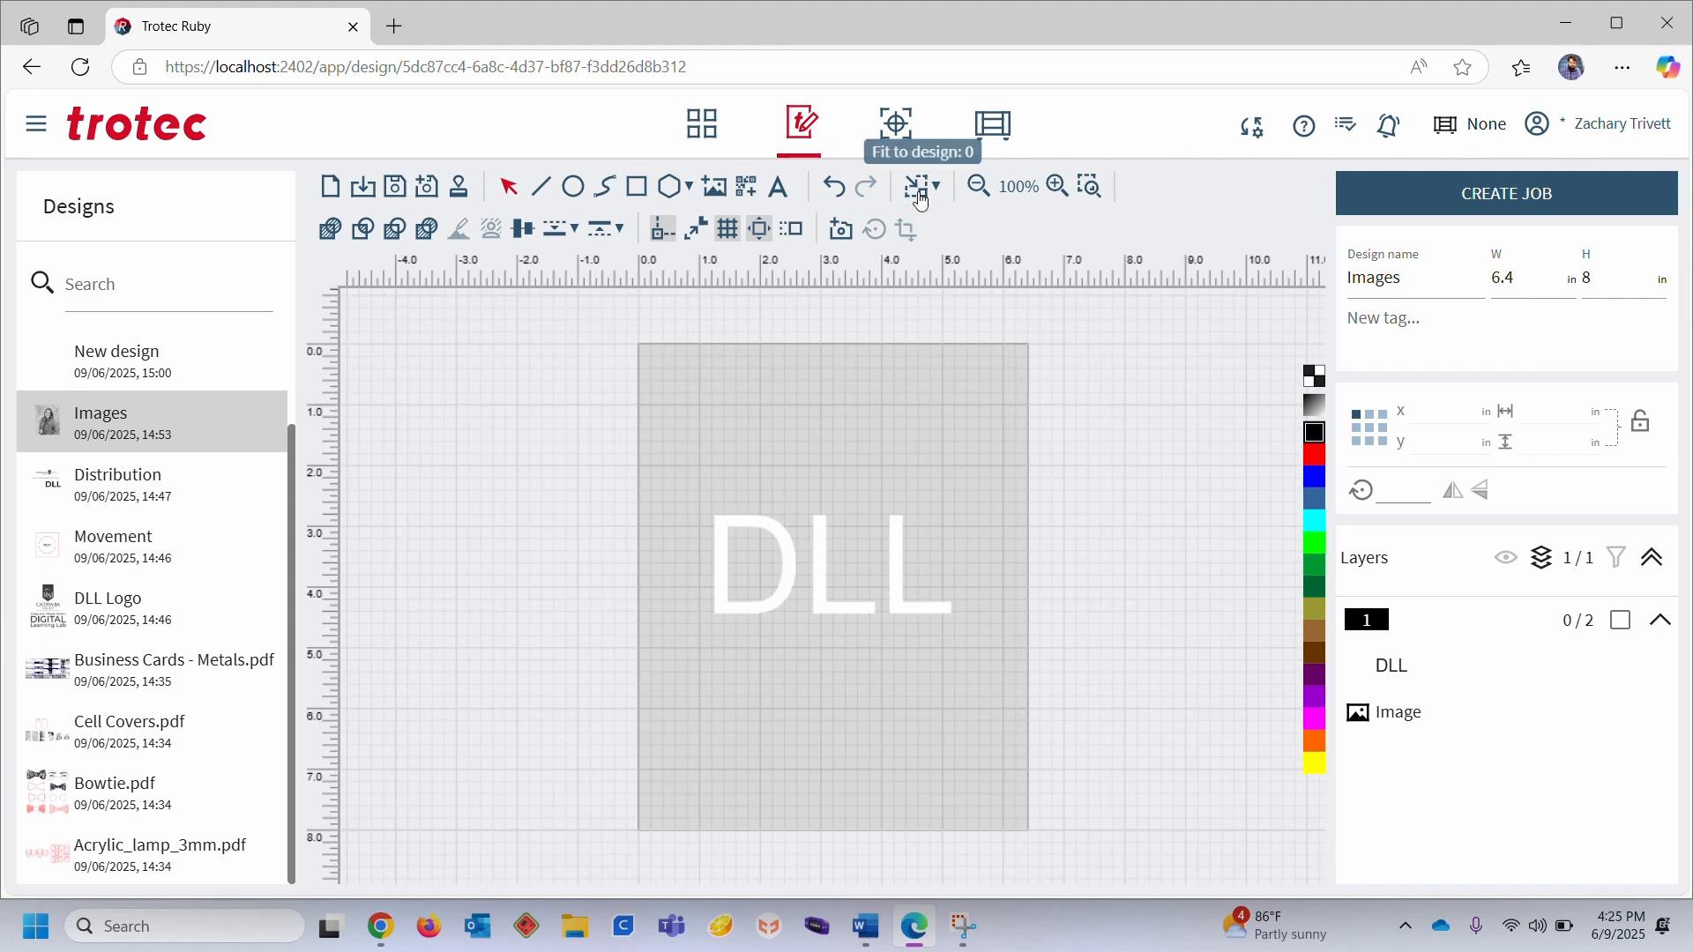